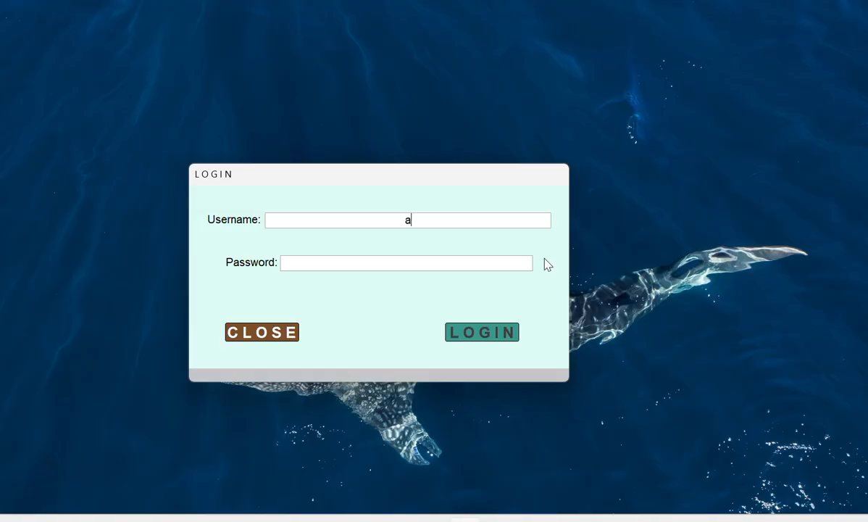
- Log in with the account's username and password, then dismiss the password-change notice
text(neil)
text(**)
text(****)
text(*)
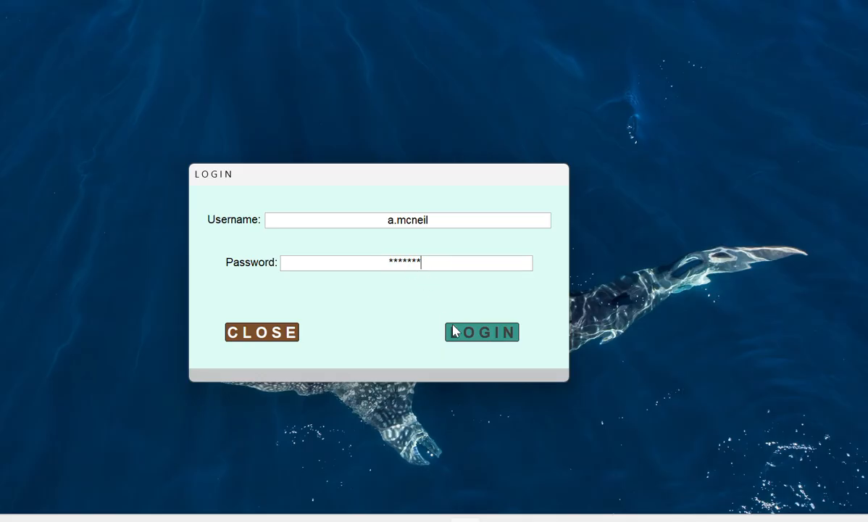
click(484, 333)
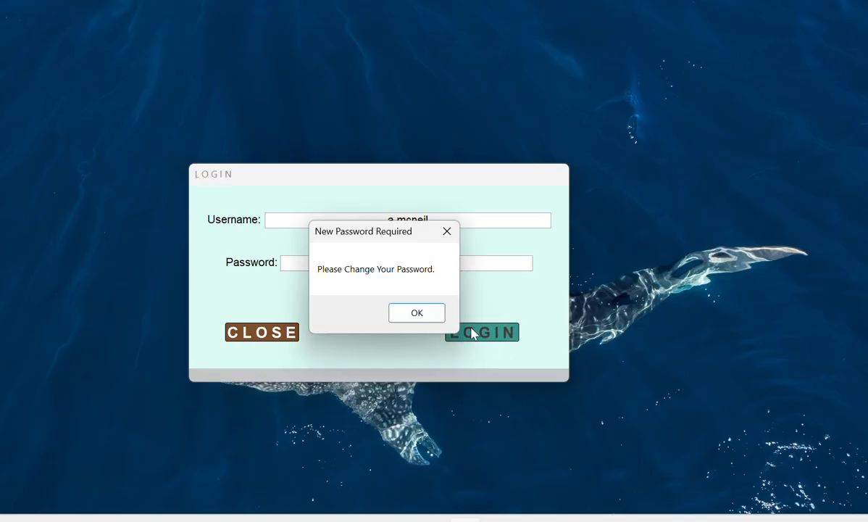
click(416, 317)
- Enter and confirm a new account password in frmChangePwrd, save it, and acknowledge the update
click(376, 277)
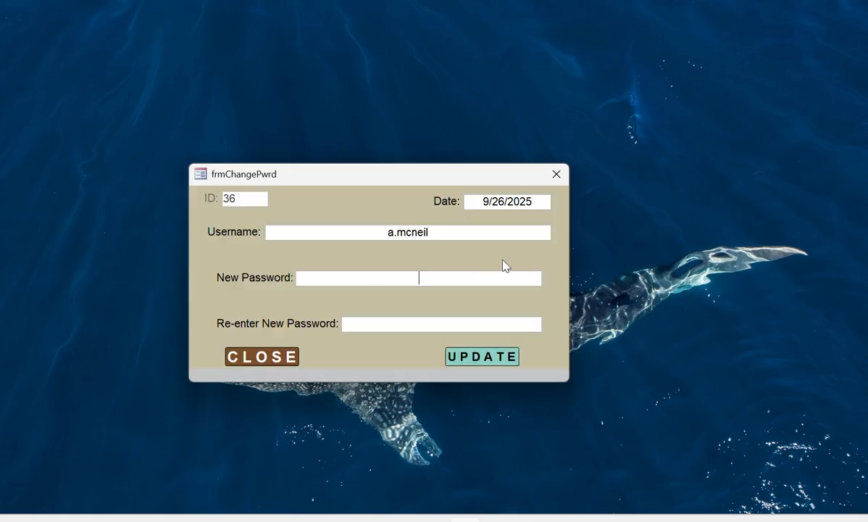
key(Tab)
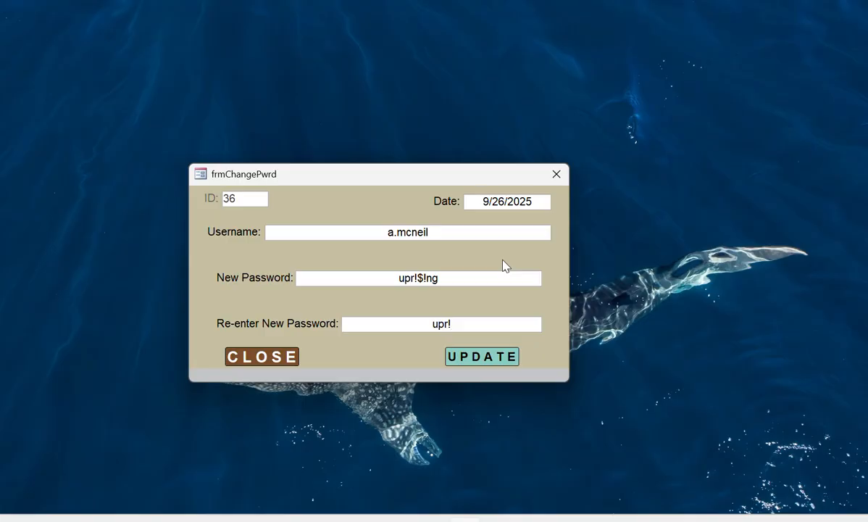
click(480, 361)
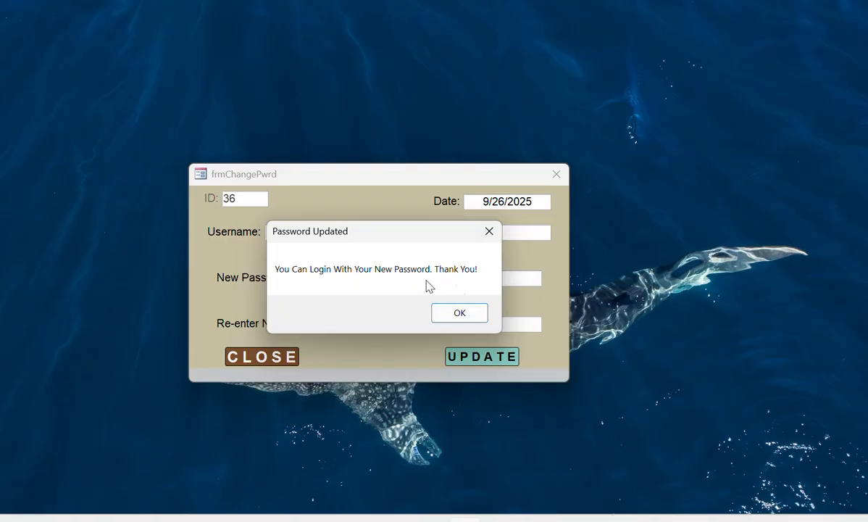
click(461, 314)
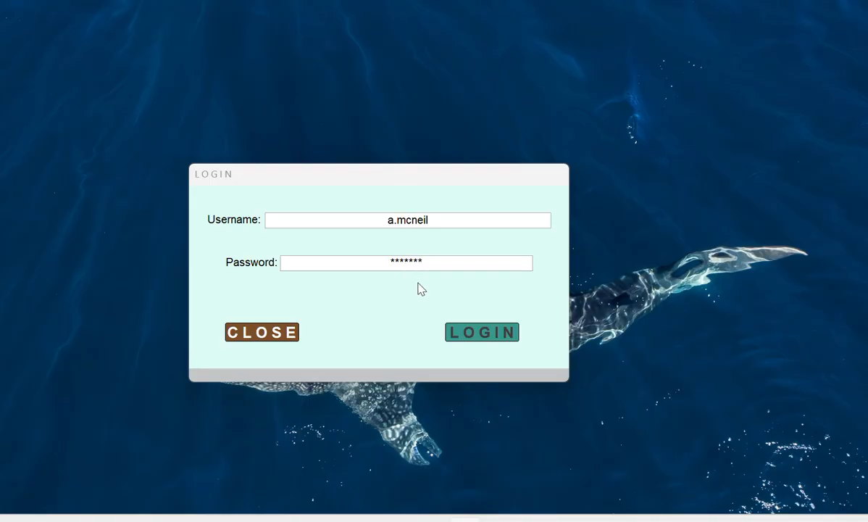
- Retry the login, dismiss the Wrong Password warning, and sign in with the new password
click(483, 337)
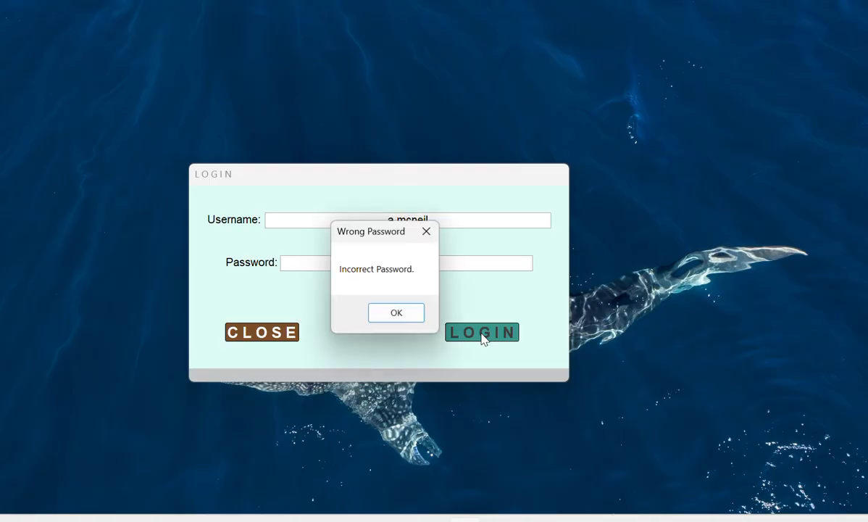
click(395, 316)
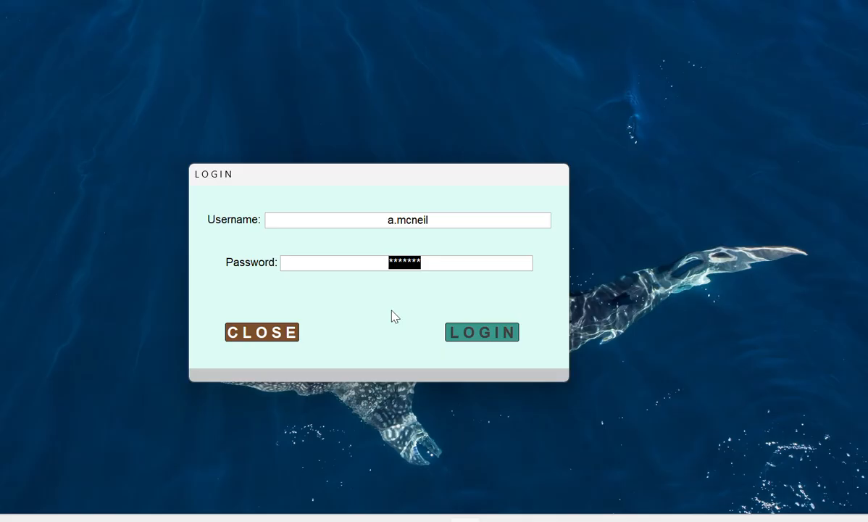
text(***)
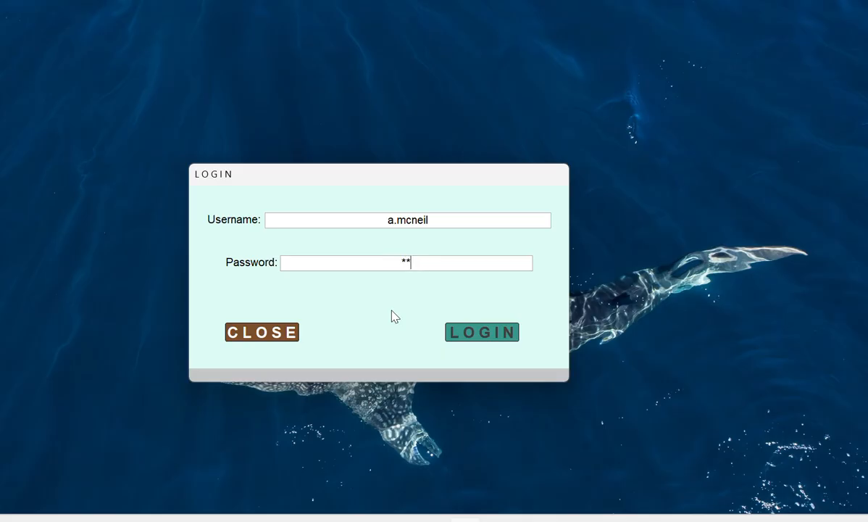
text(*****)
key(Return)
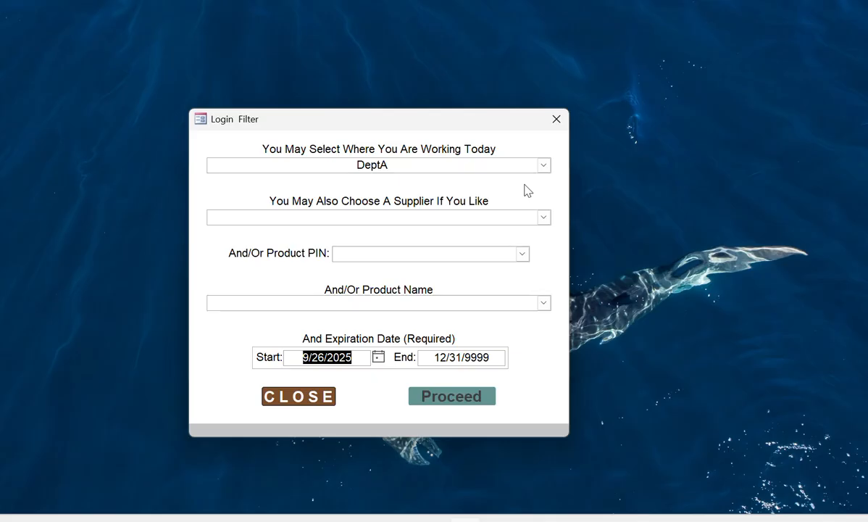
- Browse the department choices twice, keeping DeptA as the department
click(544, 166)
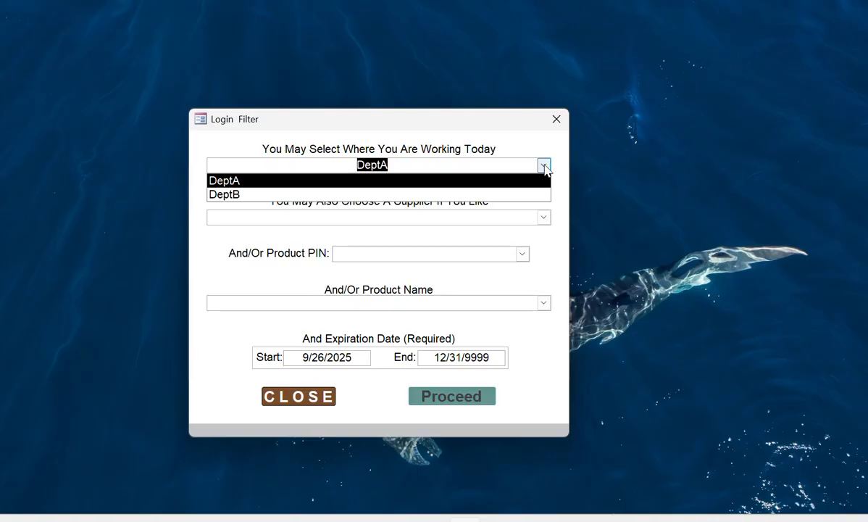
click(544, 167)
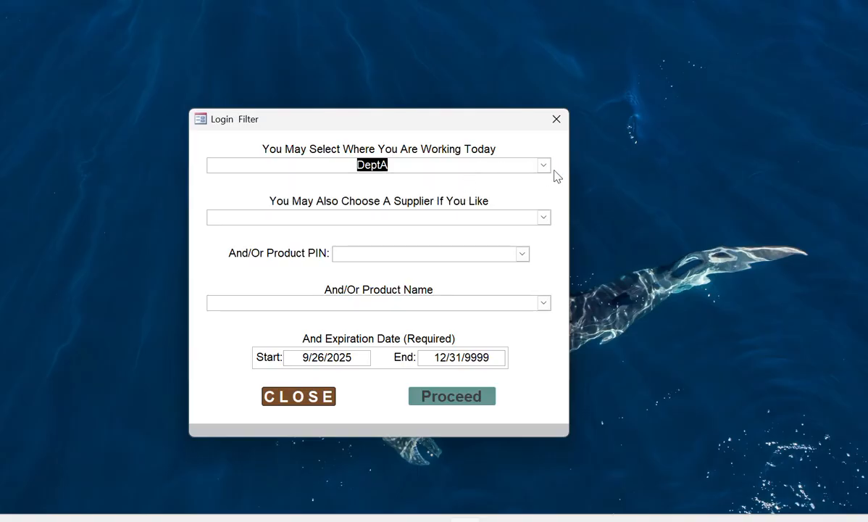
click(543, 167)
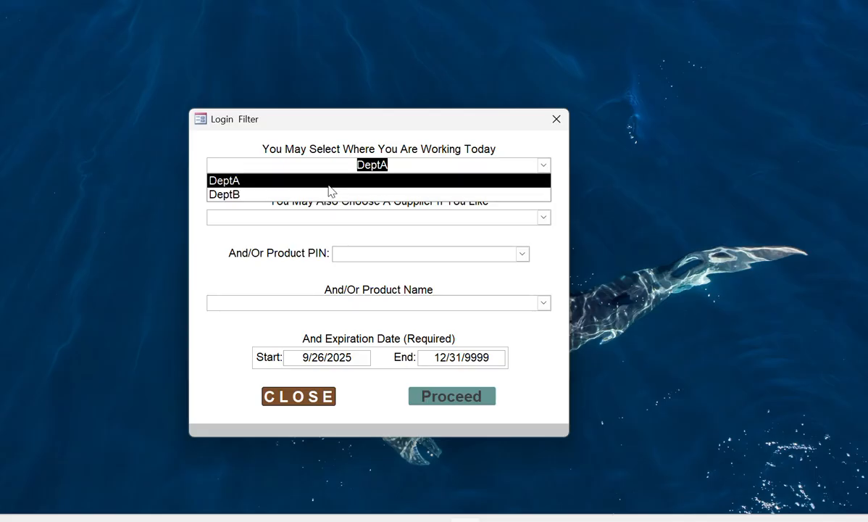
click(412, 139)
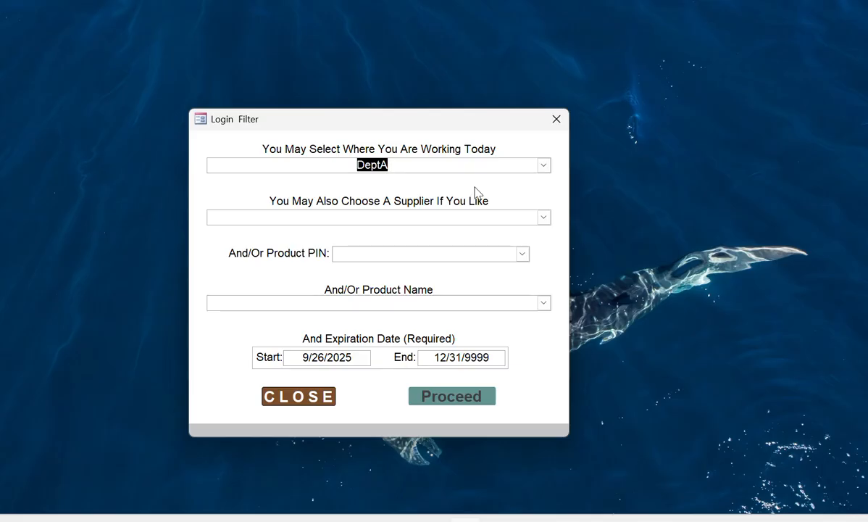
- Look through the supplier list without choosing one, then bring up the product names list
click(544, 219)
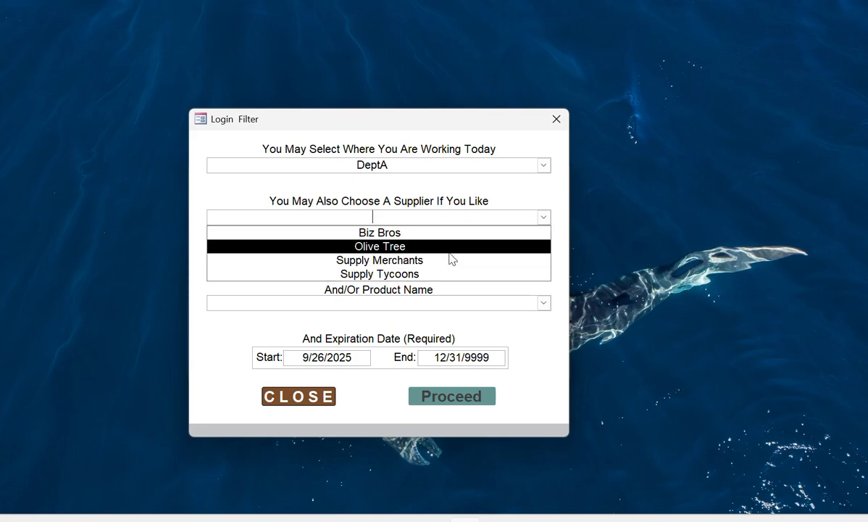
click(537, 195)
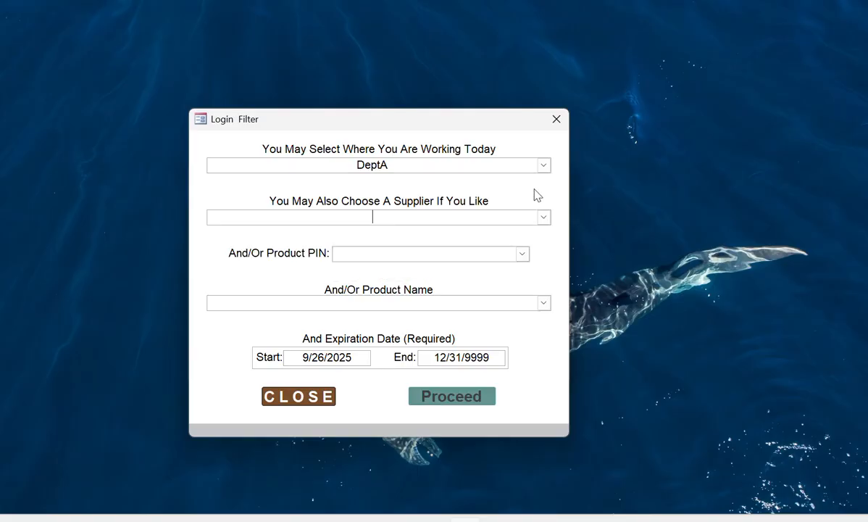
click(544, 219)
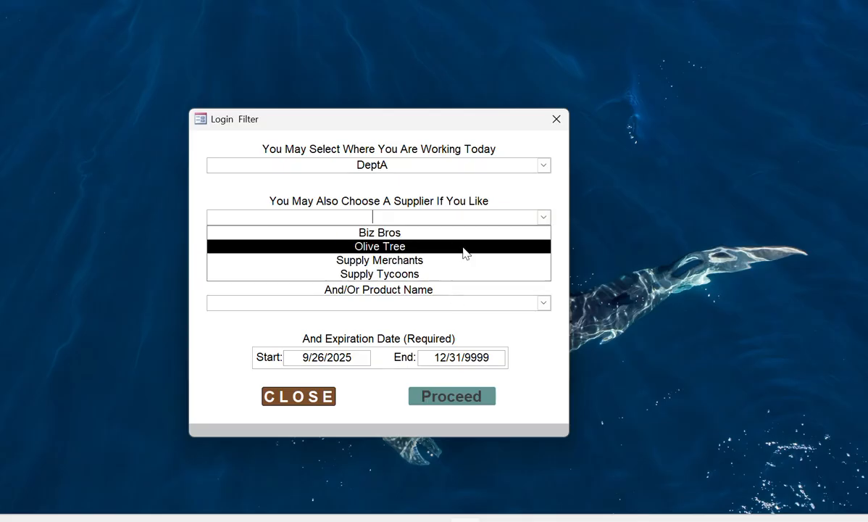
click(515, 192)
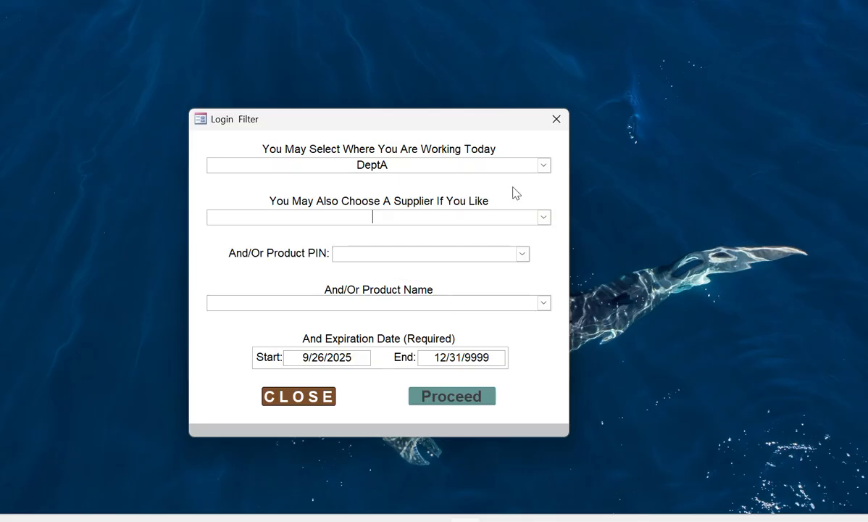
click(544, 303)
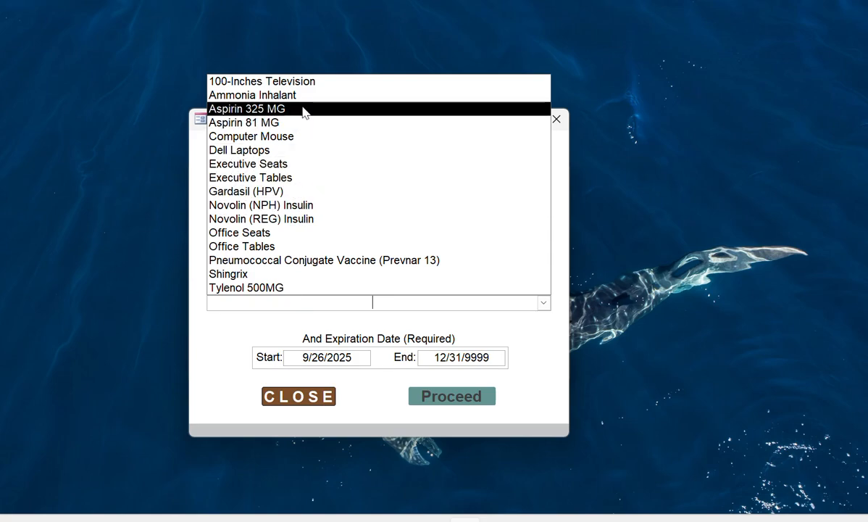
- Close the product list and set the expiration range to 10/1/2025 through 10/31/2025
click(469, 333)
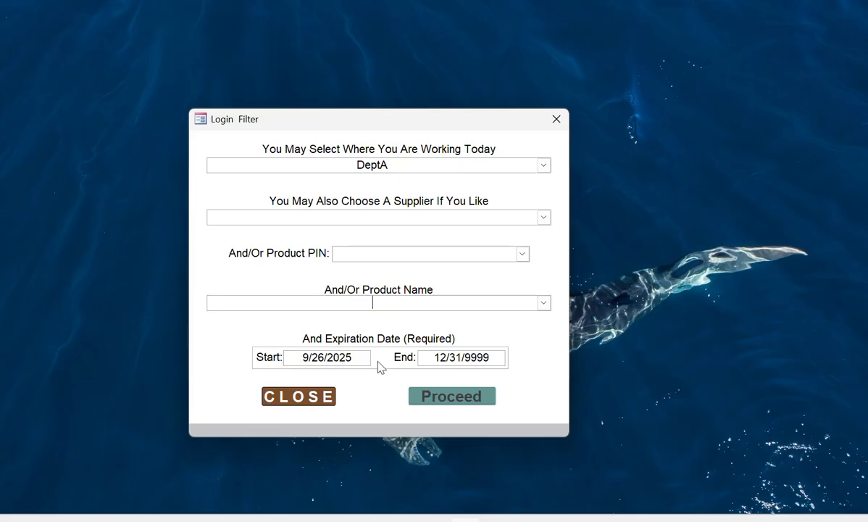
click(304, 358)
text(10)
double_click(319, 357)
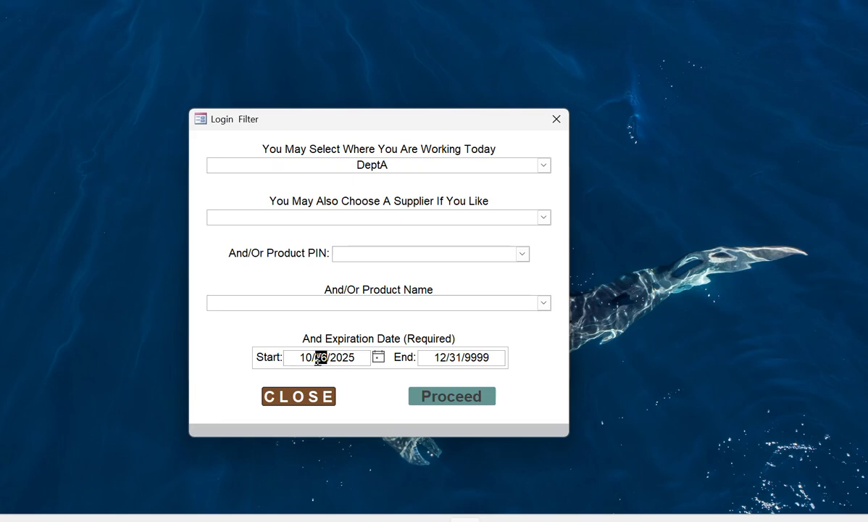
text(1)
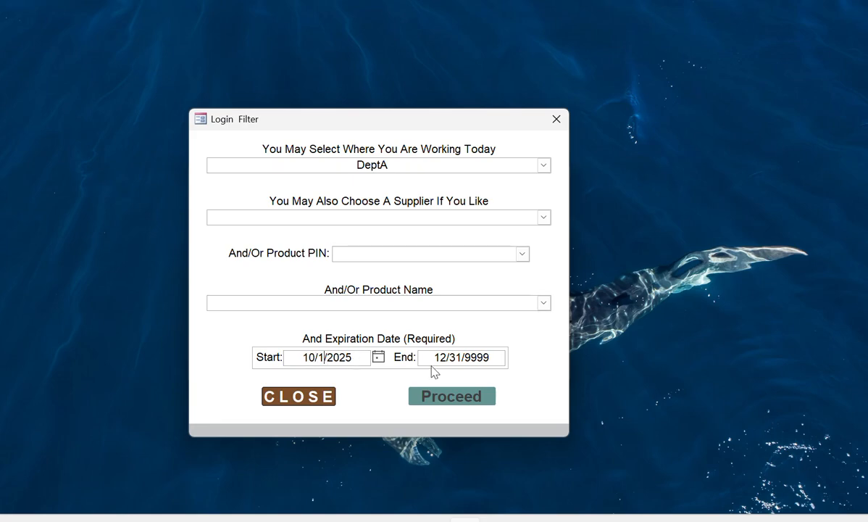
click(443, 357)
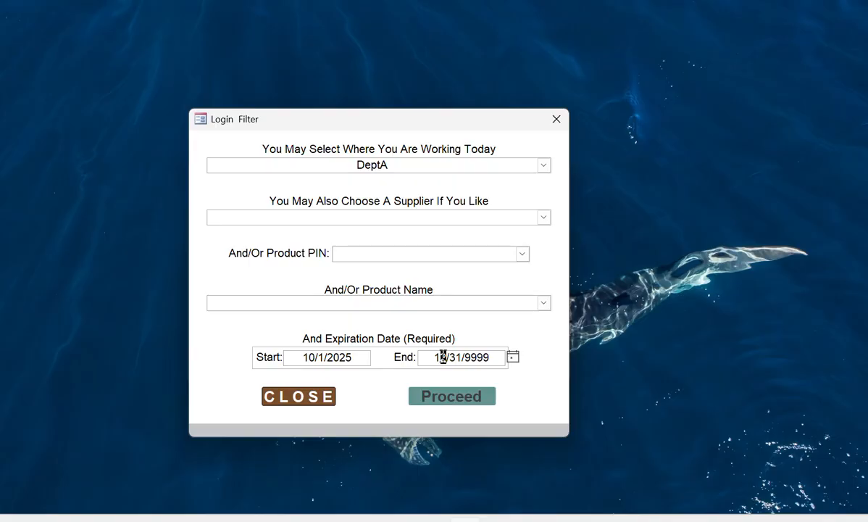
key(BackSpace)
text(0)
drag(492, 357, 466, 359)
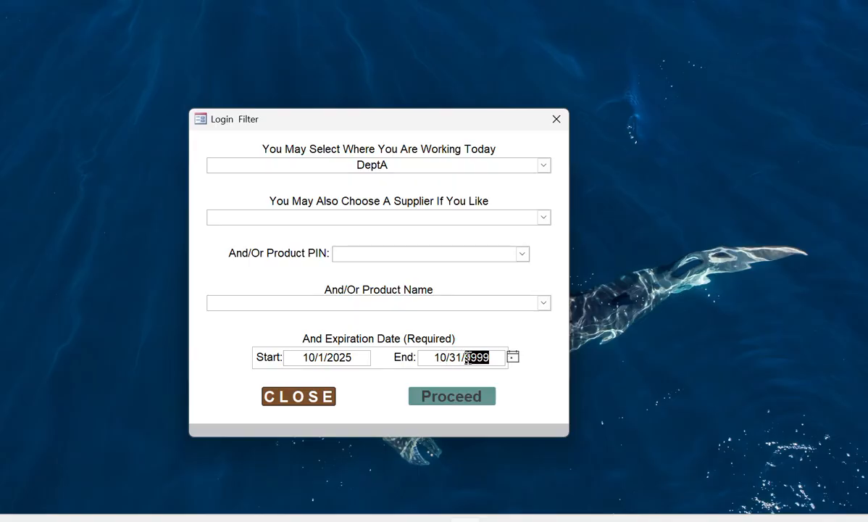
text(2025)
- Preview and close the empty product details, then change the Start date to 9/26/2025
click(450, 398)
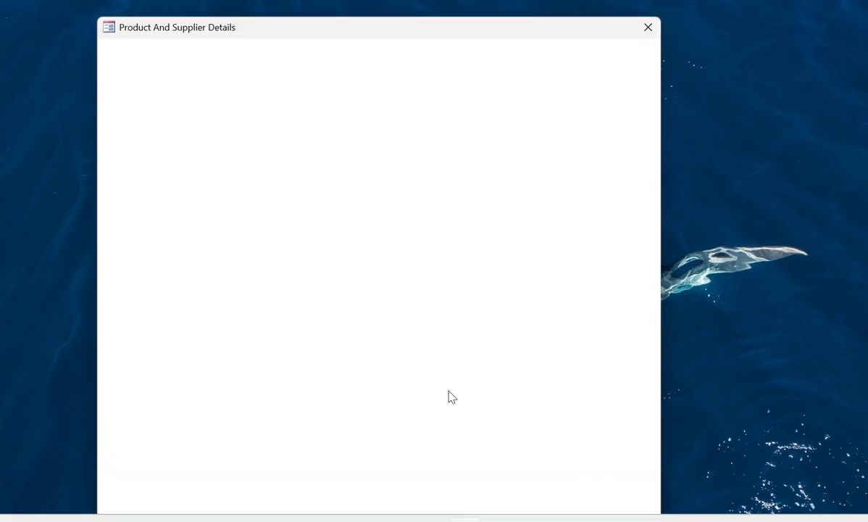
click(649, 27)
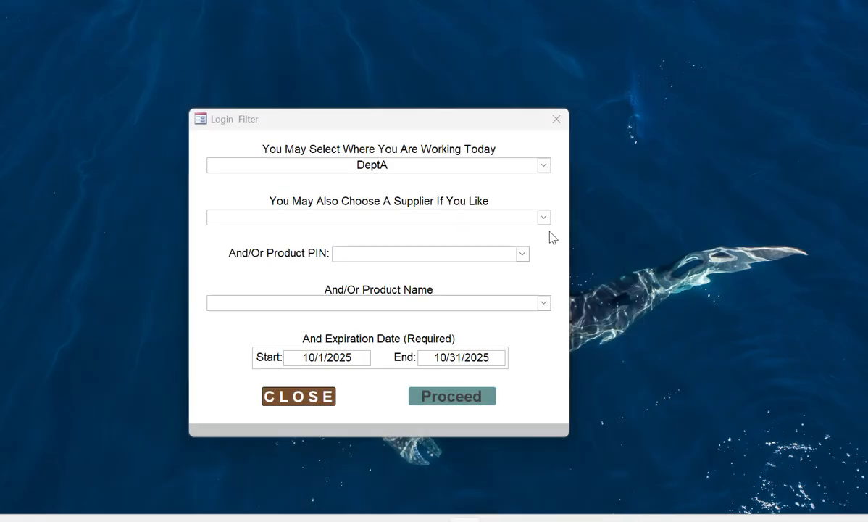
click(313, 357)
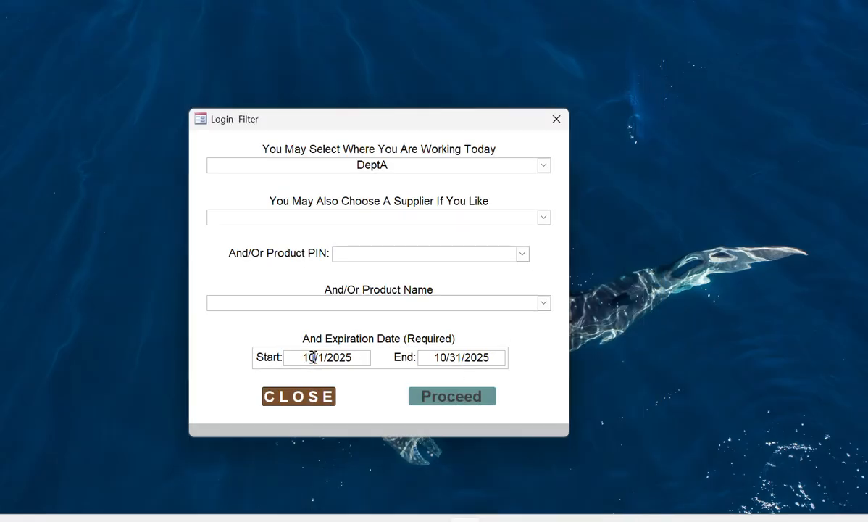
double_click(314, 357)
text(9)
double_click(319, 358)
text(2)
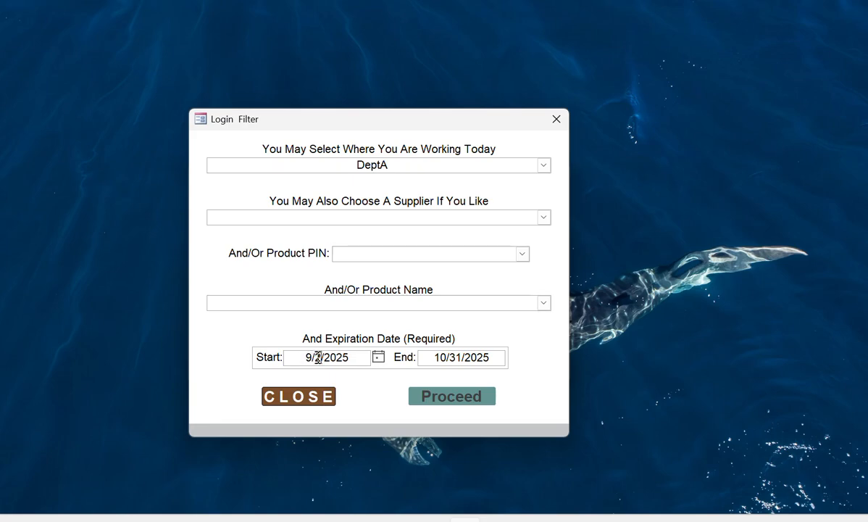
text(6)
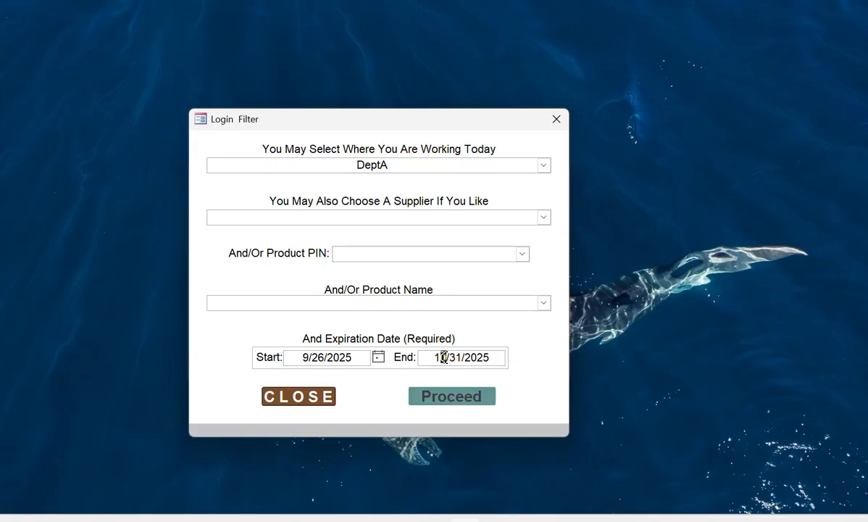
- Change the End expiration date to 12/31/9999
double_click(443, 358)
text(12)
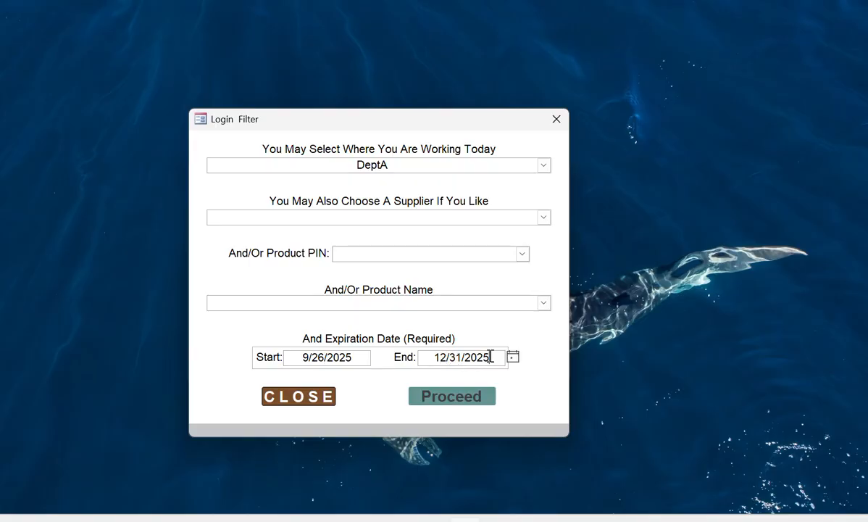
double_click(491, 357)
text(9999)
- Proceed with the filter and shift the product details form up to reveal record navigation
click(458, 397)
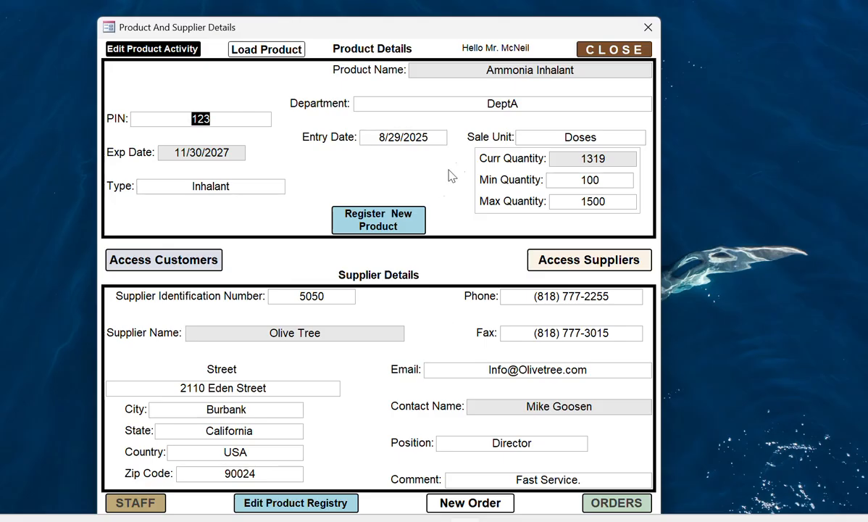
drag(520, 31, 518, 13)
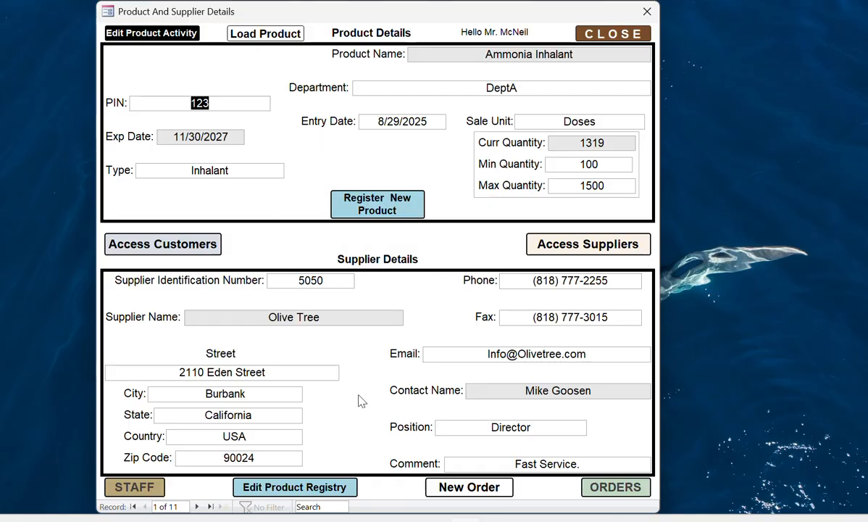
click(198, 507)
click(198, 507)
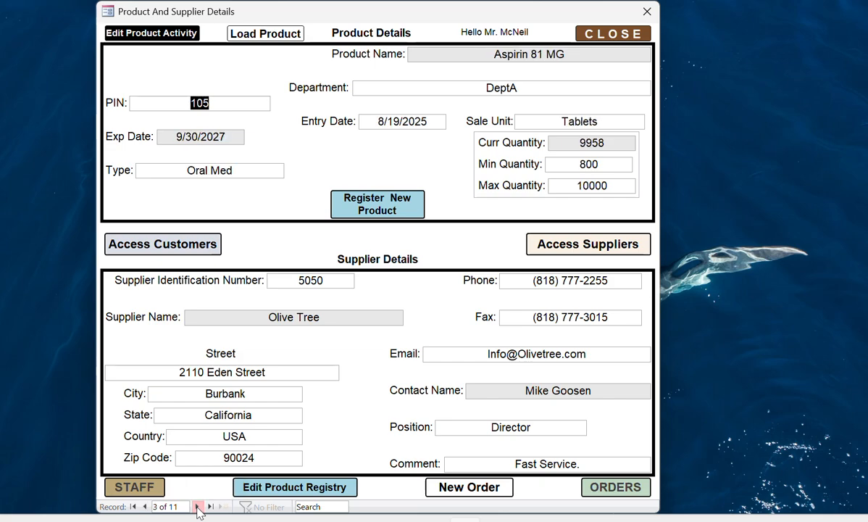
click(197, 507)
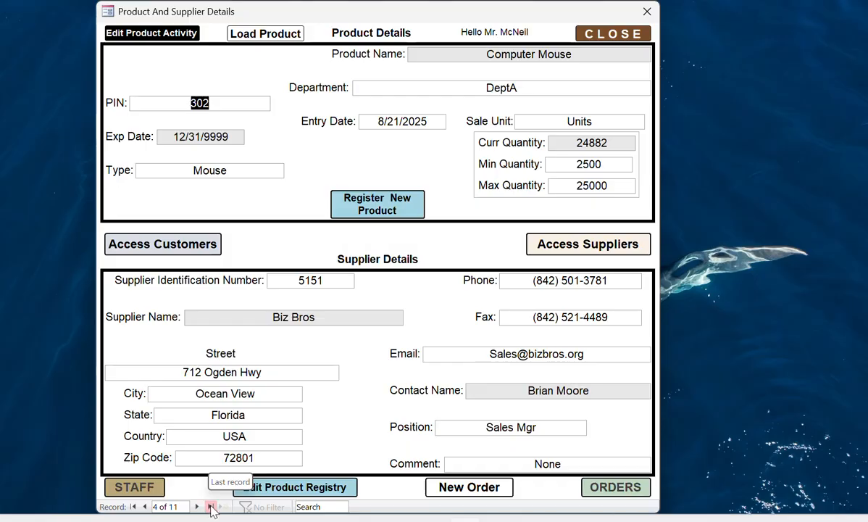
click(211, 507)
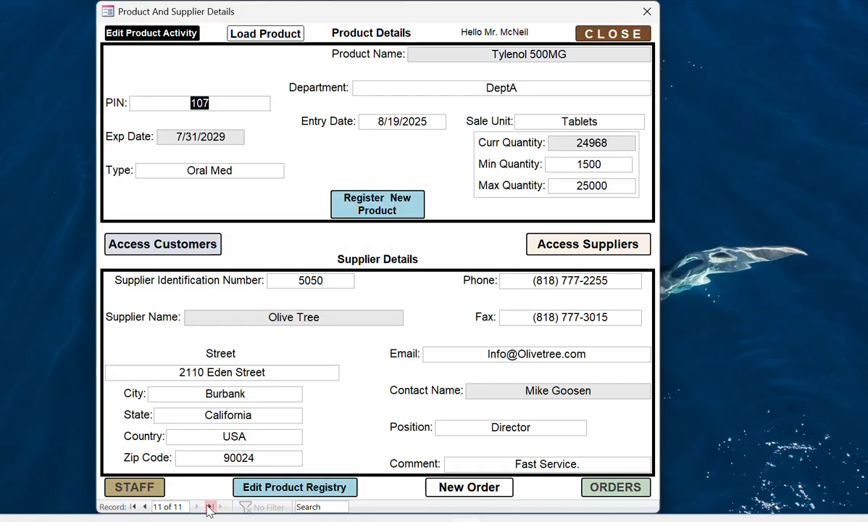
click(133, 506)
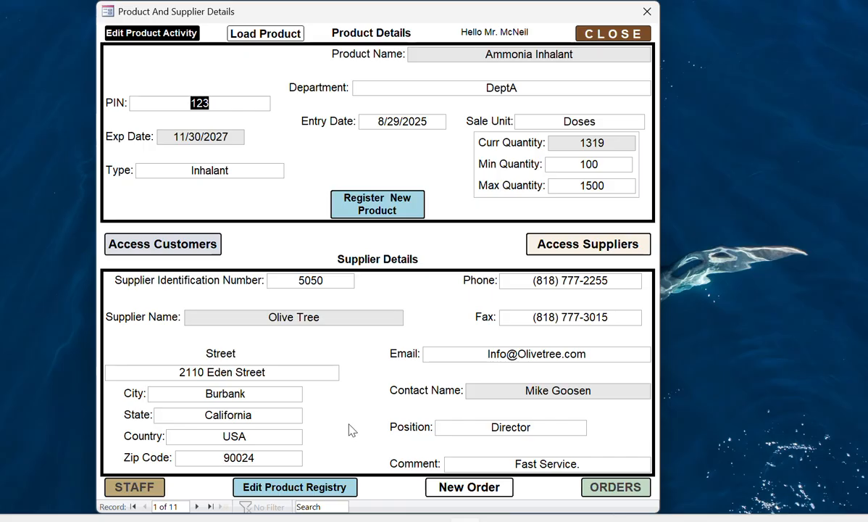
click(314, 508)
- Search 'dell' to jump to Dell Laptops, record 5 of 11, and open the Suppliers form
text(ell)
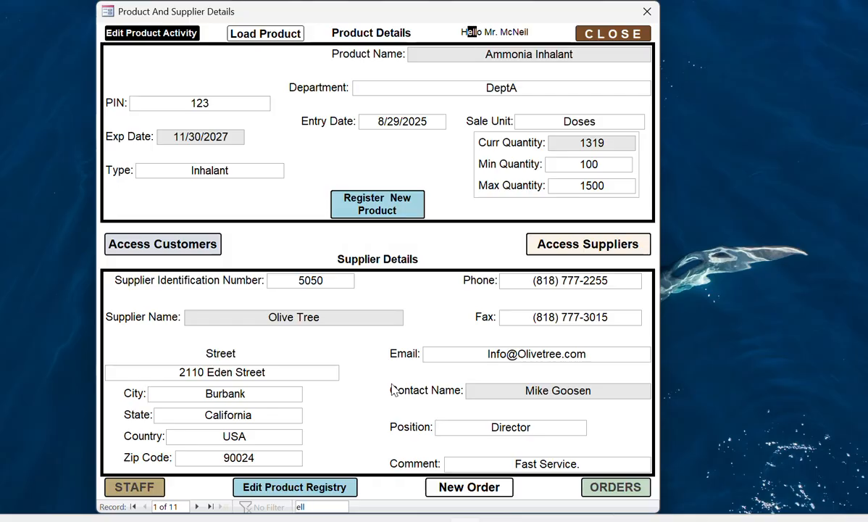
key(BackSpace)
key(BackSpace)
key(BackSpace)
text(dell)
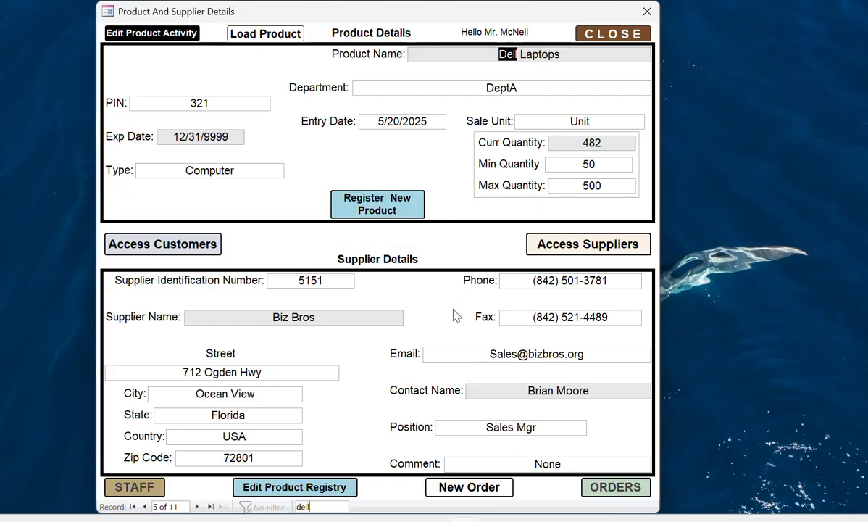
click(601, 247)
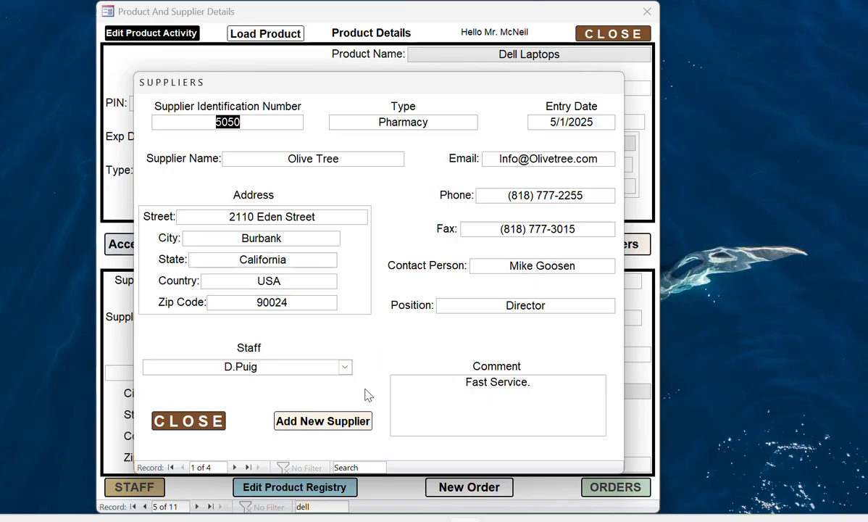
- Open a blank New Supplier form, step through its fields, then close it and Suppliers unsaved
click(322, 423)
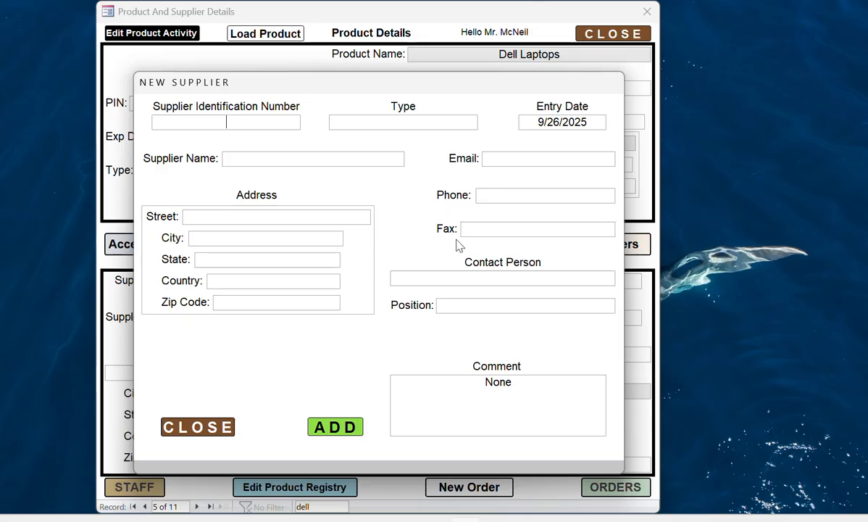
click(365, 159)
click(512, 159)
click(505, 193)
key(Tab)
key(Tab)
key(Tab)
key(Tab)
click(213, 429)
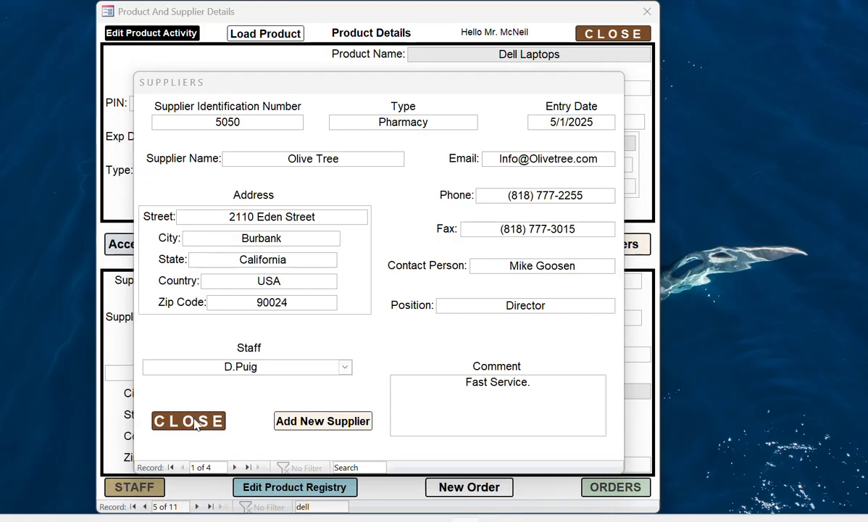
click(191, 416)
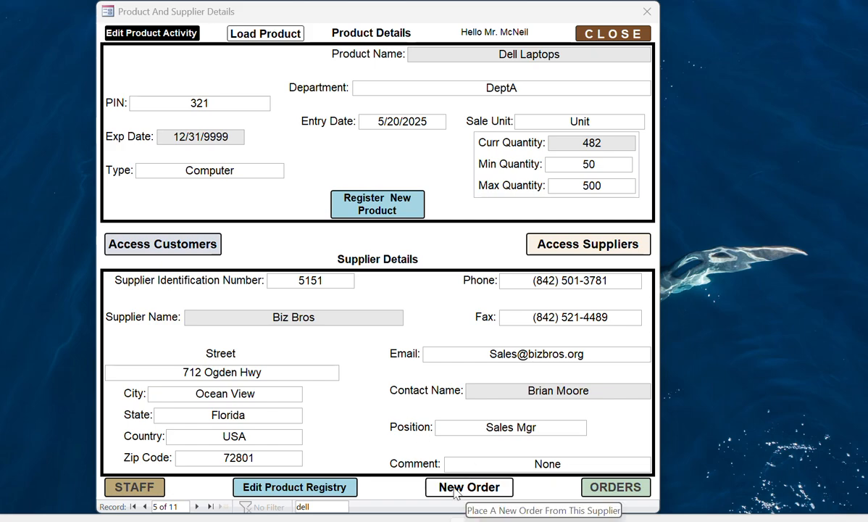
click(456, 491)
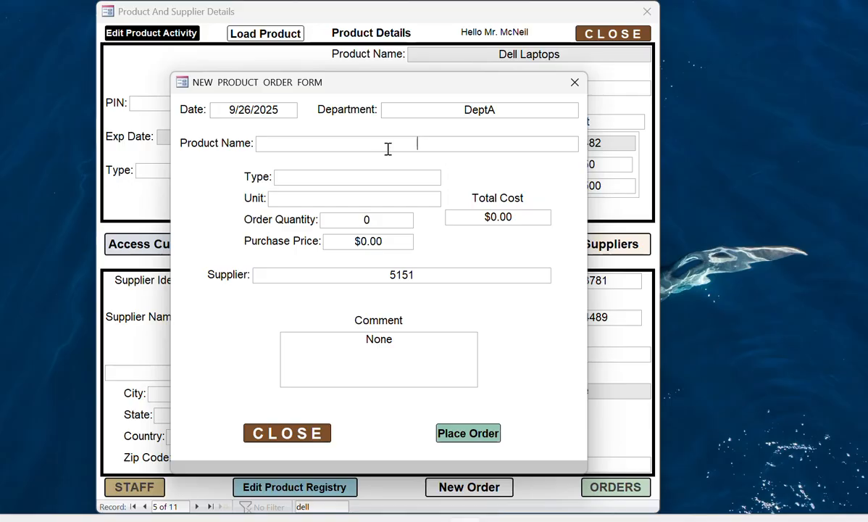
click(326, 179)
click(325, 193)
text(12)
text(5)
text(0)
text(3)
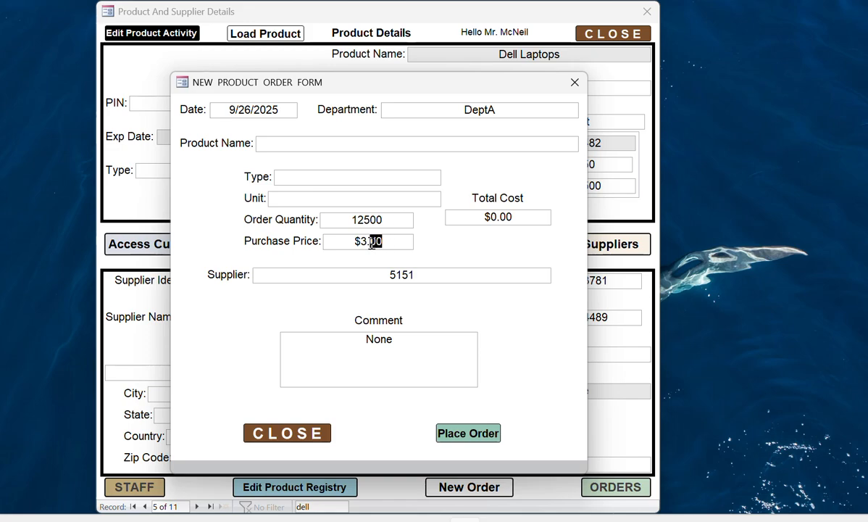
text(78)
click(405, 360)
click(272, 434)
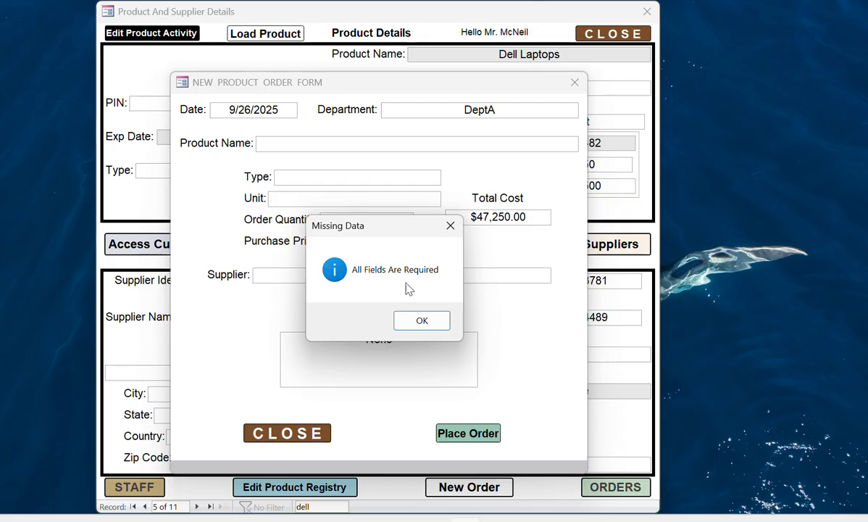
click(420, 324)
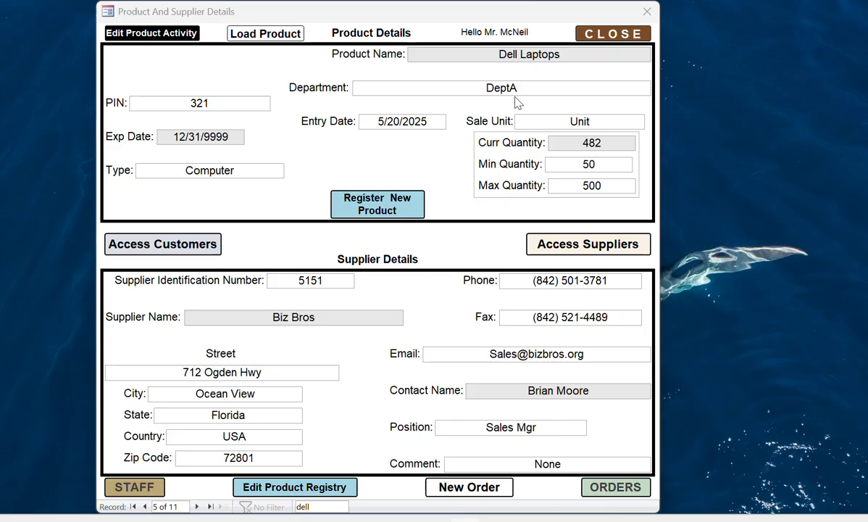
click(603, 494)
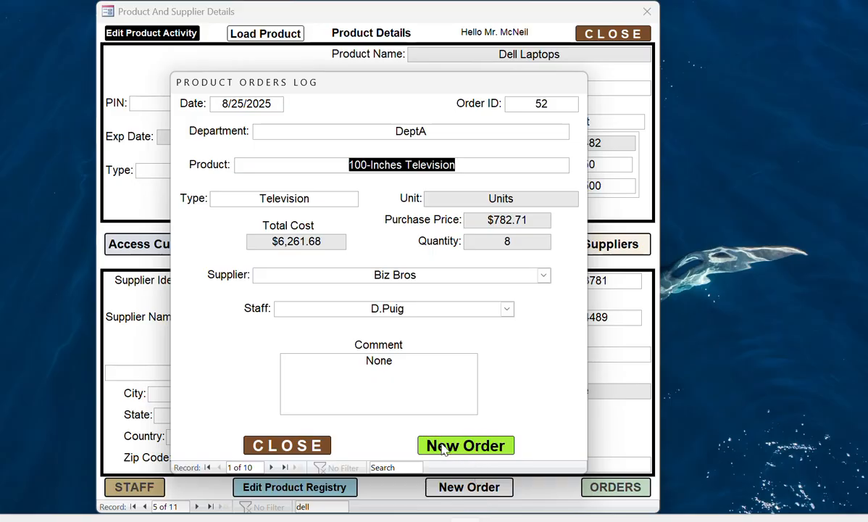
click(450, 448)
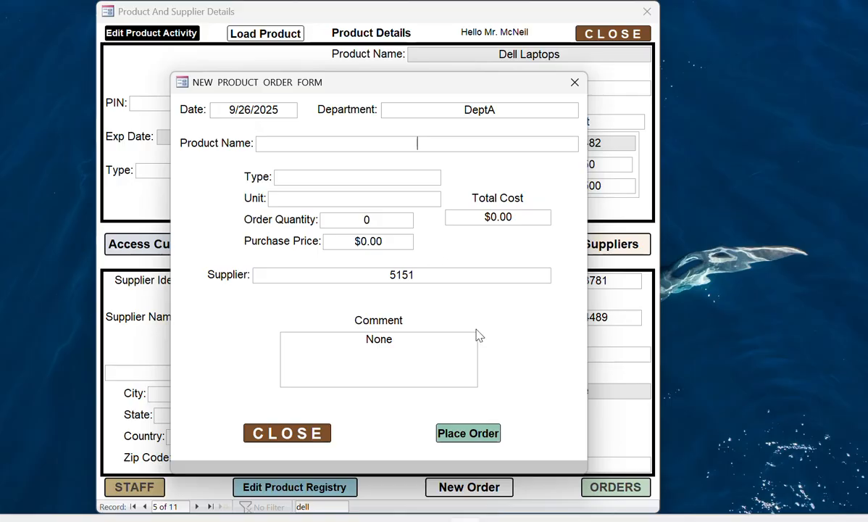
click(284, 436)
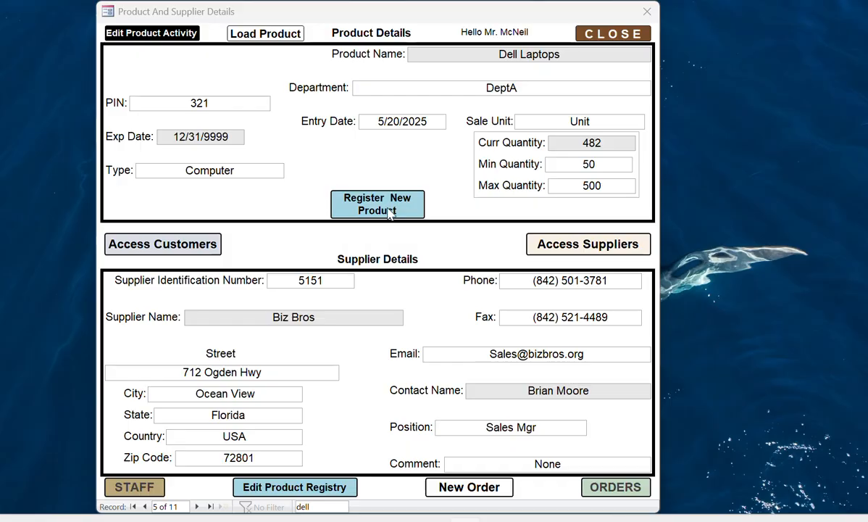
- Open the Orders log, search 'com' for the 3000-unit Computer Bags order, and move it aside
click(602, 488)
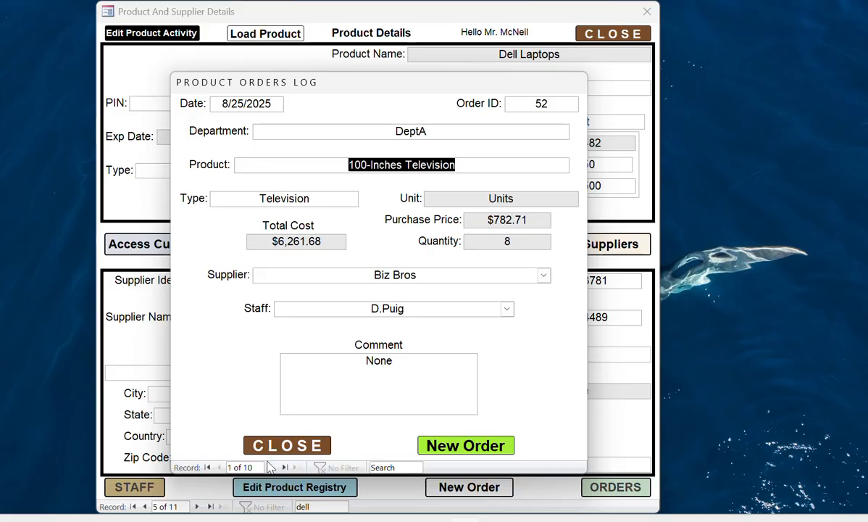
click(381, 468)
text(com)
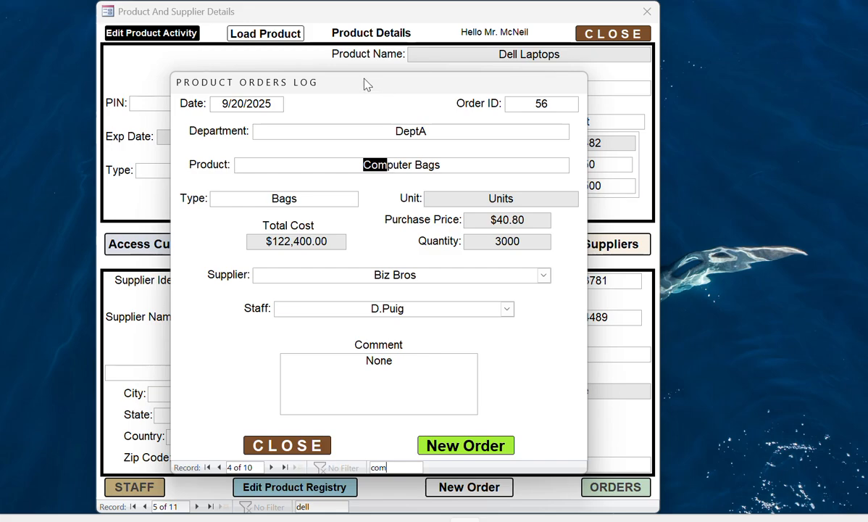
drag(368, 85, 646, 70)
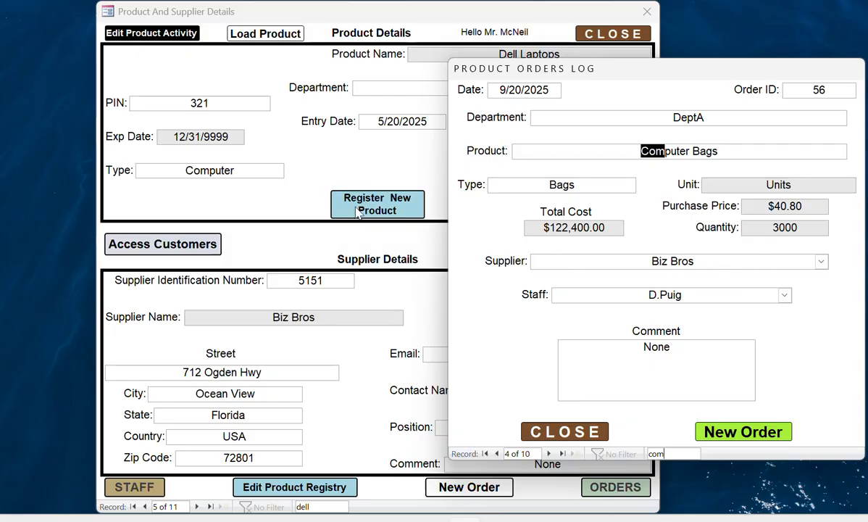
- Open a blank New Product Registration form and place it beside the Product Orders Log showing order 56
click(366, 211)
click(364, 210)
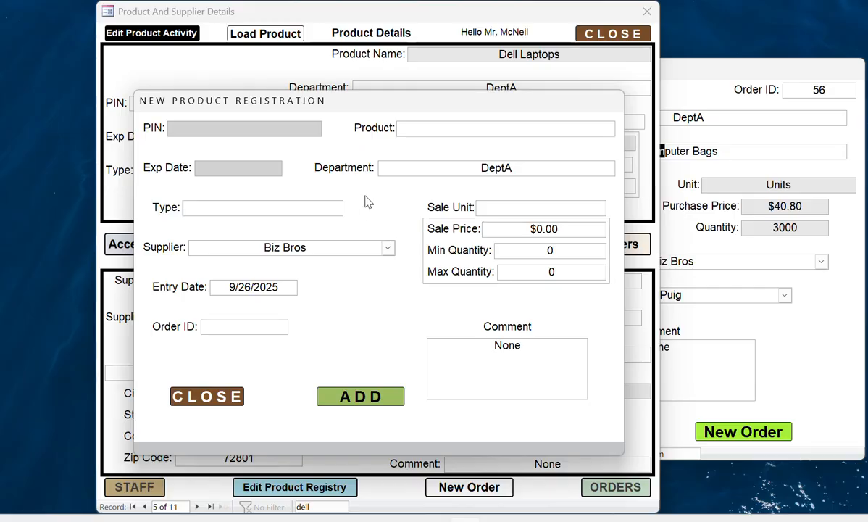
drag(374, 106, 246, 107)
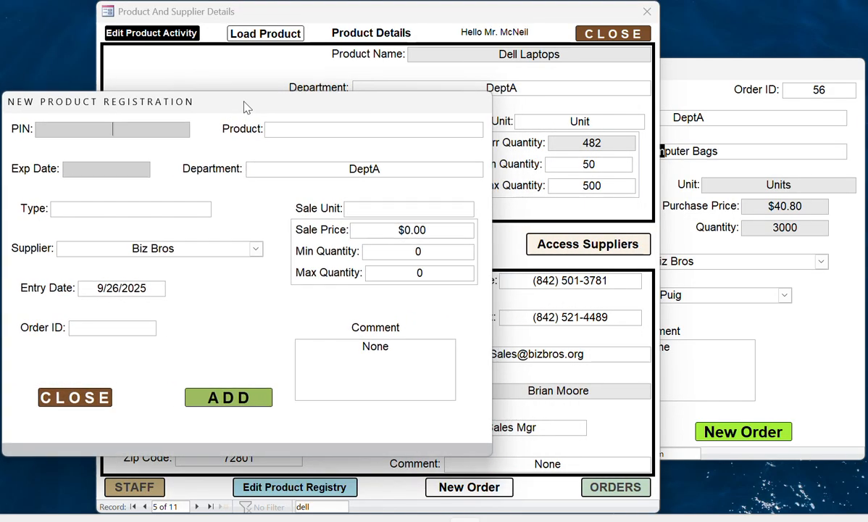
click(698, 72)
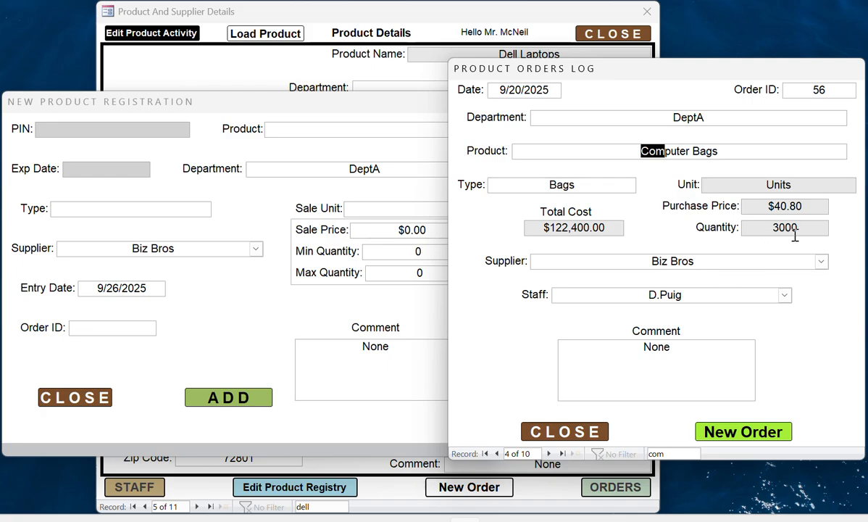
click(341, 103)
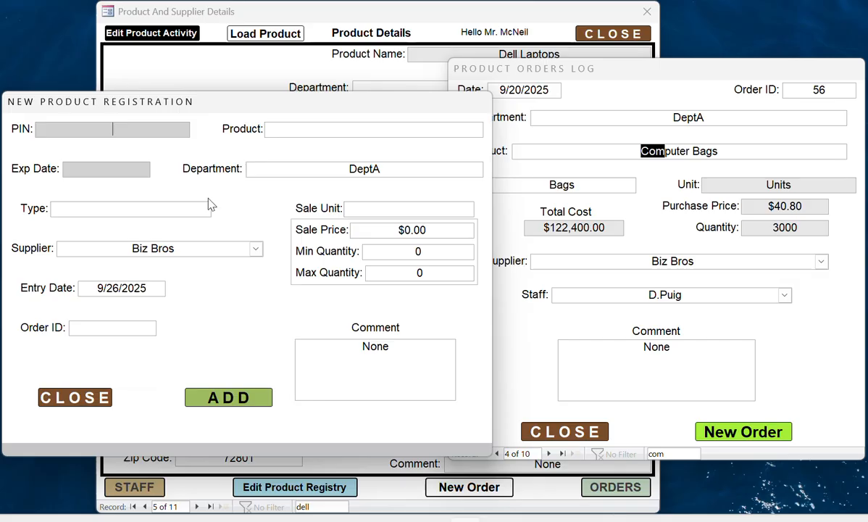
- Enter PIN 901, product Computer Bags, expiry 10/20/2025, type Bags and sale unit Units
text(90)
text(1)
text(Co)
text(mpute)
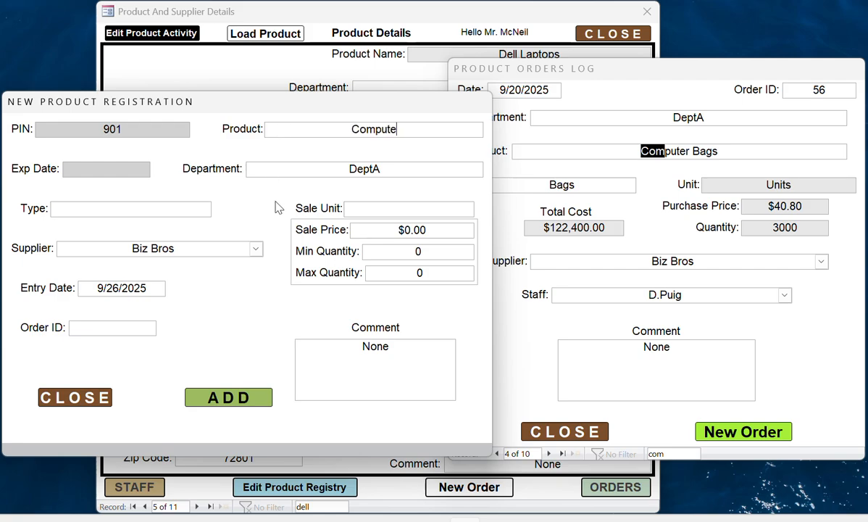
text(r Bags)
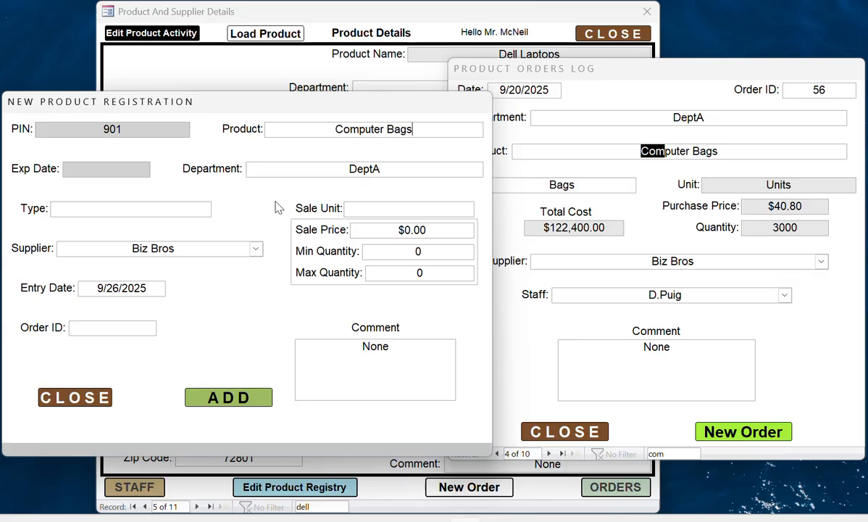
click(69, 168)
text(10/20/20)
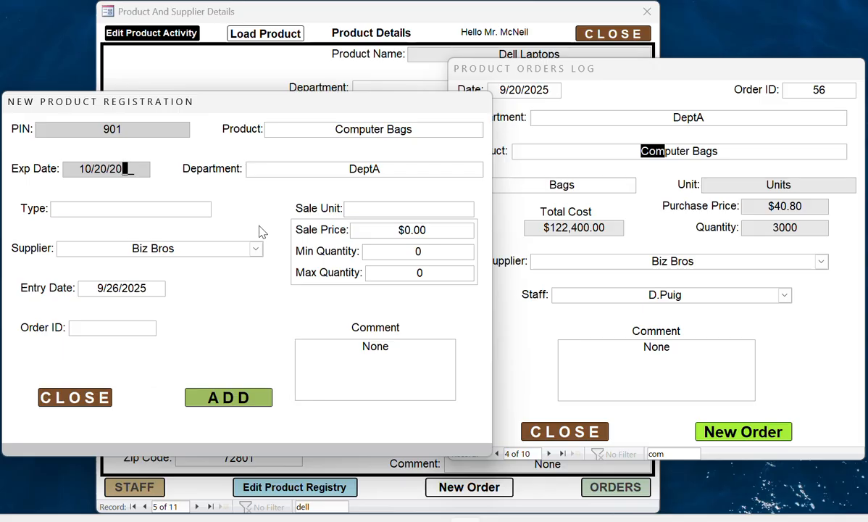
text(2)
text(5)
text(Bags)
click(411, 208)
text(s)
key(BackSpace)
text(Units)
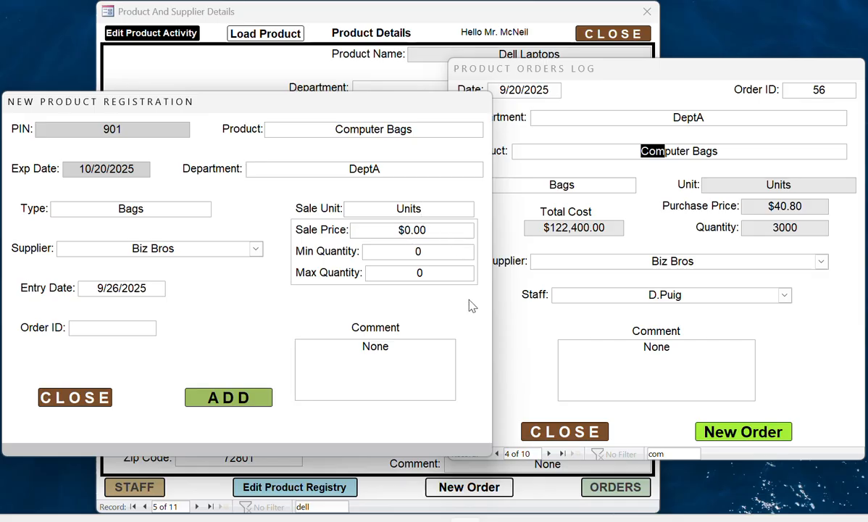
- Set the sale price to $142.20, maximum quantity 1500 and minimum quantity 15
text(14)
text(2)
drag(426, 230, 423, 230)
text(2)
text(15)
text(0)
text(0)
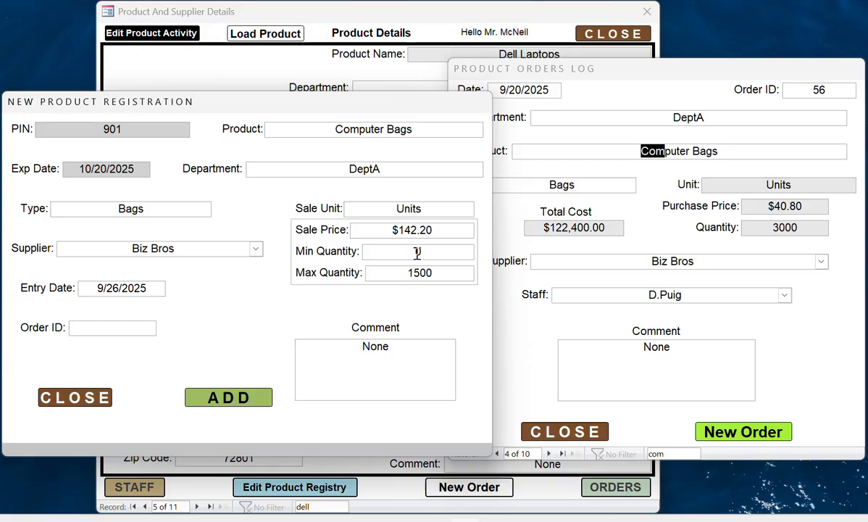
click(417, 253)
text(15)
- Enter order ID 56, submit the registration and confirm the message
click(111, 332)
text(56)
click(227, 398)
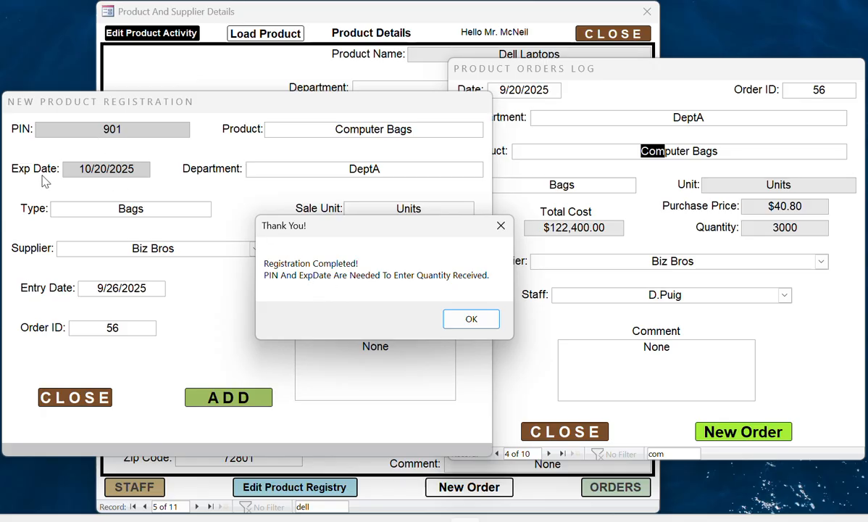
click(469, 321)
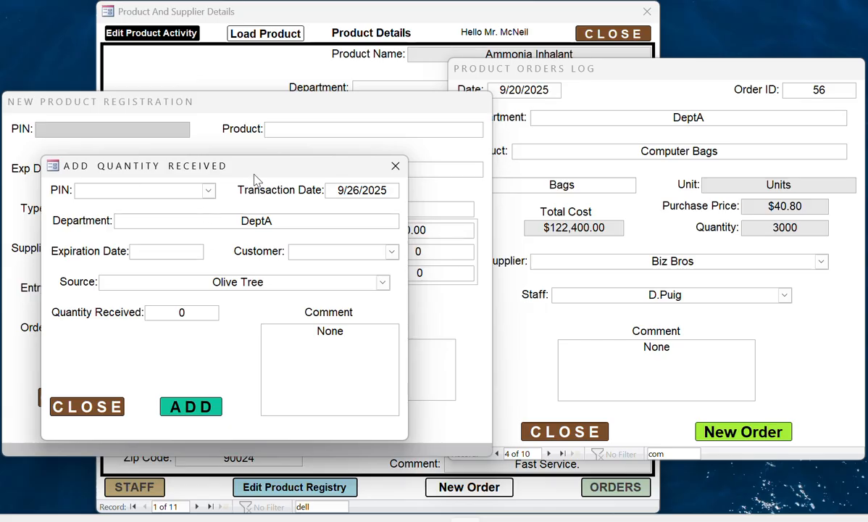
- Select PIN 901 Computer Bags and enter expiration date 10/20/2025
click(209, 192)
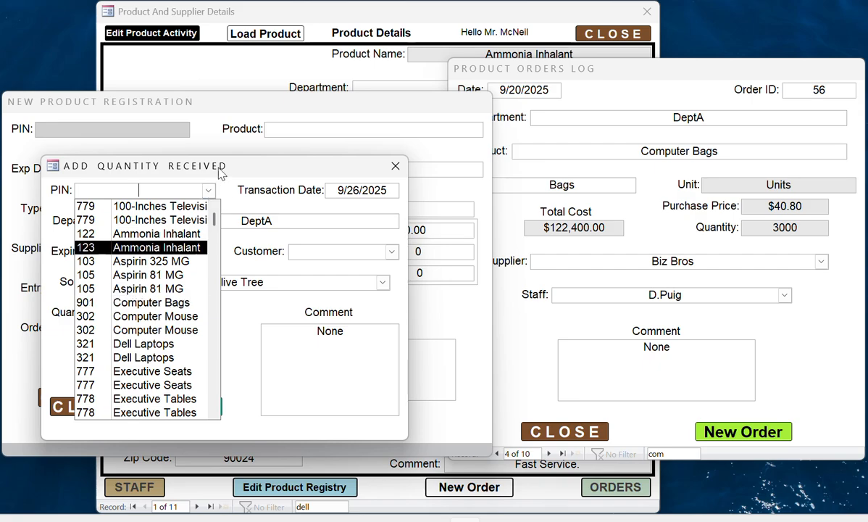
text(901)
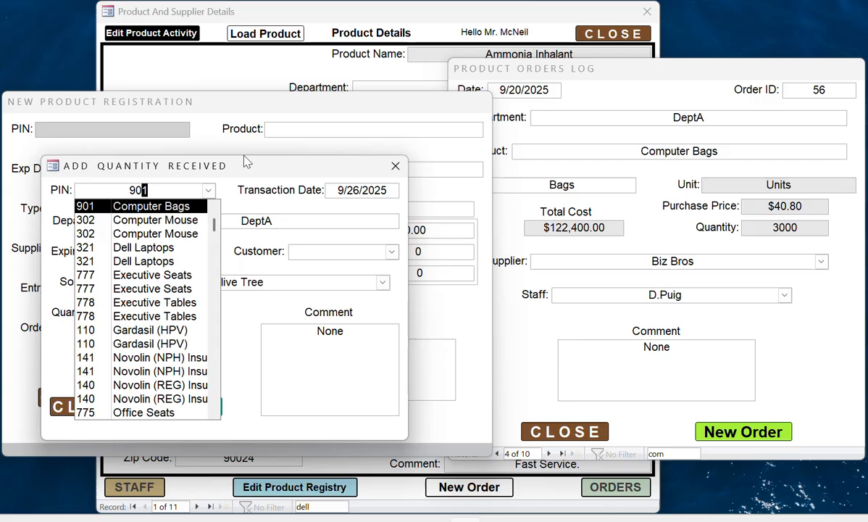
click(171, 208)
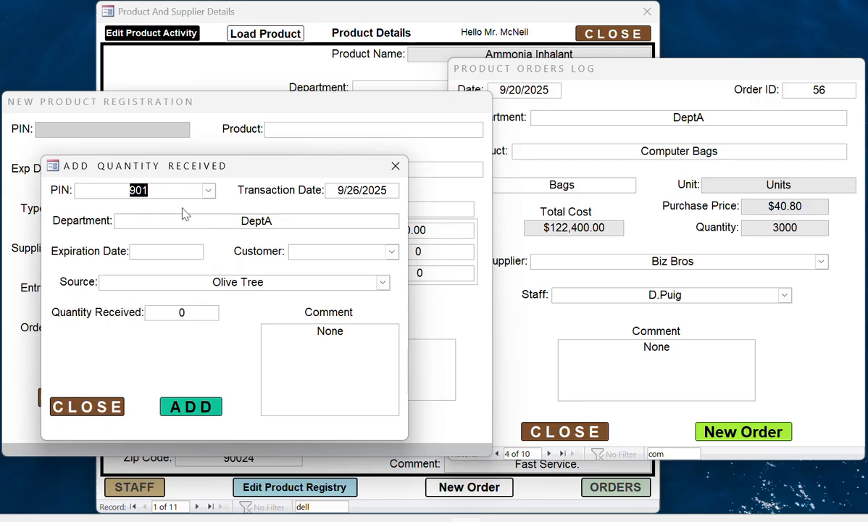
click(137, 251)
text(10/20/202)
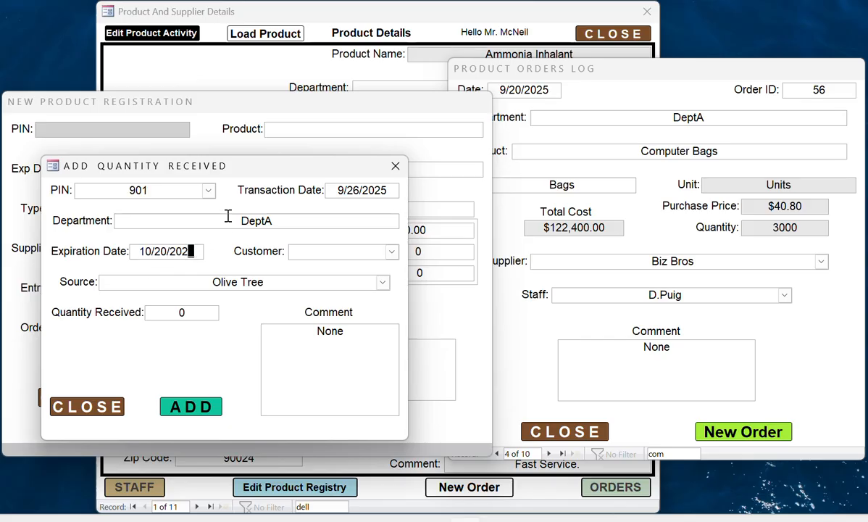
text(2)
key(BackSpace)
text(5)
- Choose customer DeptA and source Biz Bros, enter quantity 3000, and submit
click(391, 252)
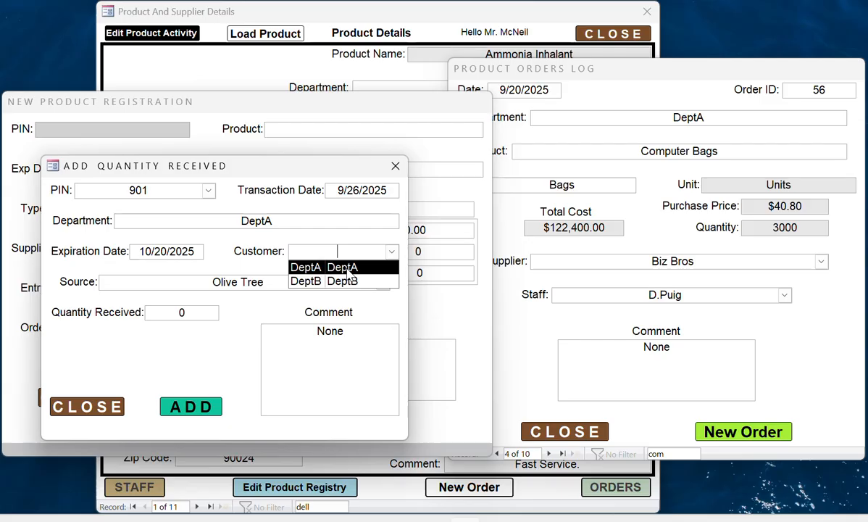
click(348, 268)
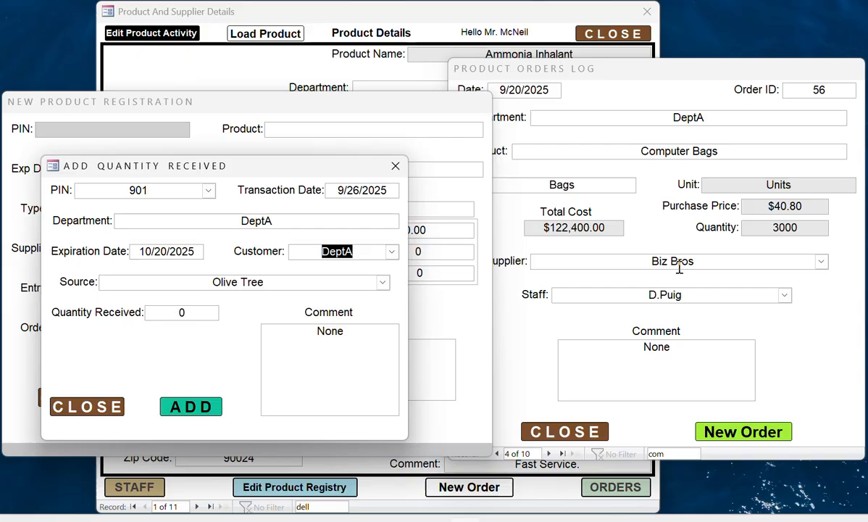
click(384, 284)
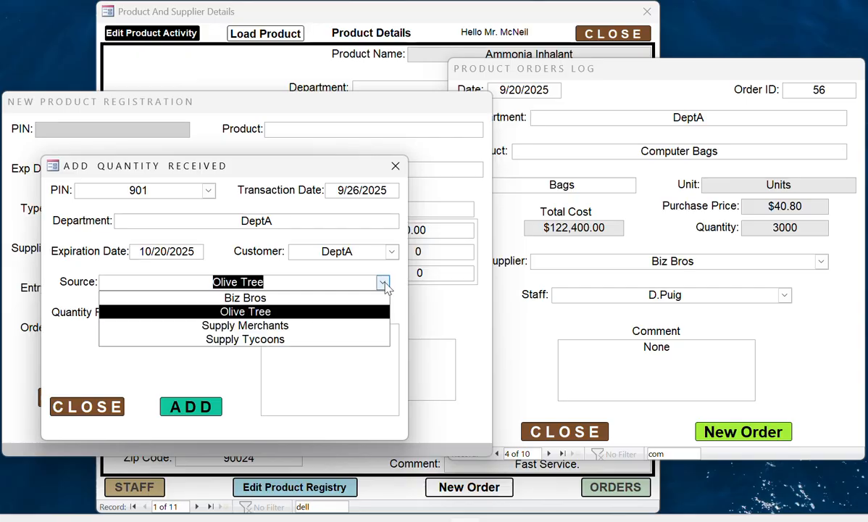
click(284, 298)
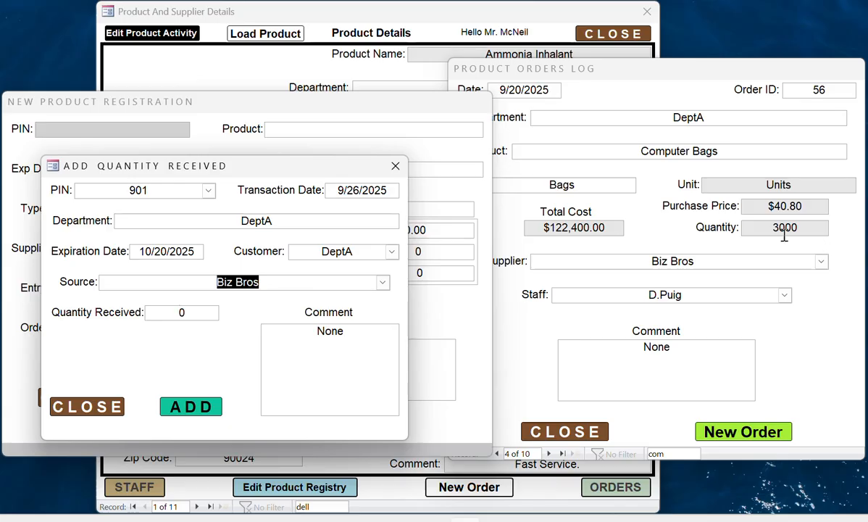
click(178, 312)
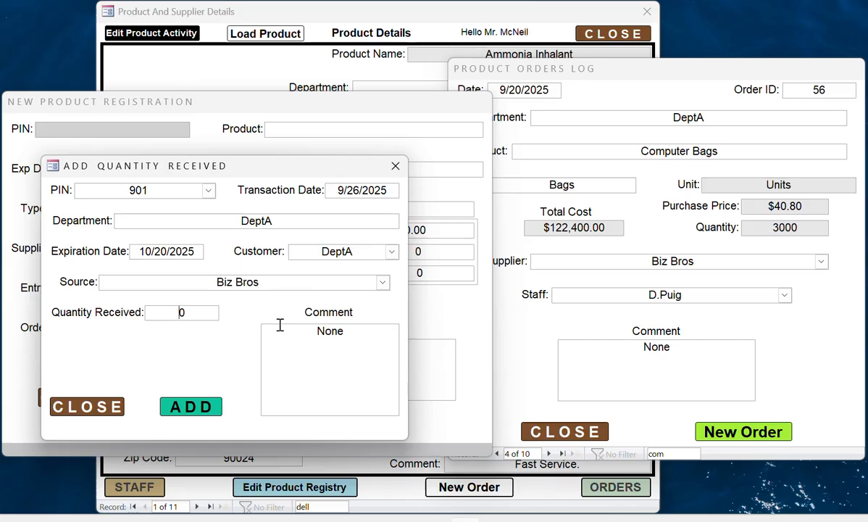
text(3000)
click(196, 408)
- Confirm completion and close Add Quantity Received, New Product Registration and Product Orders Log
click(395, 314)
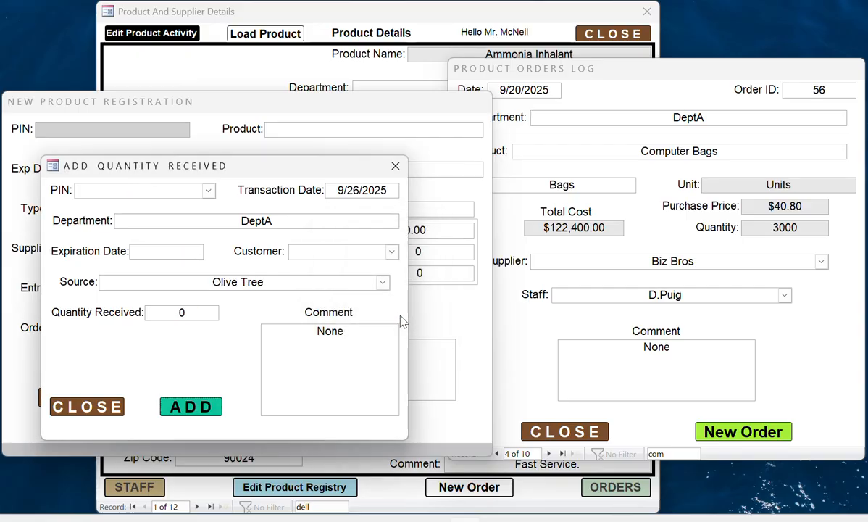
click(86, 410)
click(91, 398)
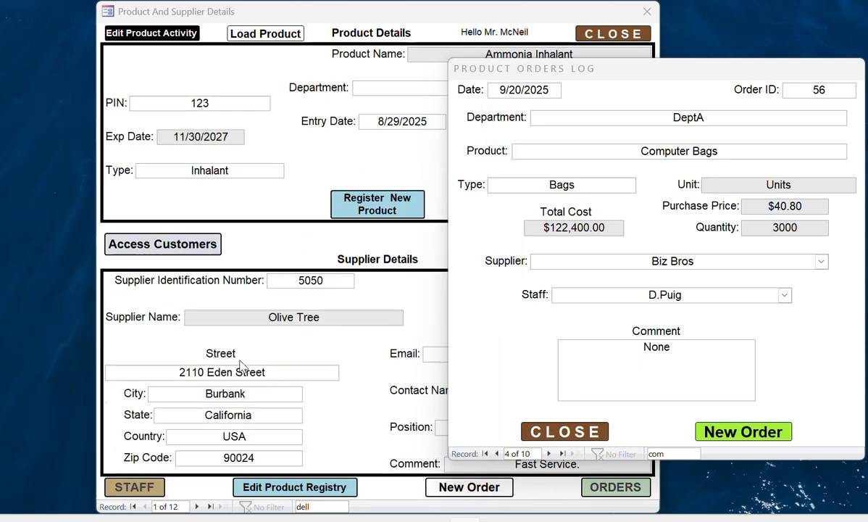
click(567, 431)
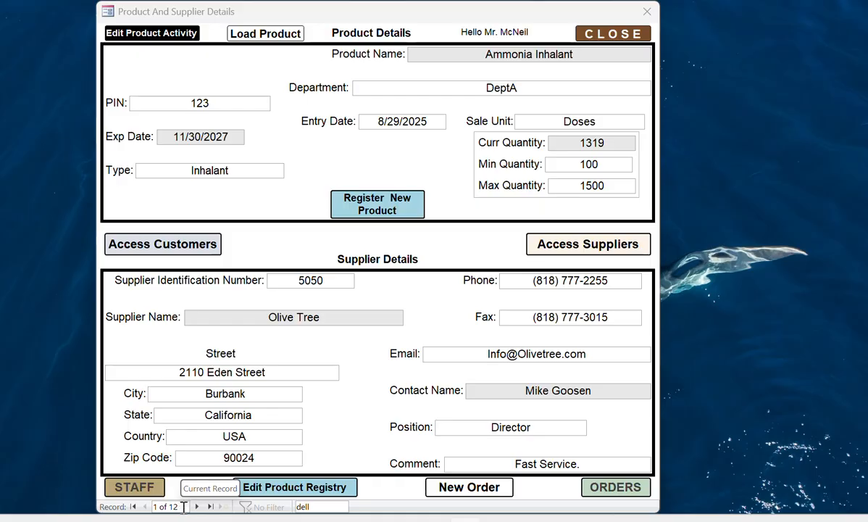
- Search product records for 'comput' to show Computer Bags with 3000 in stock
click(310, 507)
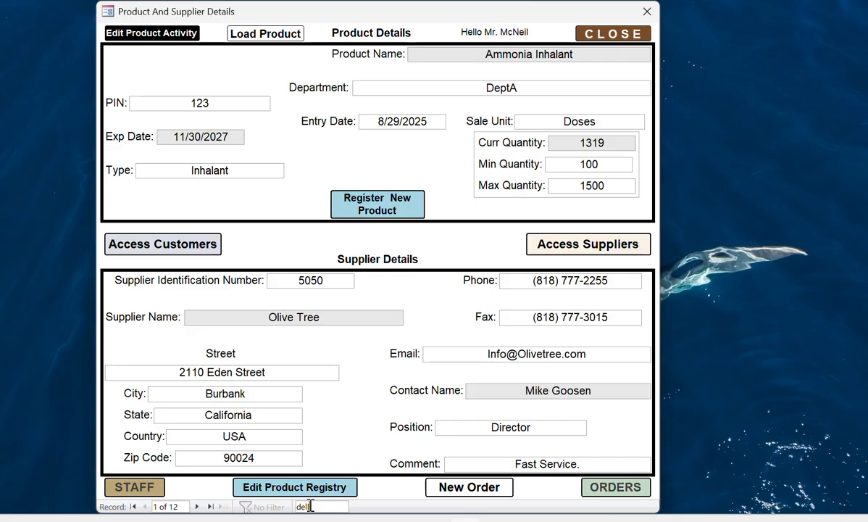
key(BackSpace)
key(BackSpace)
text(ll)
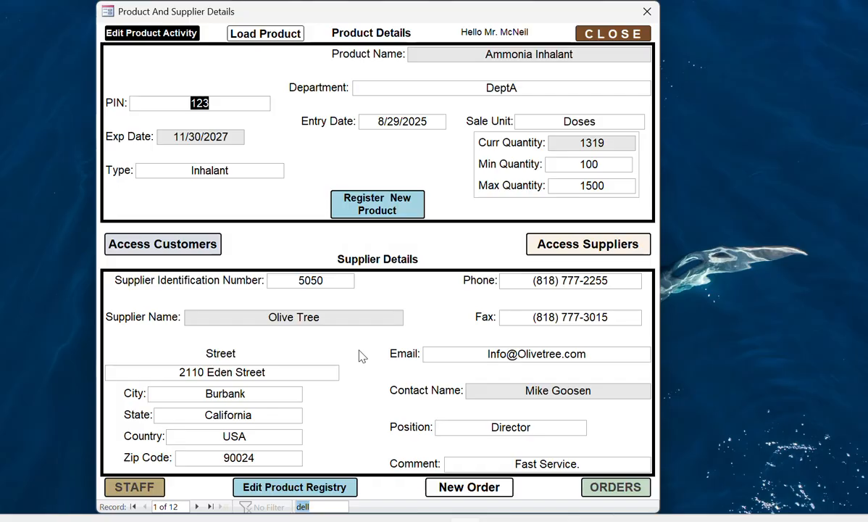
text(comput)
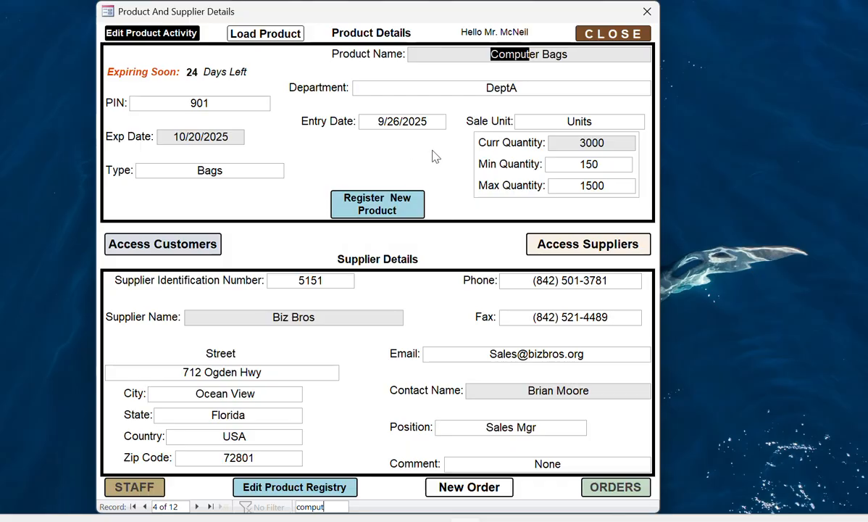
click(187, 244)
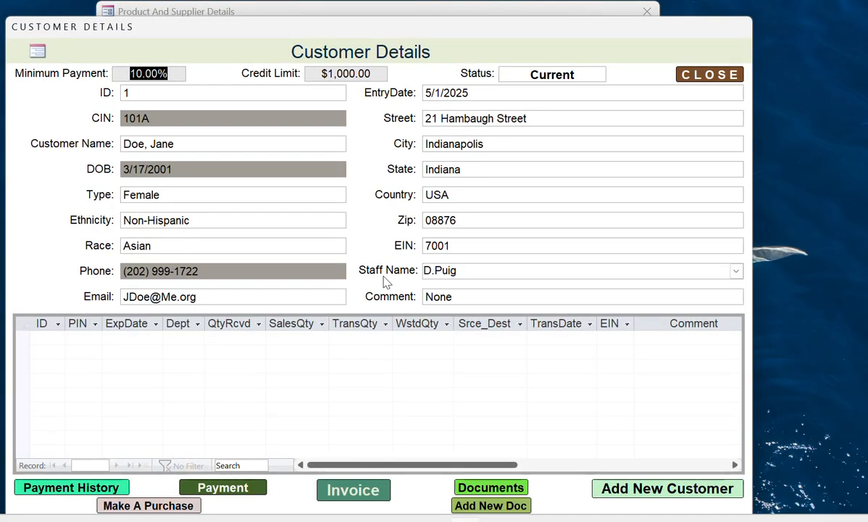
- Find customer DeptB with a 'dep' search and start a Computer Bags purchase
drag(524, 31, 545, 17)
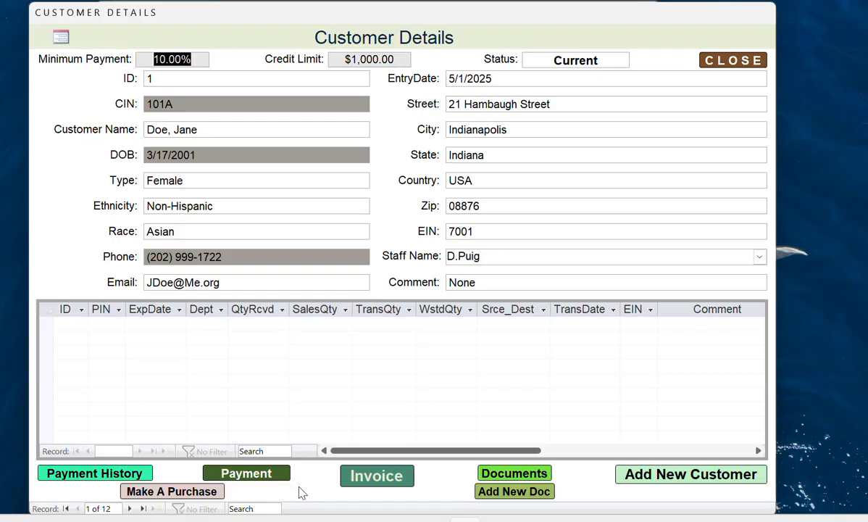
click(248, 507)
text(dep)
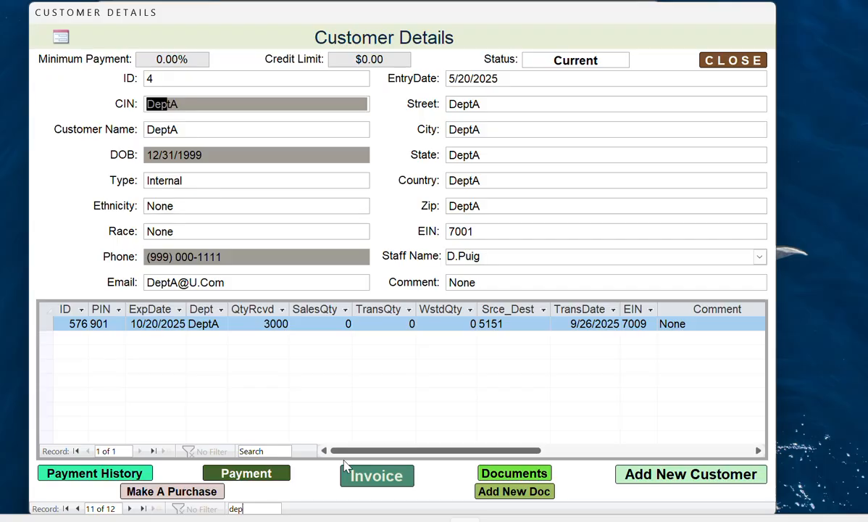
click(130, 509)
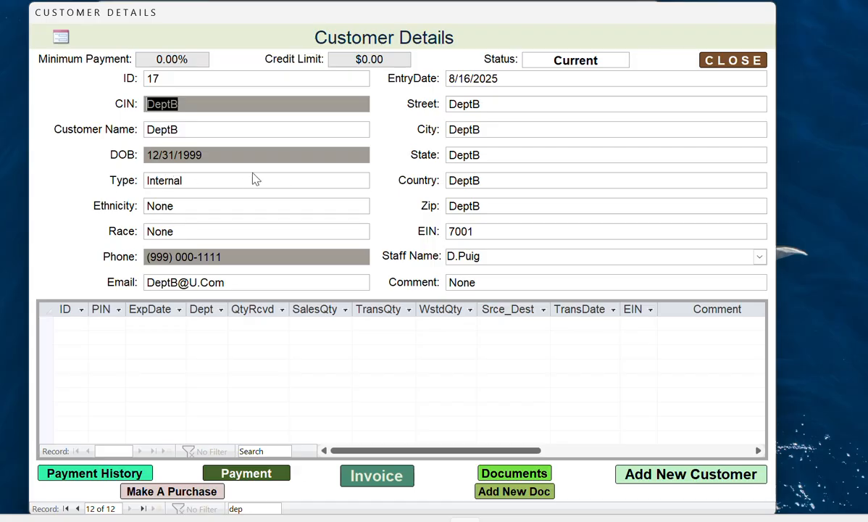
click(175, 494)
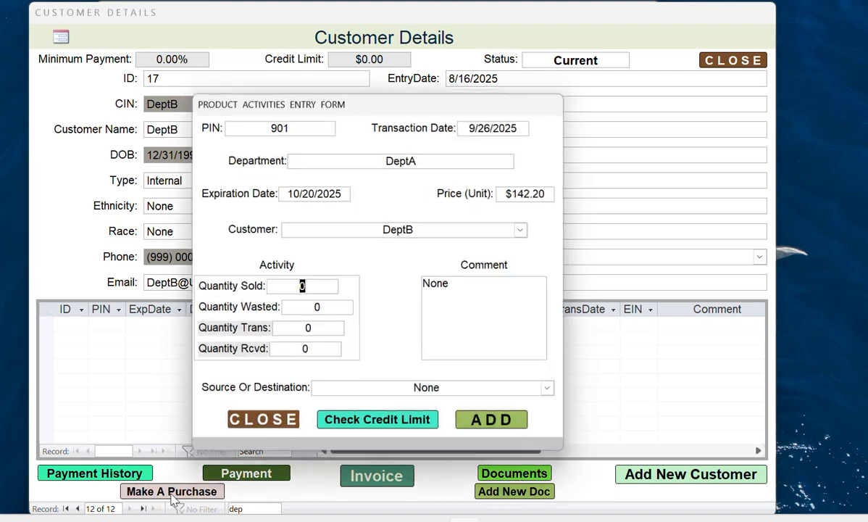
- Enter 1500 as the quantity transferred for PIN 901 and dismiss the destination warning
click(307, 329)
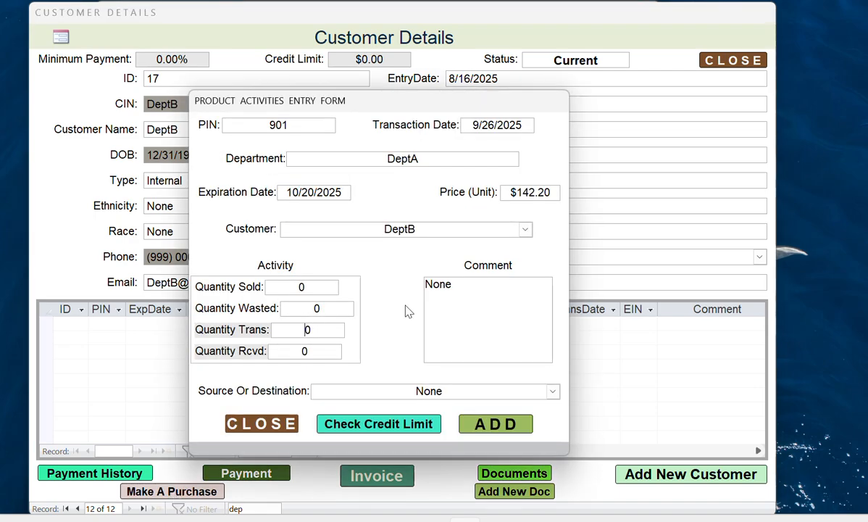
text(1500)
click(289, 131)
click(488, 427)
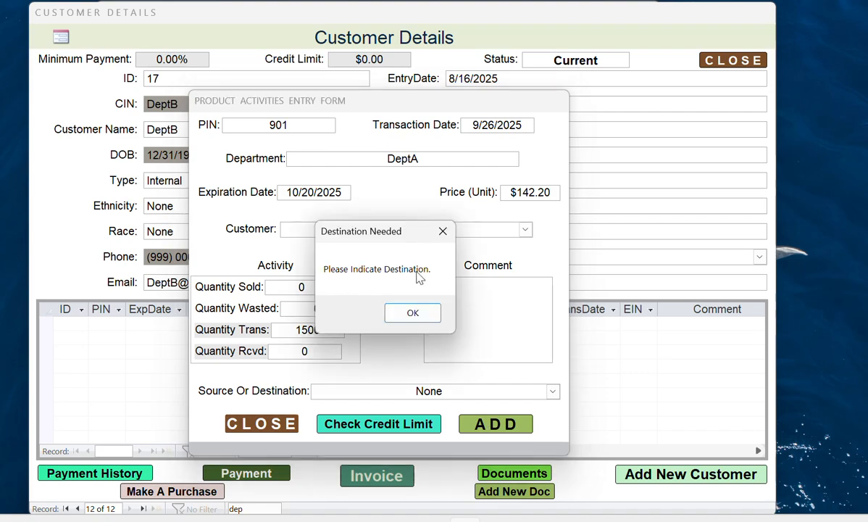
click(412, 316)
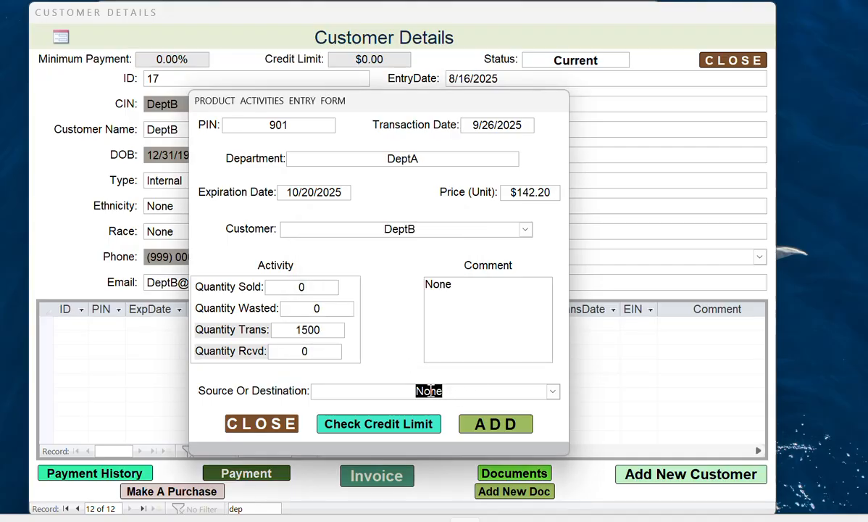
- Set DeptB as the destination, save the transfer, and close the entry form
click(553, 392)
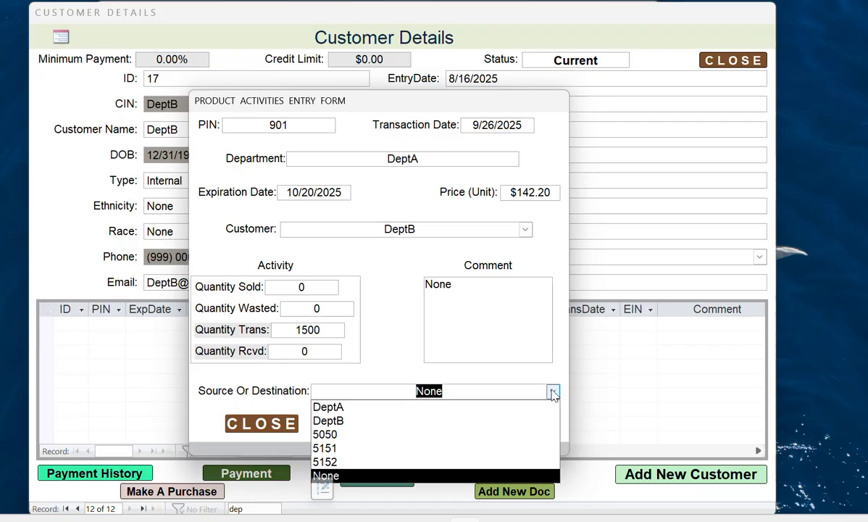
click(328, 420)
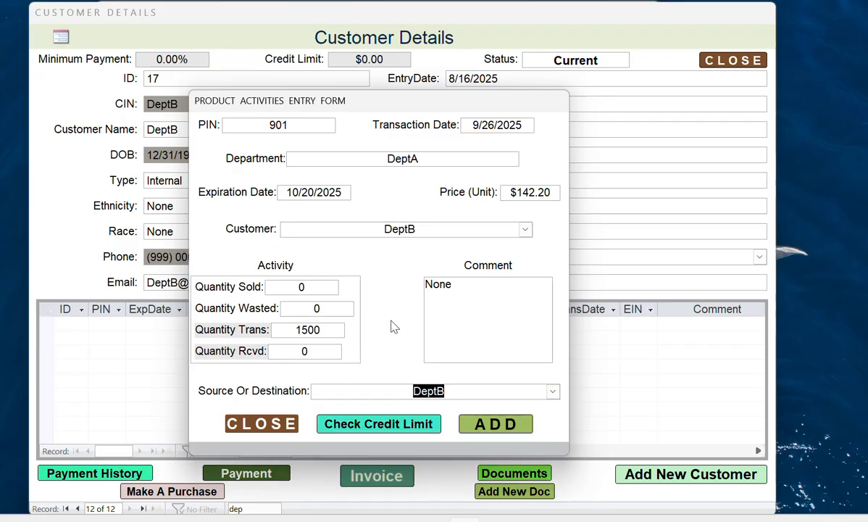
click(498, 427)
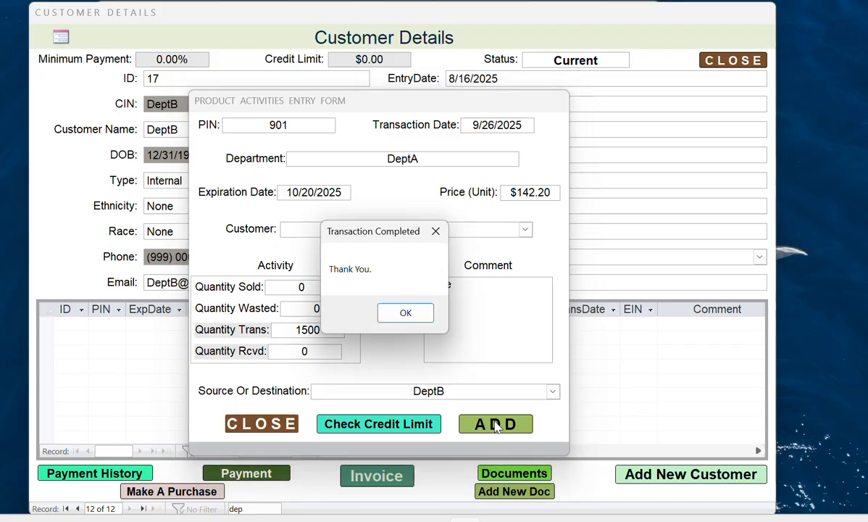
click(404, 314)
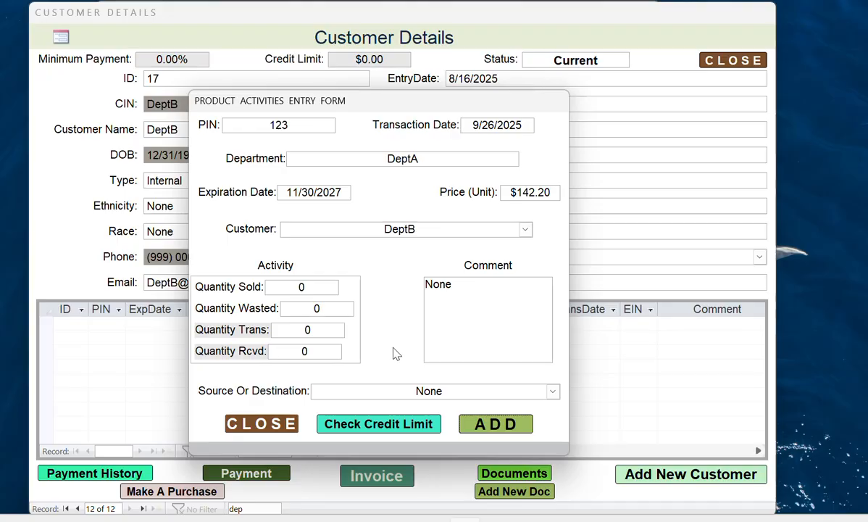
click(262, 428)
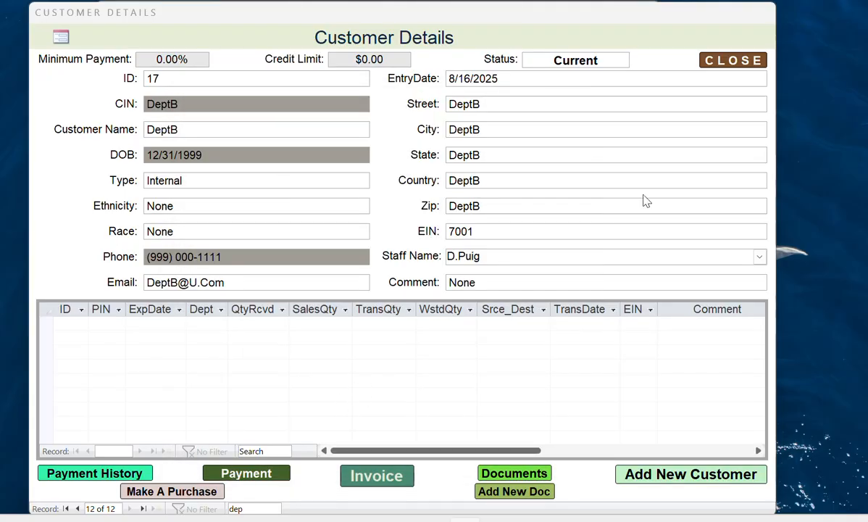
- Close Customer Details and Product Details, then sign in with another staff user's username and password
click(716, 62)
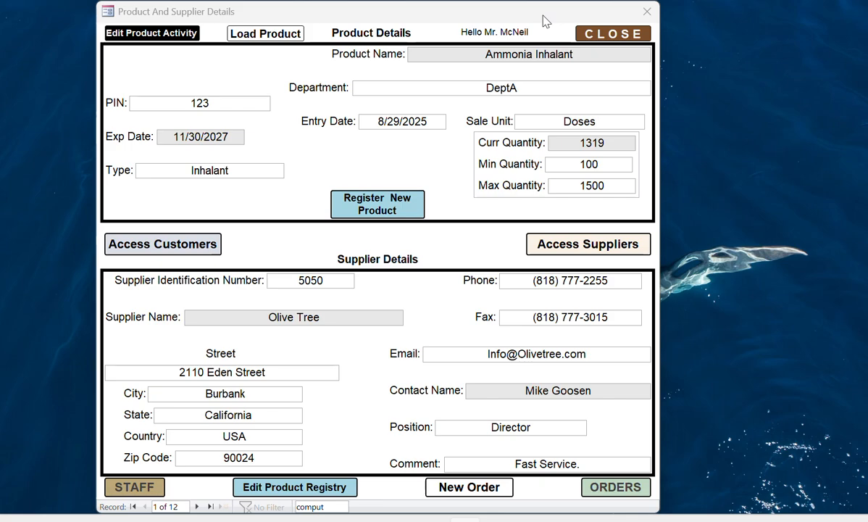
click(593, 38)
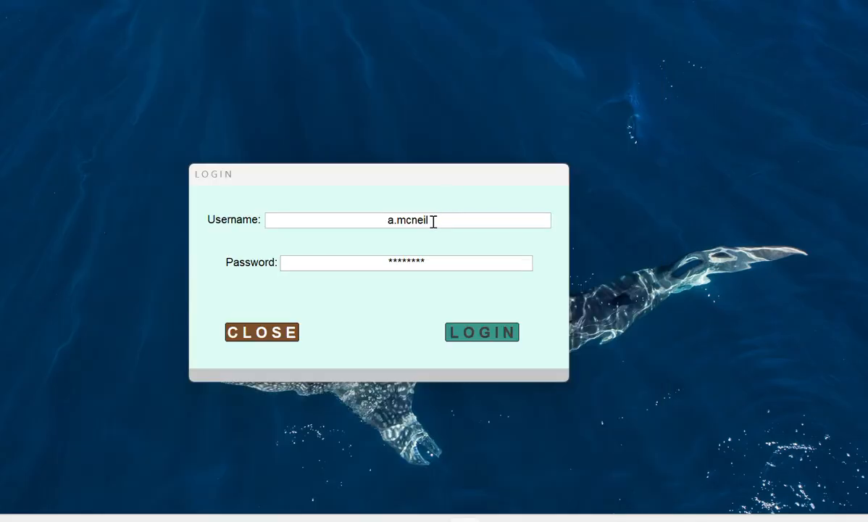
click(430, 220)
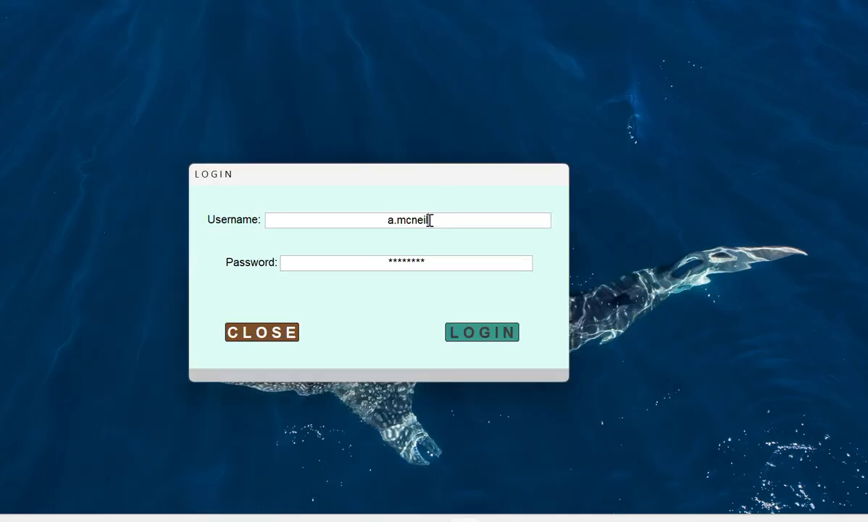
drag(429, 220, 385, 222)
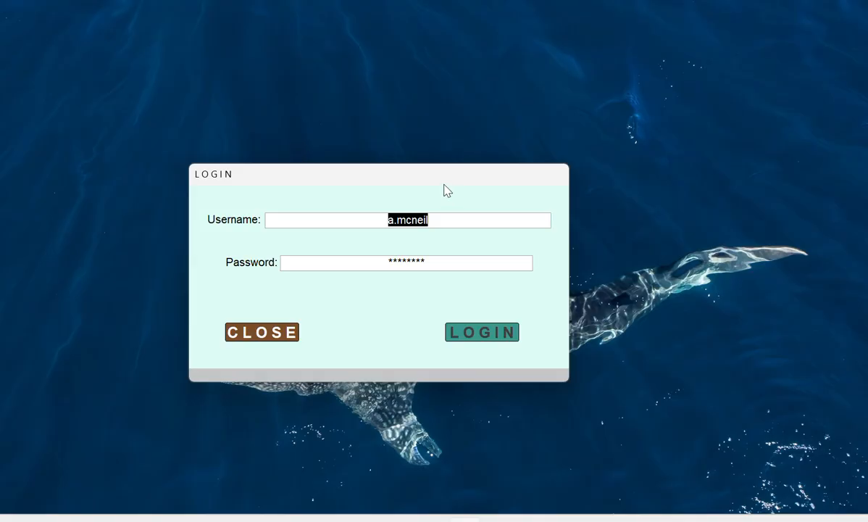
text(a)
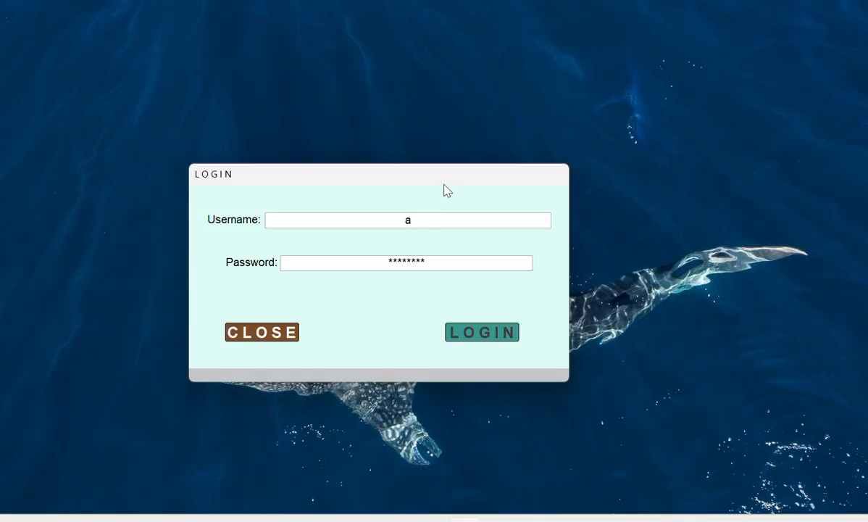
text(.alba)
double_click(399, 221)
text(g)
drag(426, 264, 385, 264)
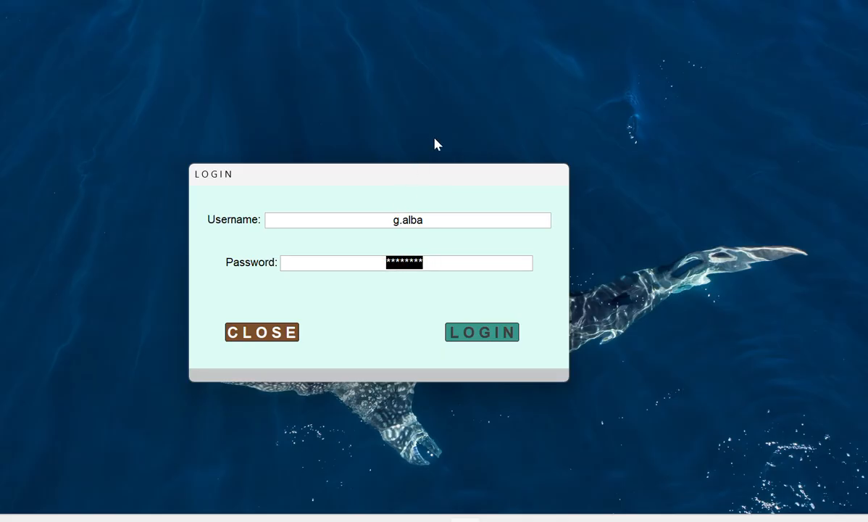
text(****)
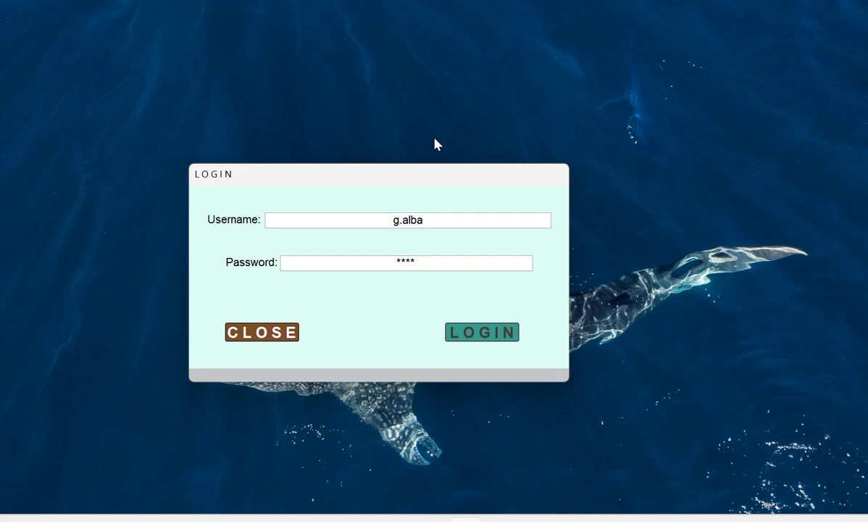
text(******)
key(Return)
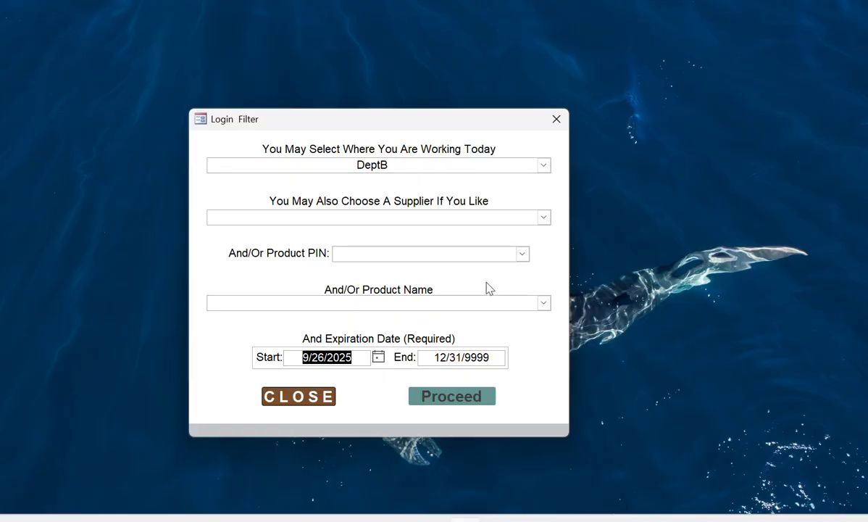
- Proceed to DeptB's product details and step through all 10 records to Tylenol 500MG
click(460, 397)
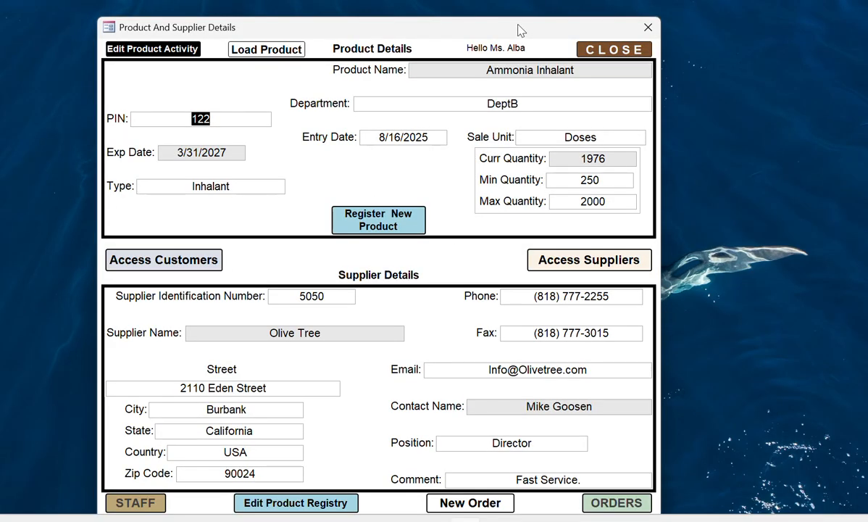
drag(519, 31, 521, 18)
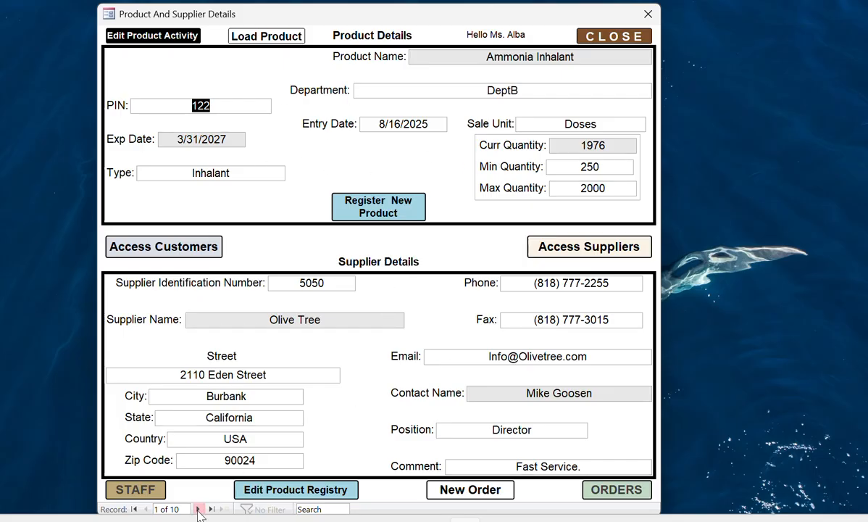
click(197, 508)
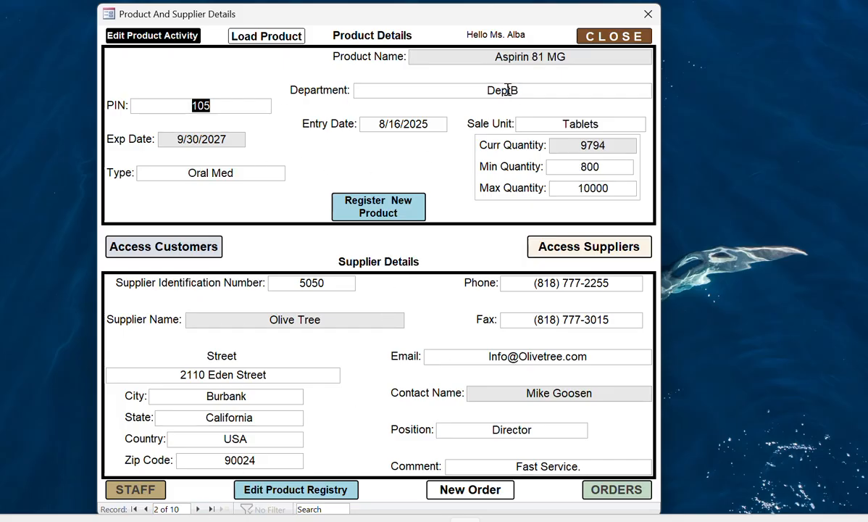
click(197, 509)
click(198, 509)
click(198, 509)
click(198, 510)
click(198, 510)
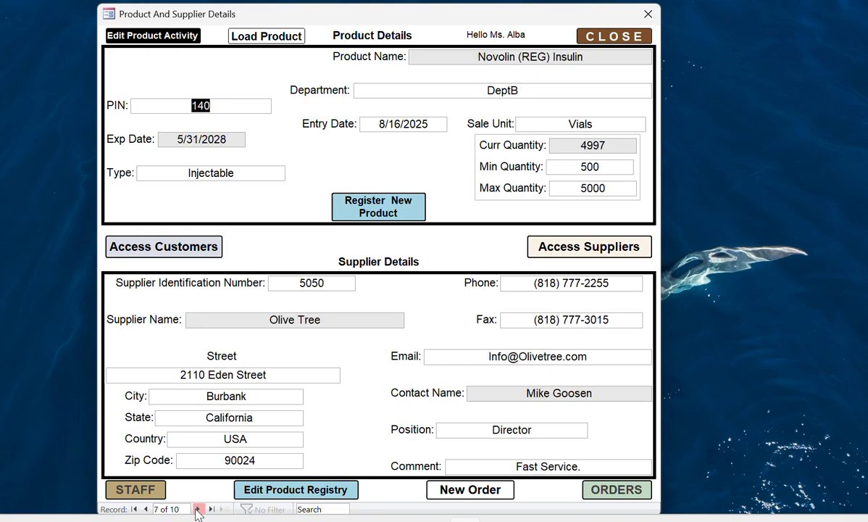
click(198, 510)
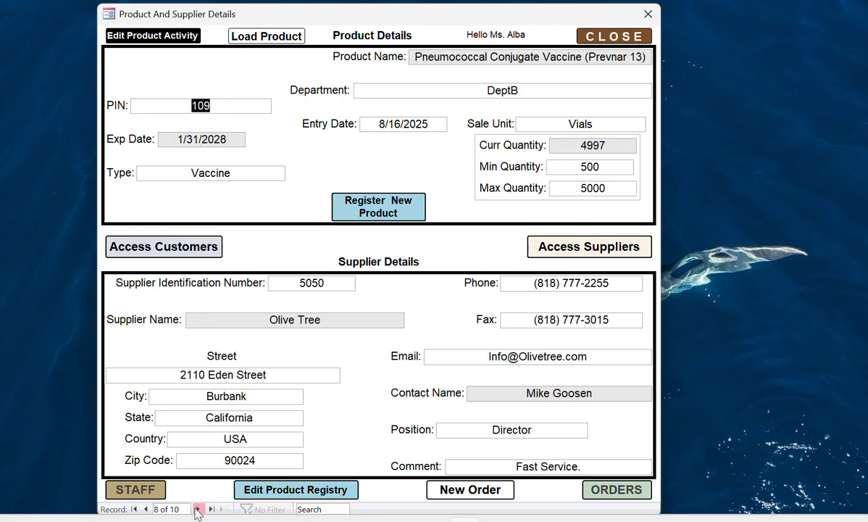
click(198, 510)
click(198, 509)
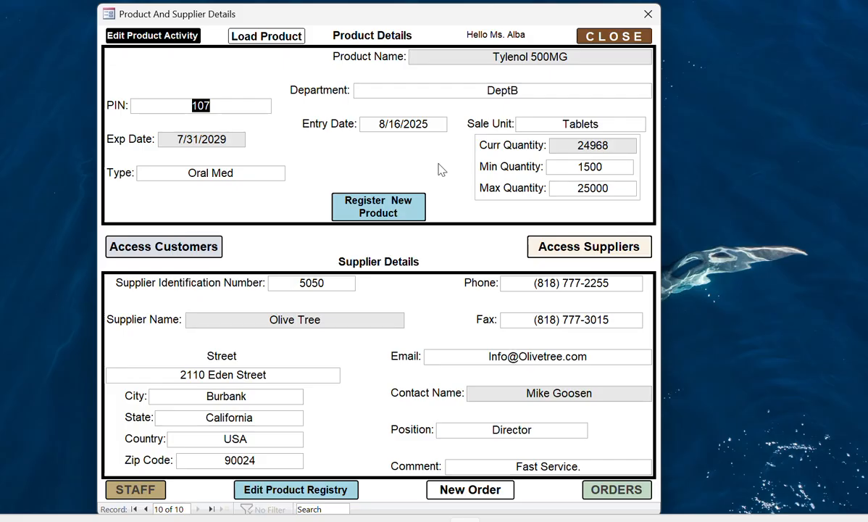
- Enter PIN 901, product Computer Bags, expiry 10/20/2025 and type Bags
click(346, 207)
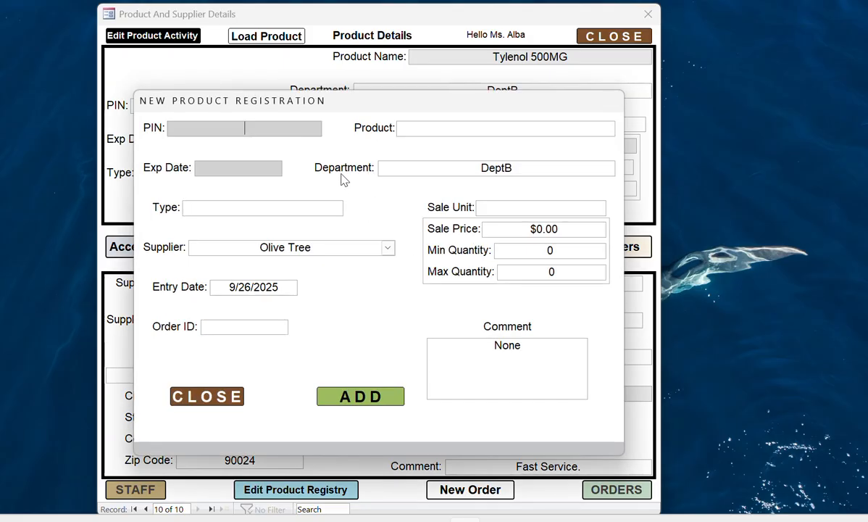
text(901)
click(403, 131)
text(Computer )
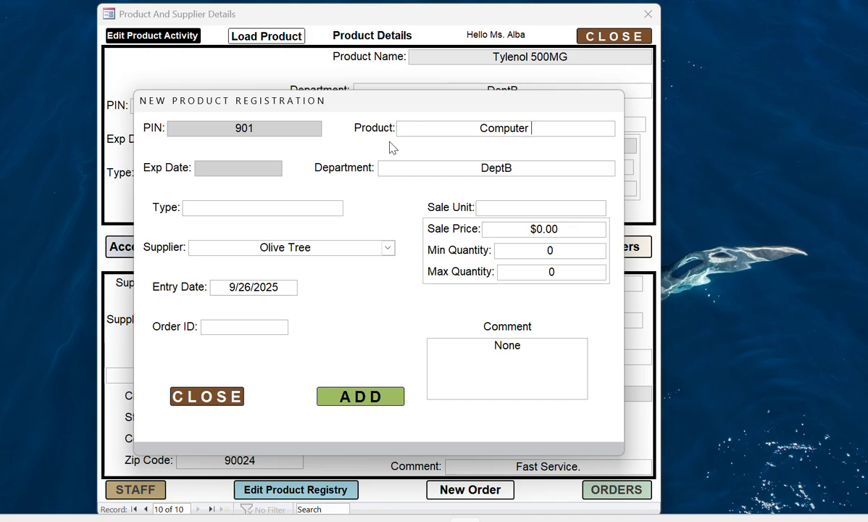
text(Bags)
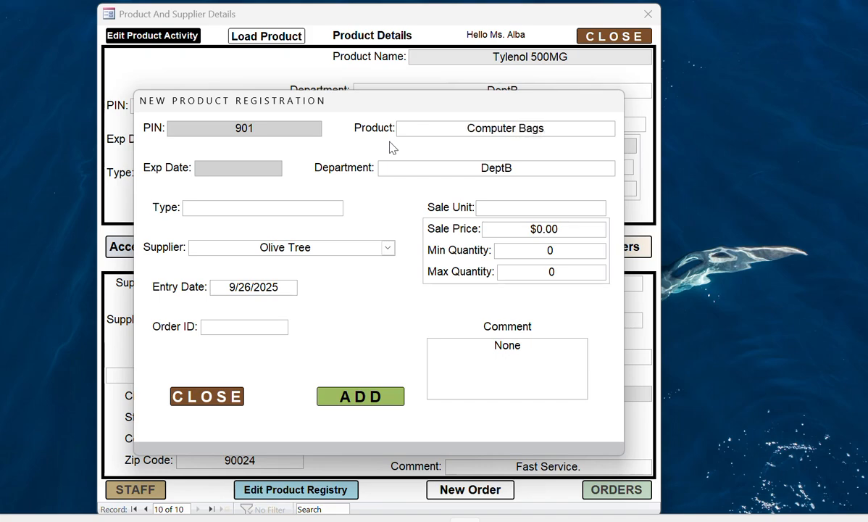
click(204, 167)
text(10/20/202)
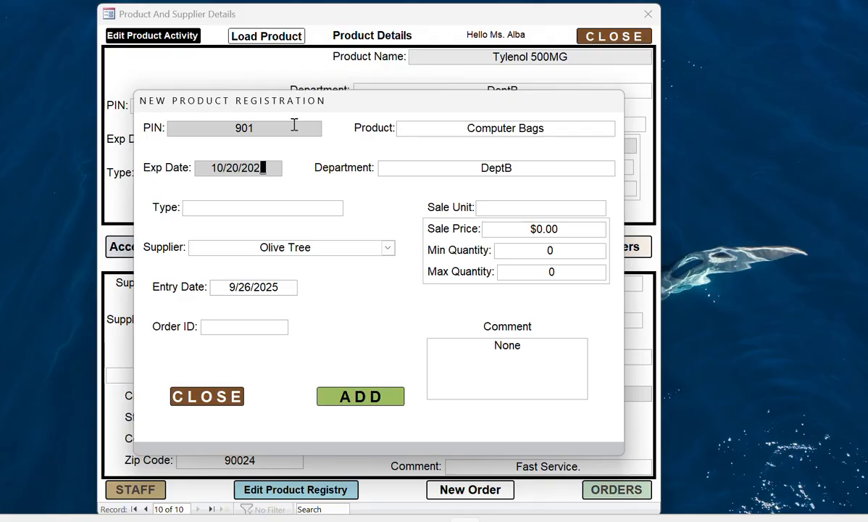
text(5)
click(190, 208)
text(Bags)
- Choose supplier Biz Bros and enter order ID 56
click(388, 248)
click(390, 264)
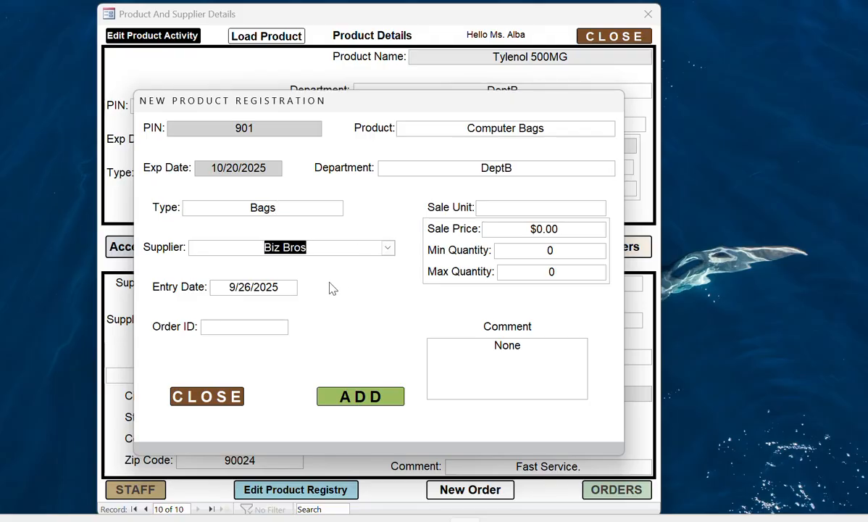
click(216, 327)
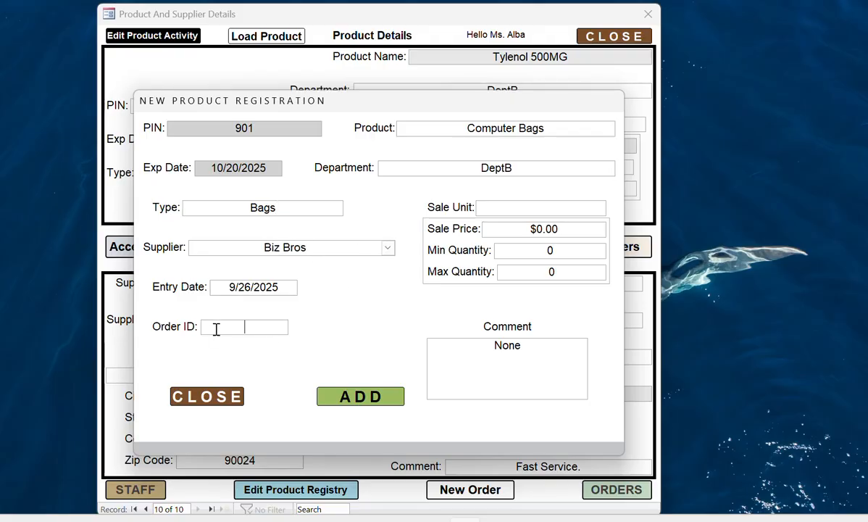
text(56)
- Set sale price $142.20, minimum quantity 15 and maximum quantity 150
click(538, 230)
text(14)
key(Delete)
text(2.20)
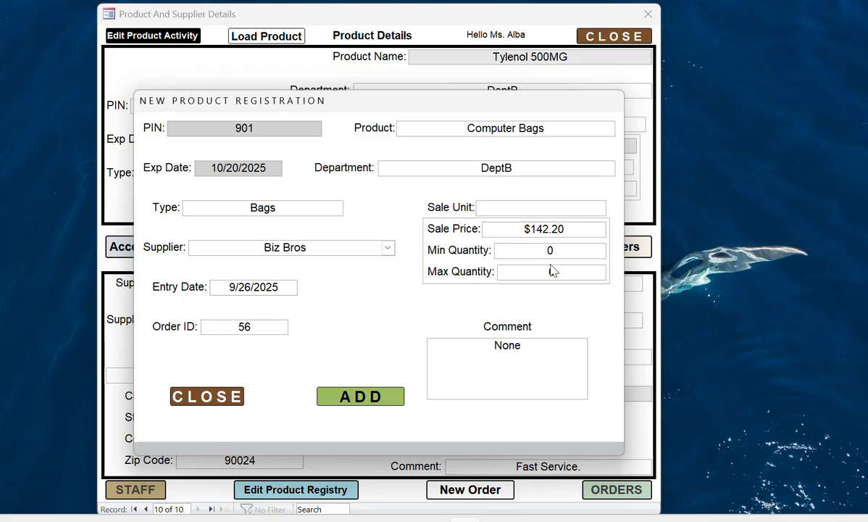
click(545, 251)
text(15)
click(549, 271)
text(150)
- Set the comment to 'Received From DeptA.', add sale unit Units, and complete the registration
drag(527, 349, 462, 322)
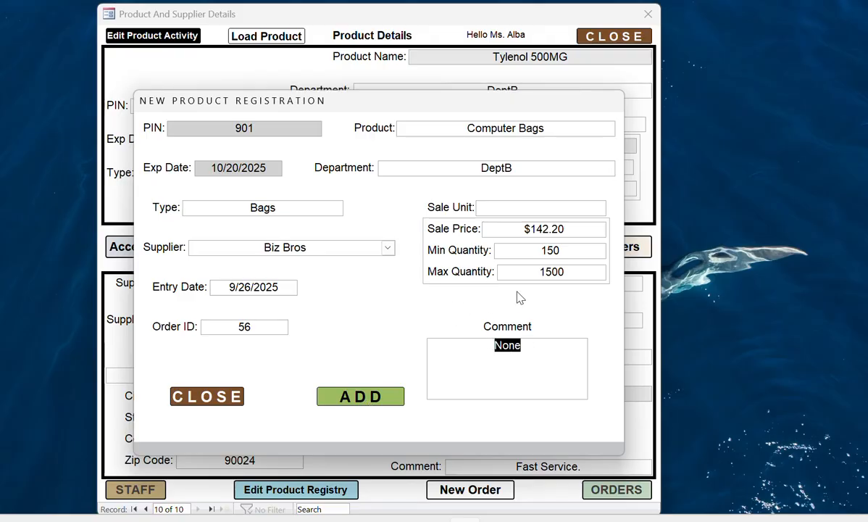
text(Receivee)
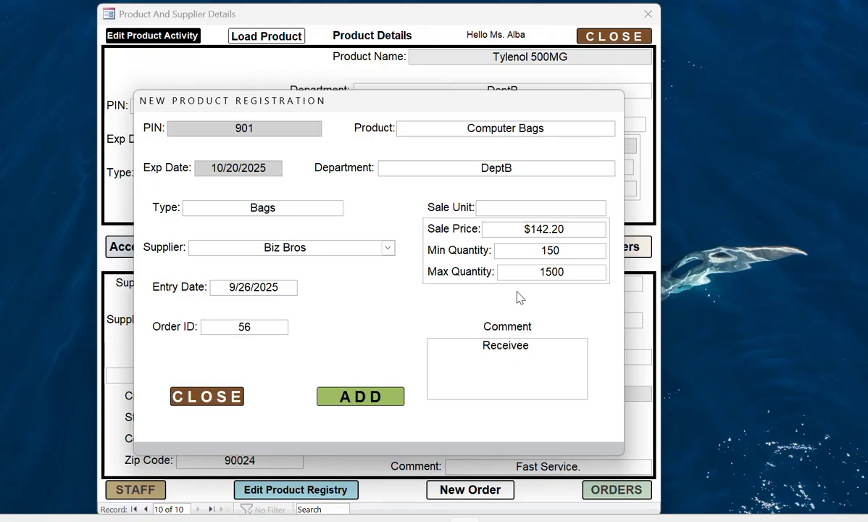
key(BackSpace)
text(d From)
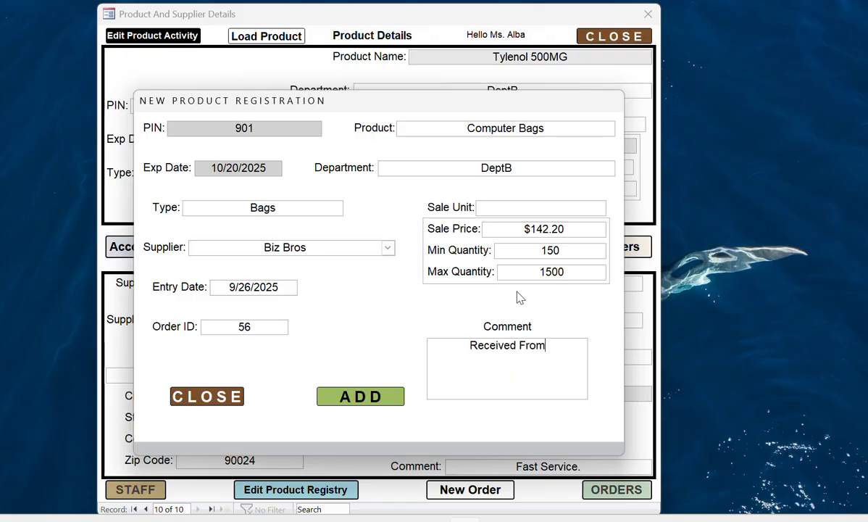
text( DeptA)
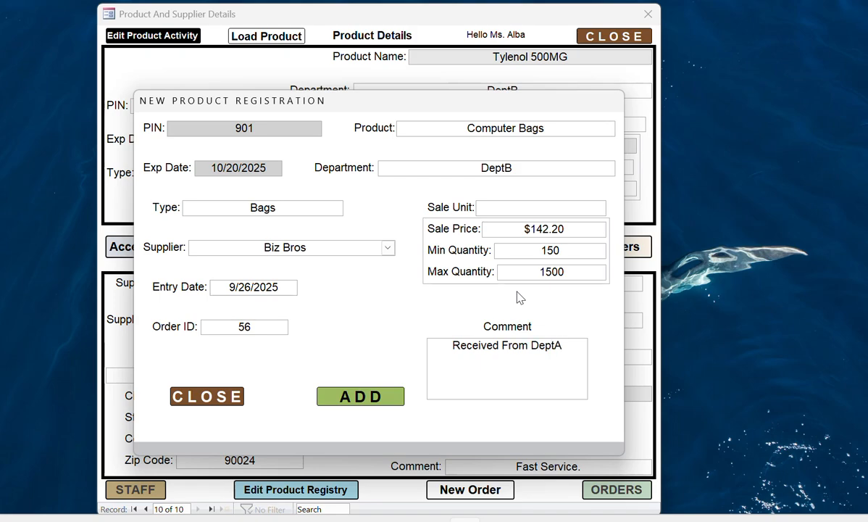
text(.)
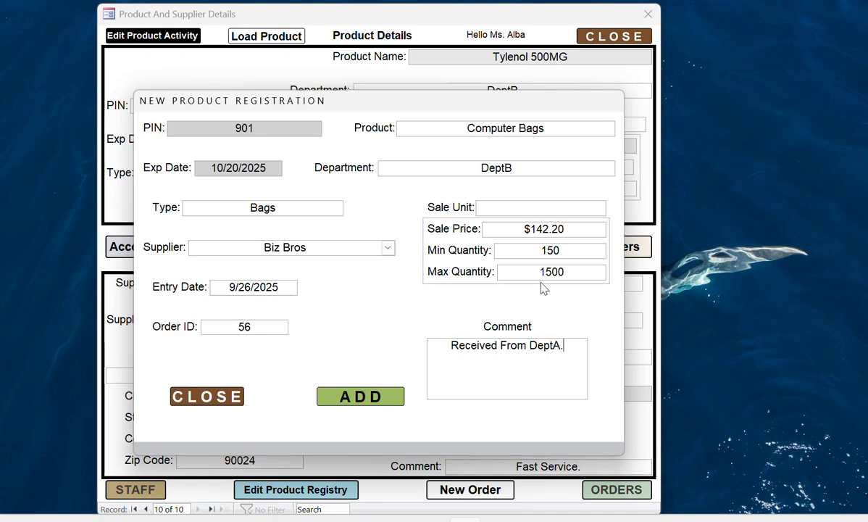
click(358, 398)
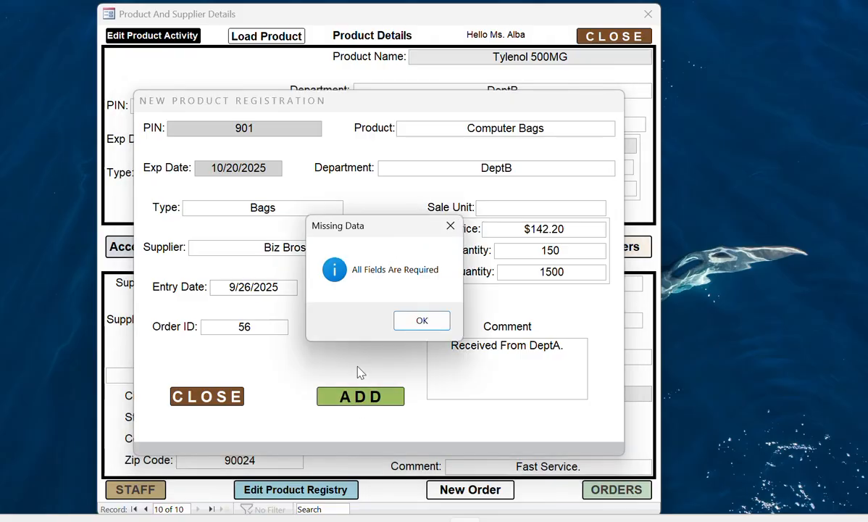
click(418, 321)
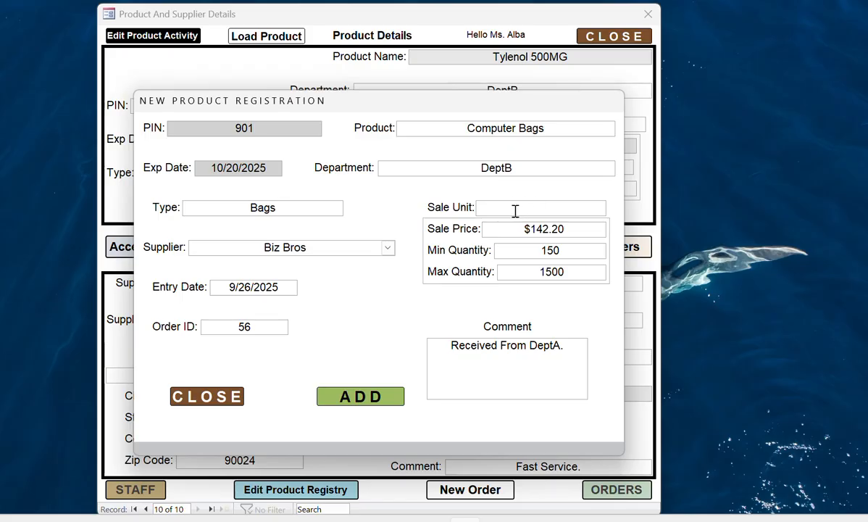
text(Units)
click(355, 395)
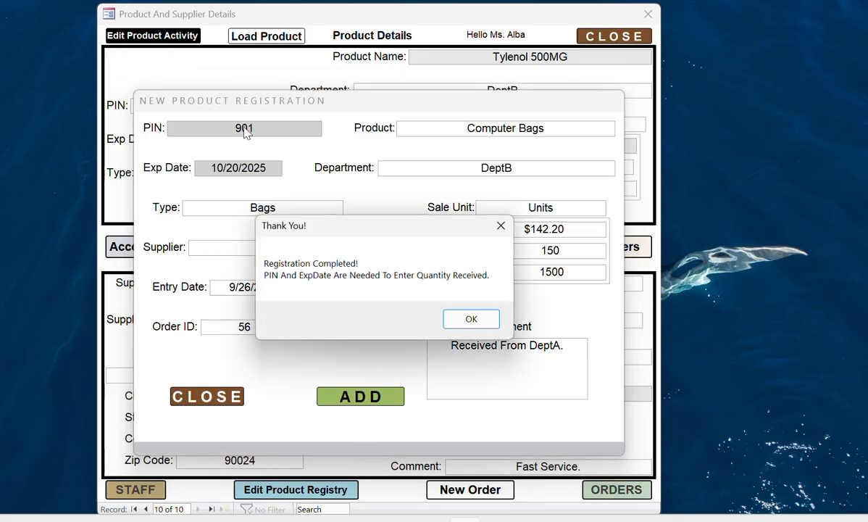
click(472, 319)
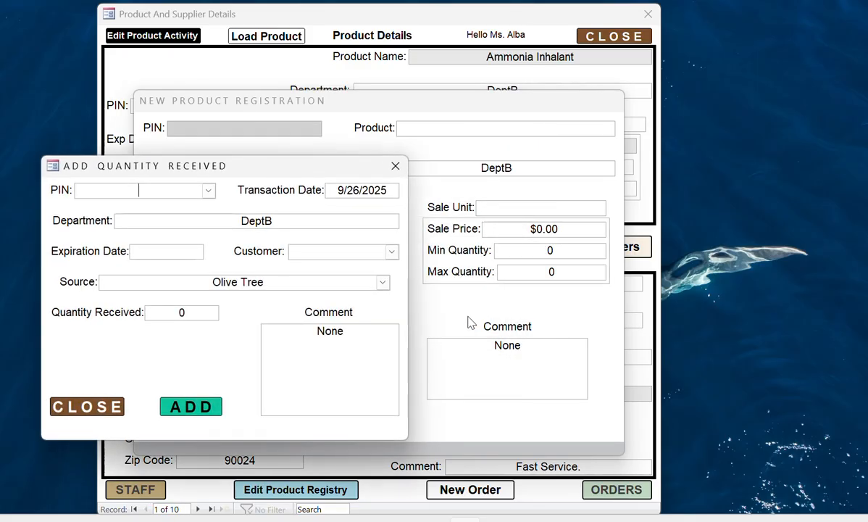
- Select PIN 901 Computer Bags and enter expiration date 10/20/2025
click(208, 191)
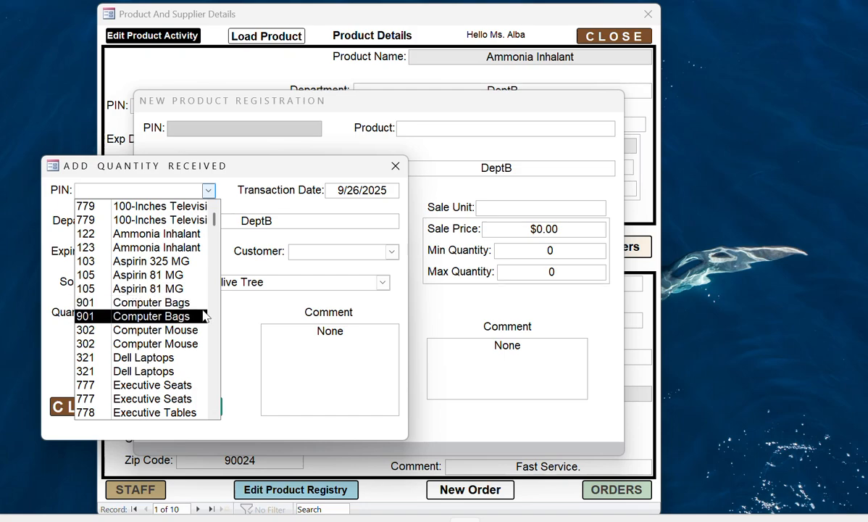
click(183, 304)
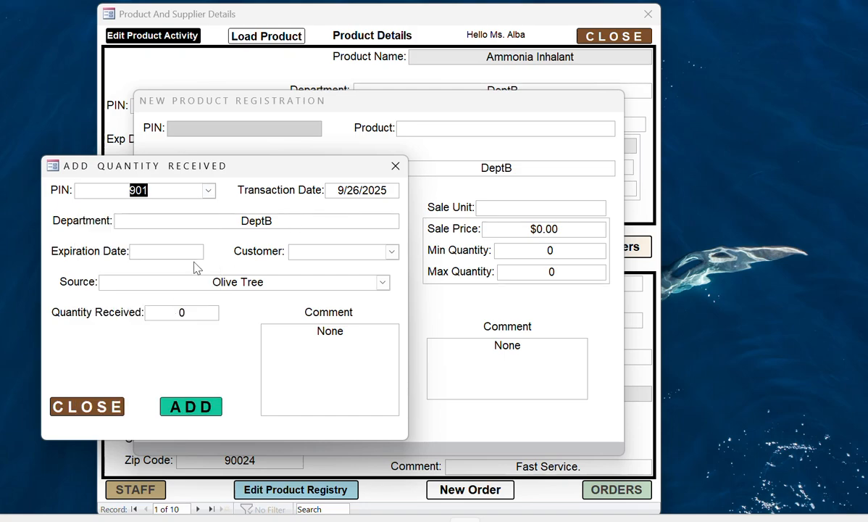
click(134, 251)
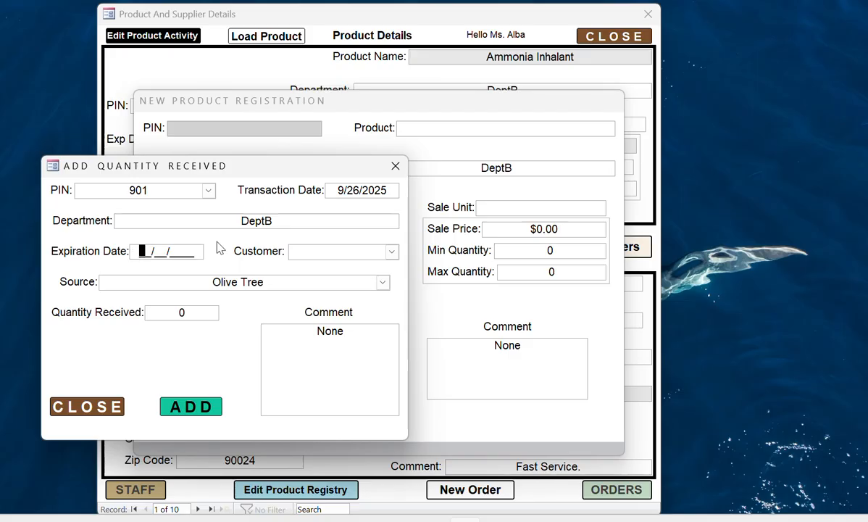
text(10/20/202)
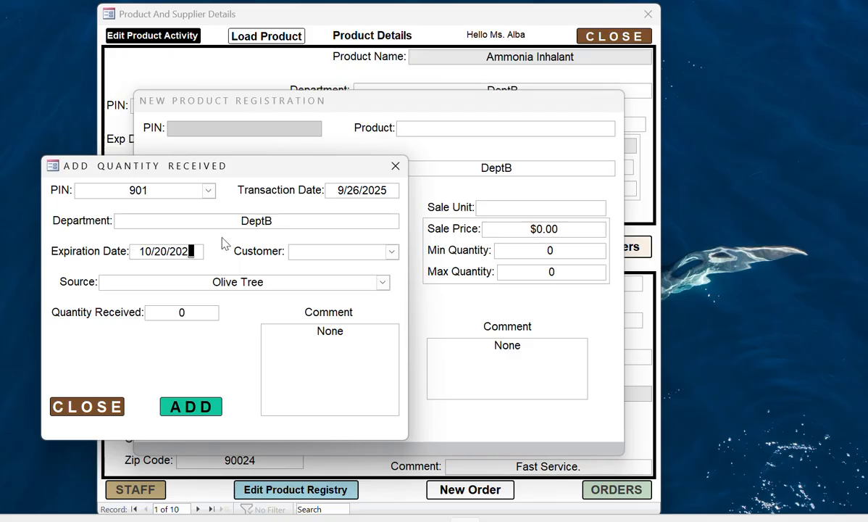
text(5)
- Choose customer DeptB and source Biz Bros, enter 1500 received, submit, and close the form
click(392, 252)
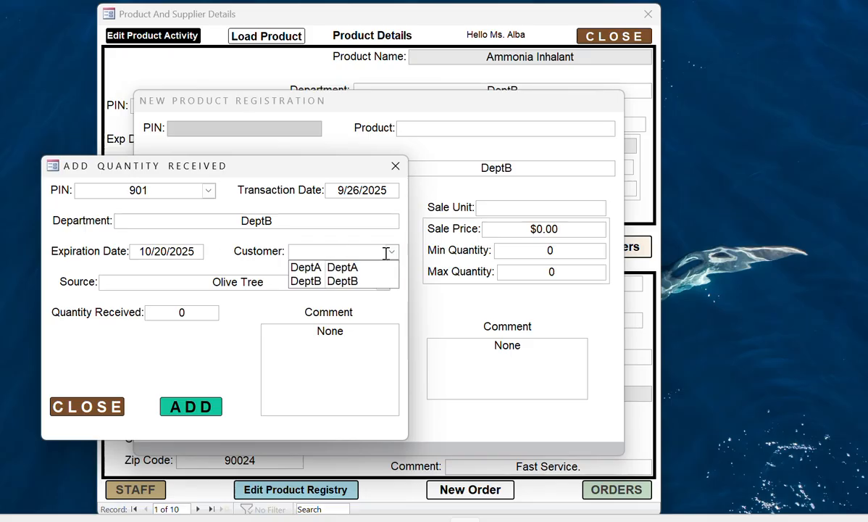
click(355, 281)
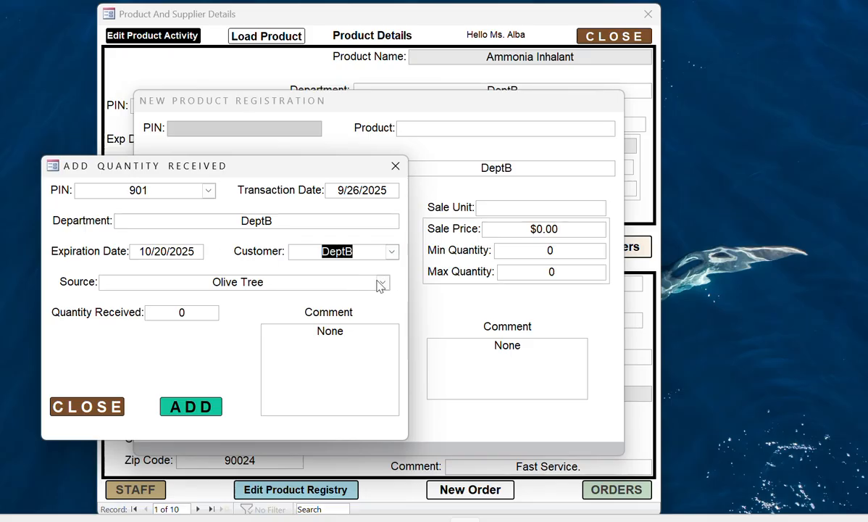
click(382, 282)
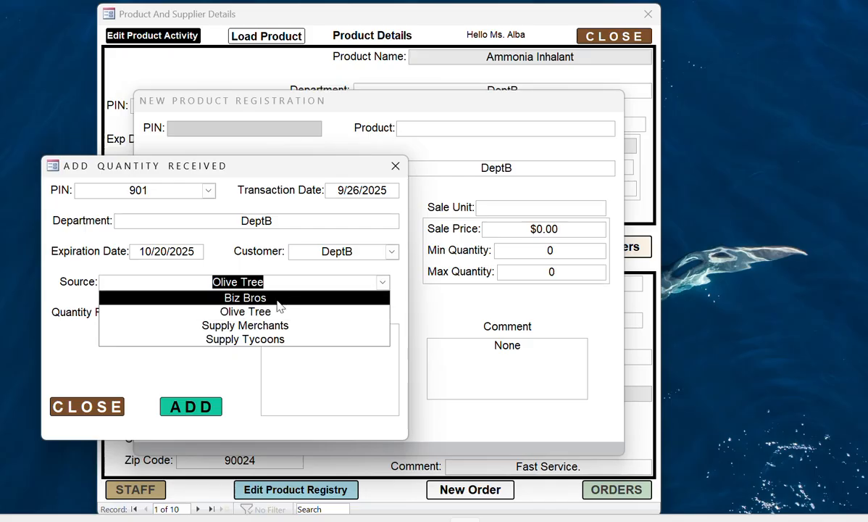
click(280, 300)
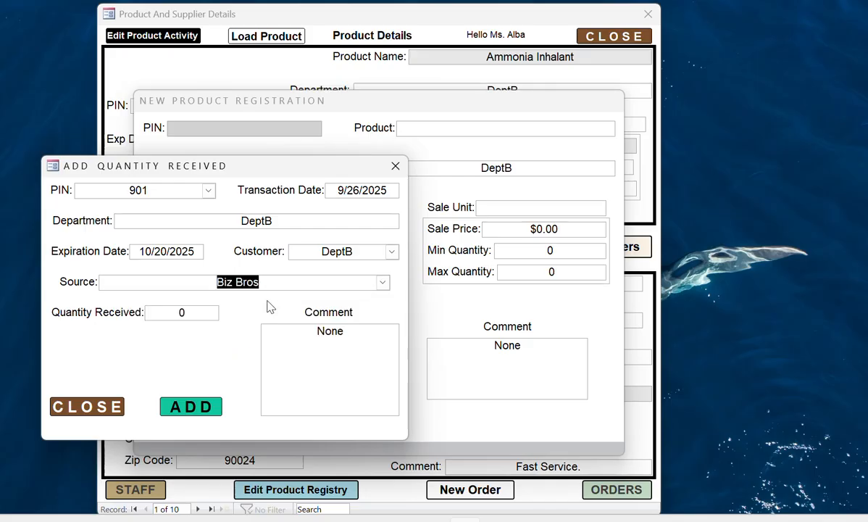
click(178, 311)
text(1500)
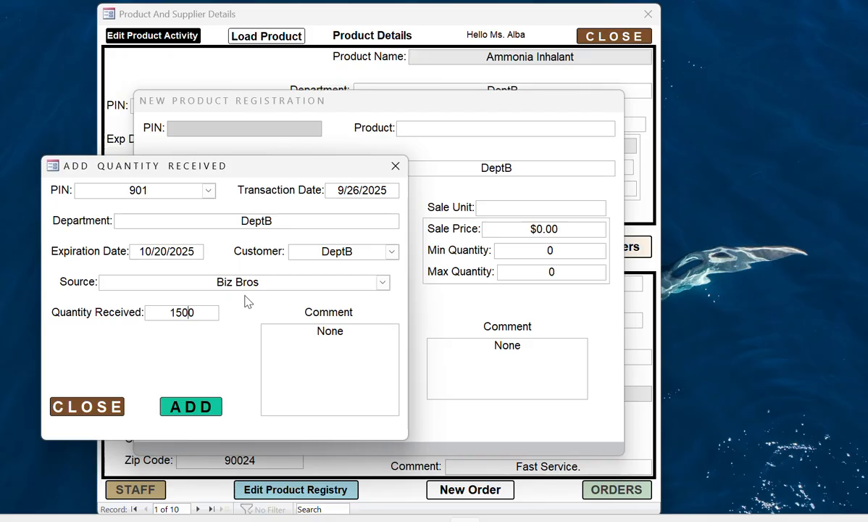
click(194, 404)
click(406, 313)
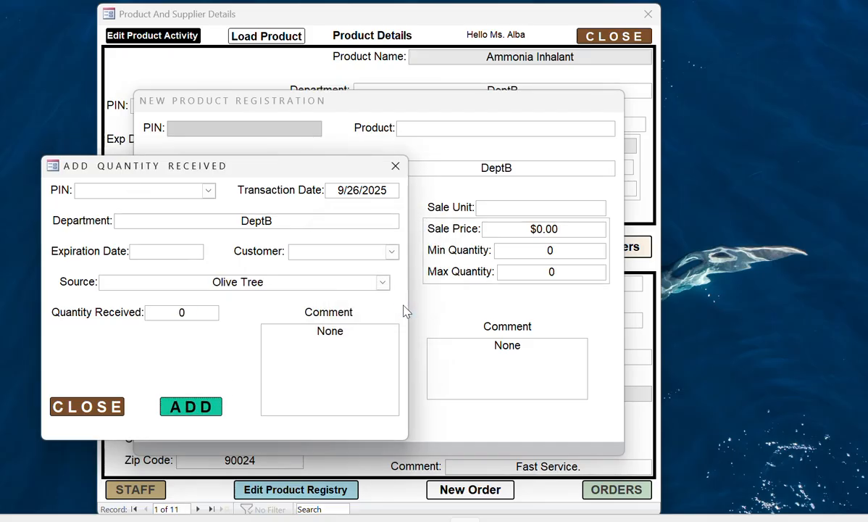
click(78, 407)
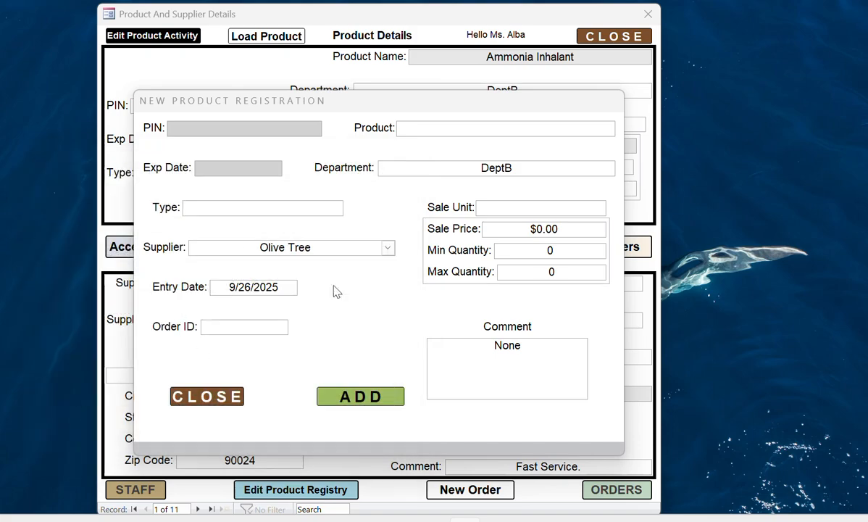
- Close New Product Registration and search PIN 901 to bring up the Computer Bags record
click(207, 401)
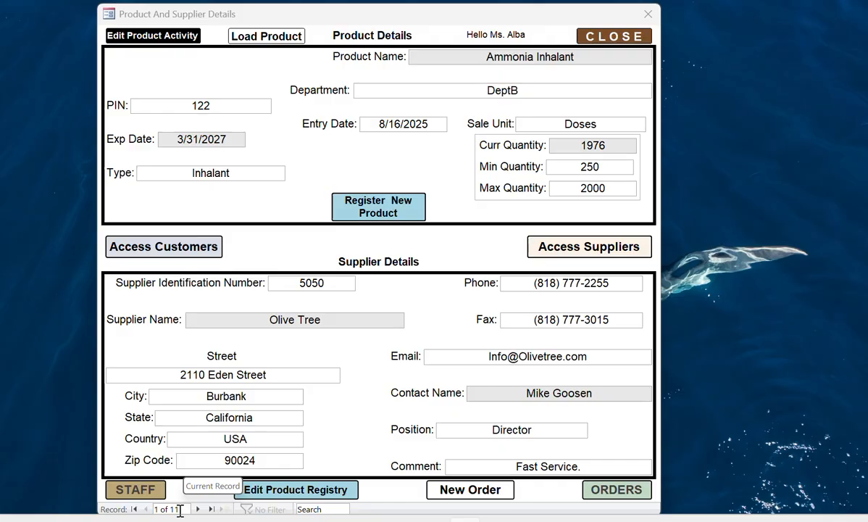
click(328, 509)
text(90)
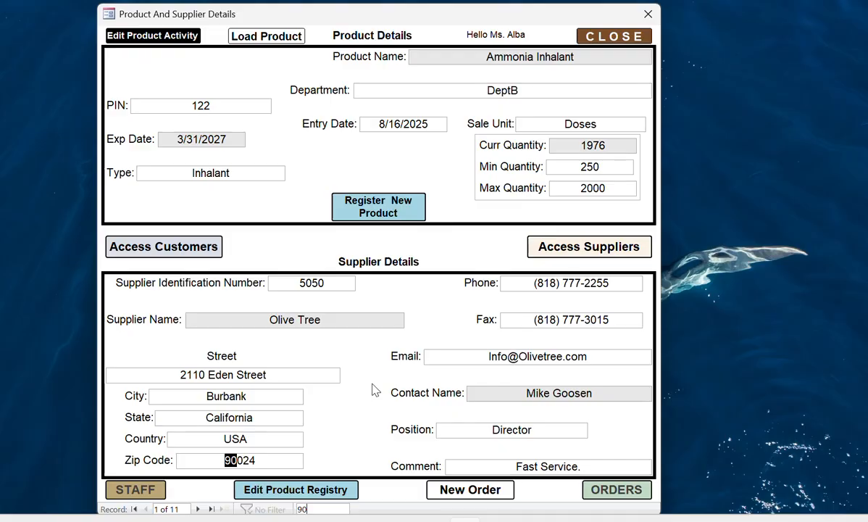
text(1)
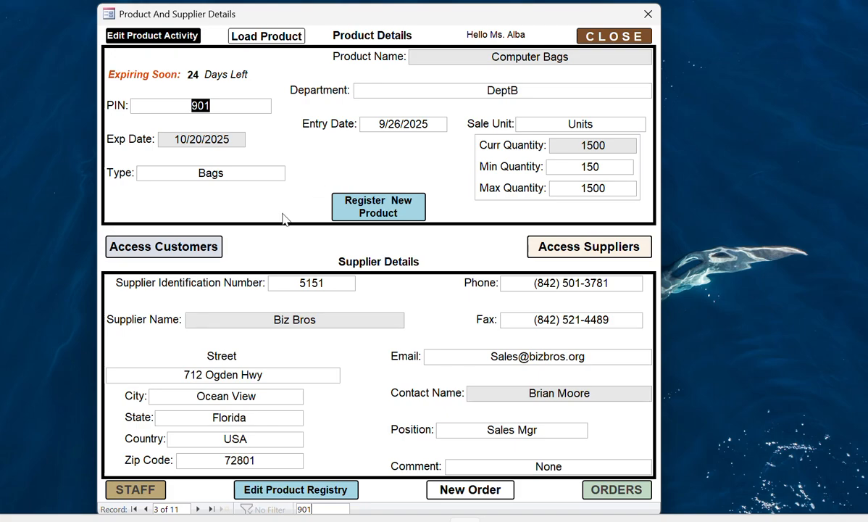
- Open the Customer Details form and advance through the first few customer records
click(158, 250)
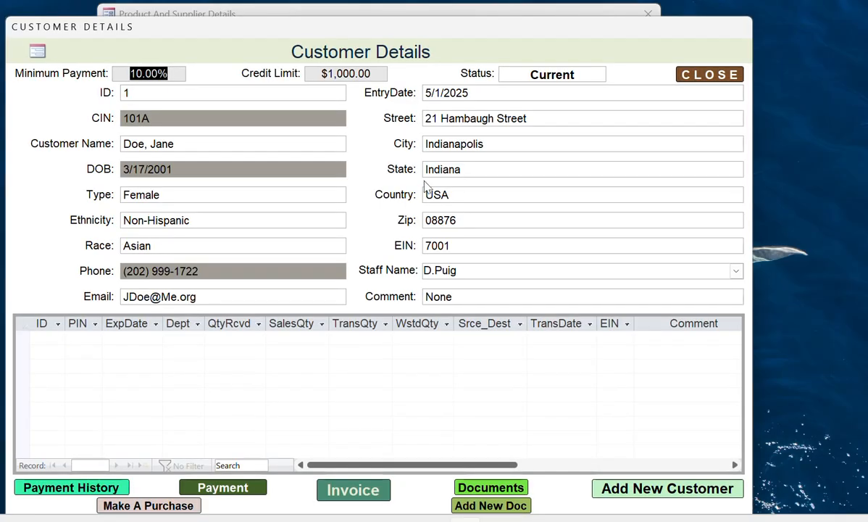
drag(519, 32, 524, 18)
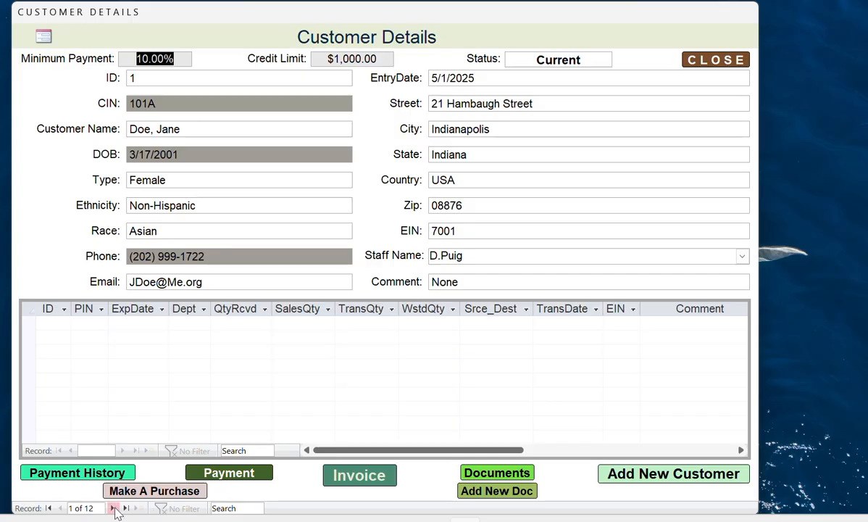
click(113, 508)
click(114, 508)
click(113, 509)
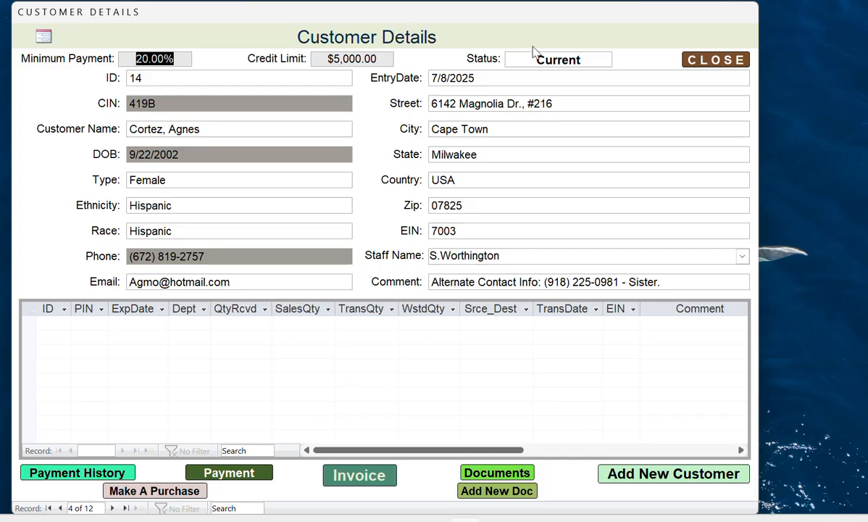
- Advance to the last customer record, DeptB (12 of 12), with its 1500-unit PIN 901 row
drag(540, 24, 558, 29)
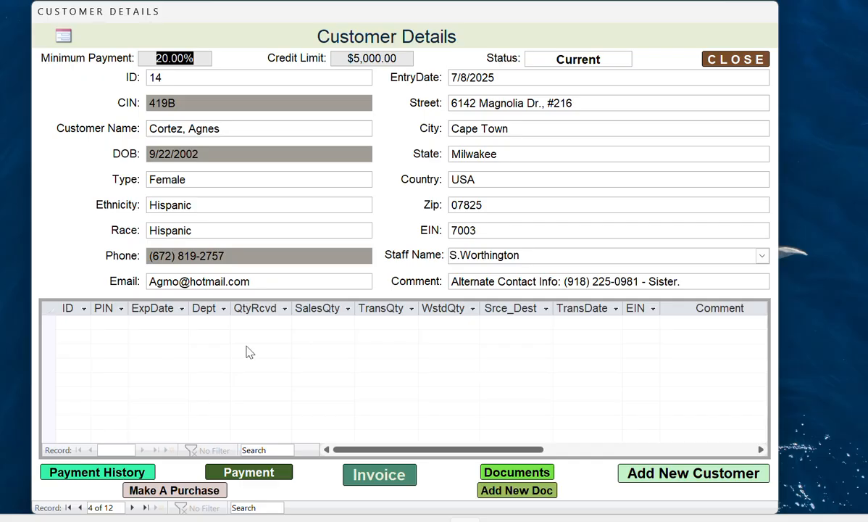
click(134, 508)
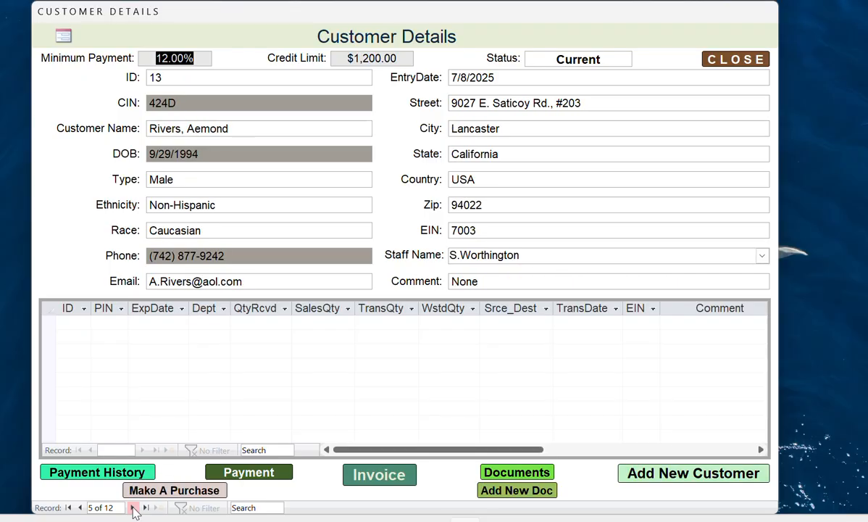
click(133, 509)
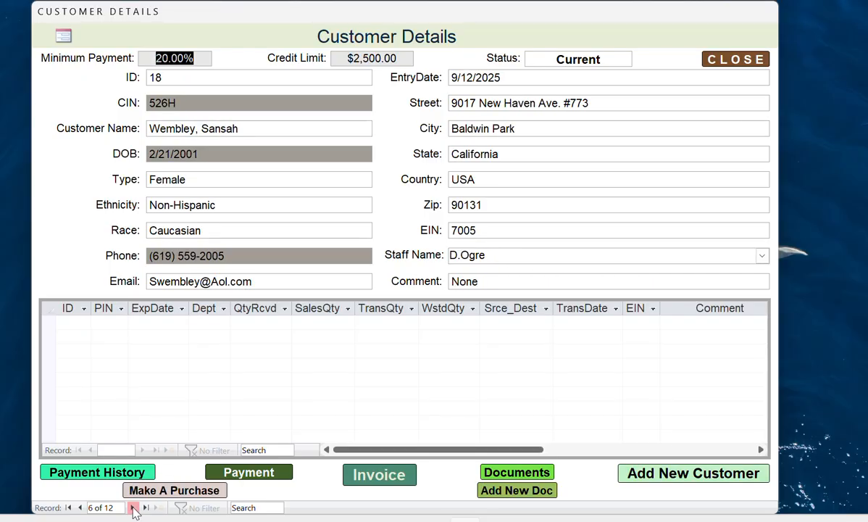
click(133, 508)
click(133, 509)
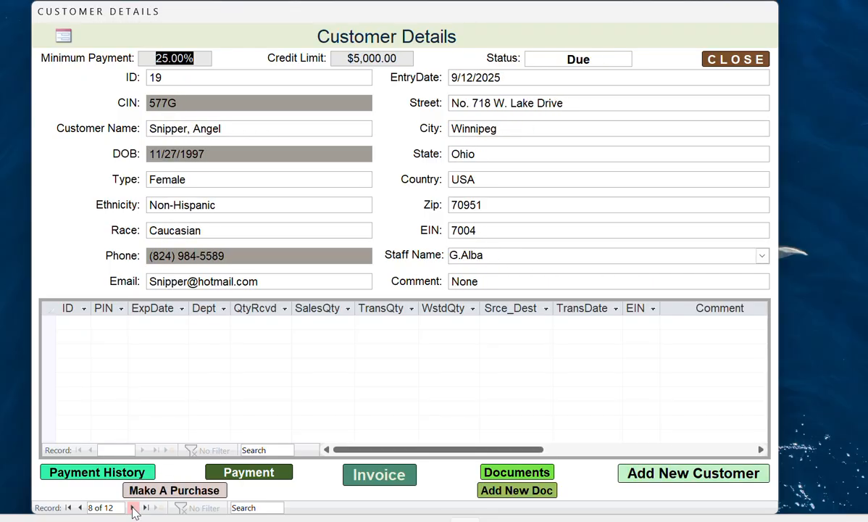
click(134, 508)
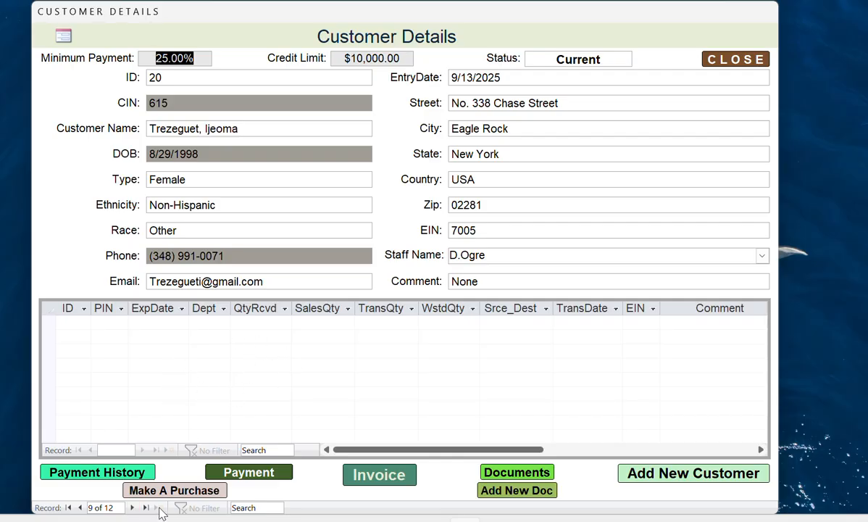
click(132, 508)
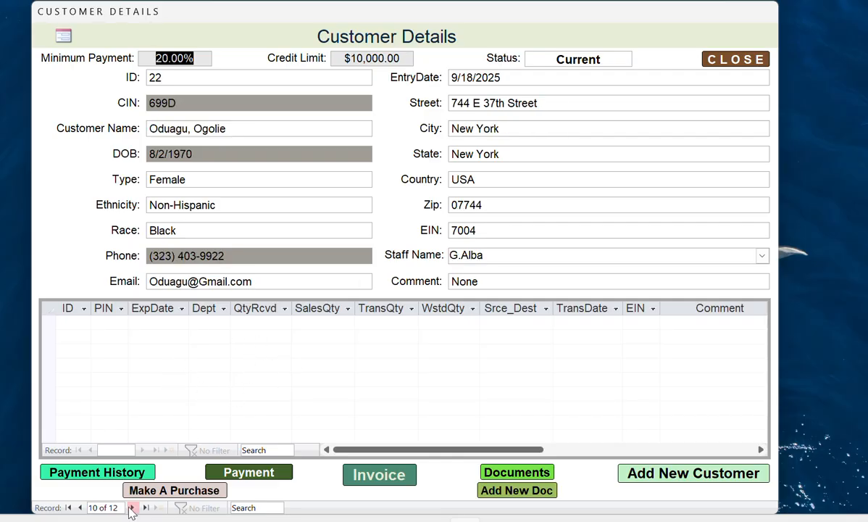
click(132, 508)
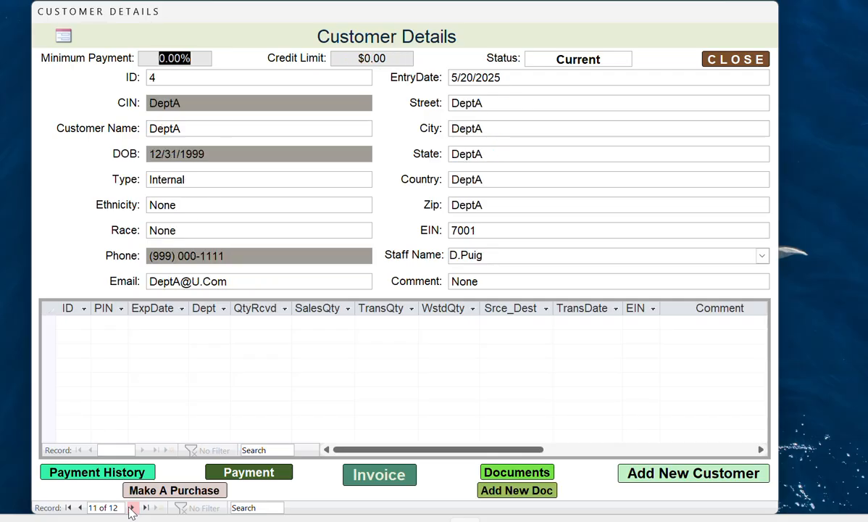
click(132, 508)
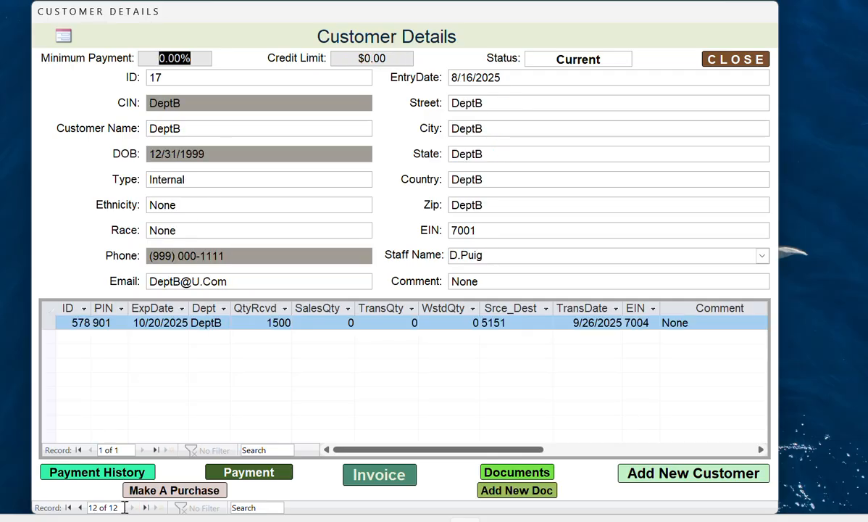
- Search 'alls' to find Allstar Shipping Services and start a purchase of PIN 901
click(235, 509)
text(alls)
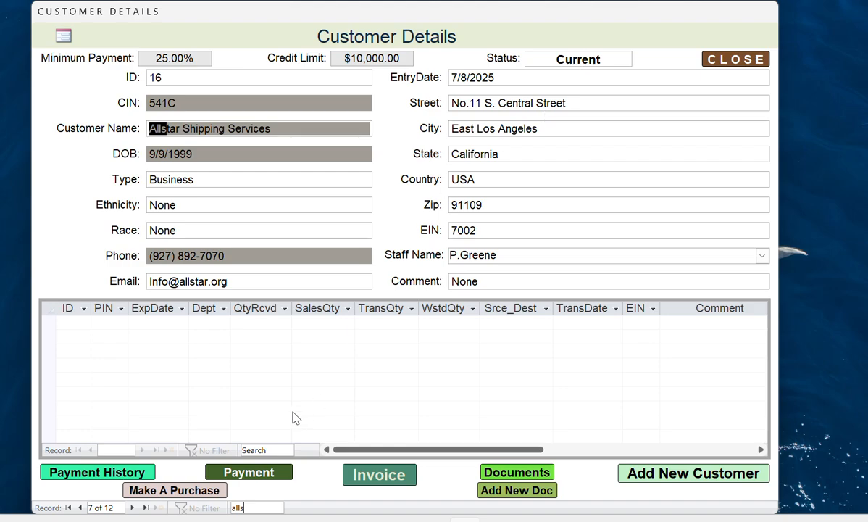
click(178, 493)
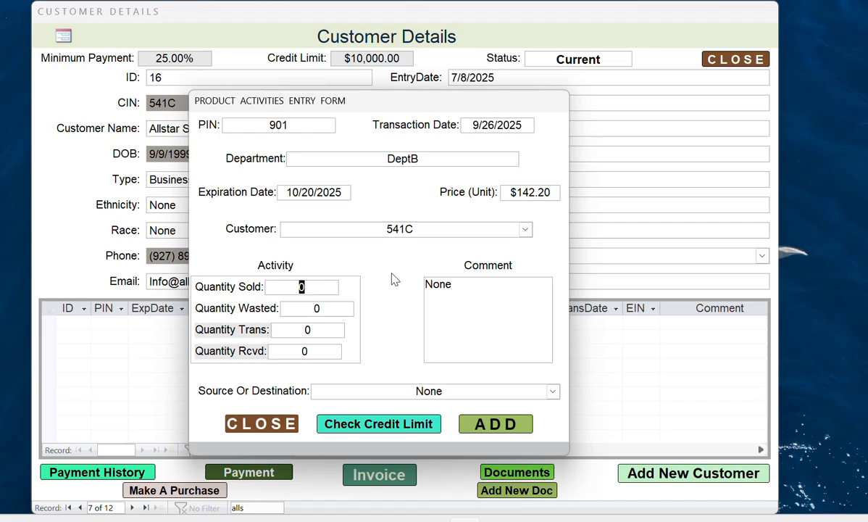
- Enter 1000 units sold and run the credit check, which exceeds the limit by $131,260.00
text(1000)
click(373, 422)
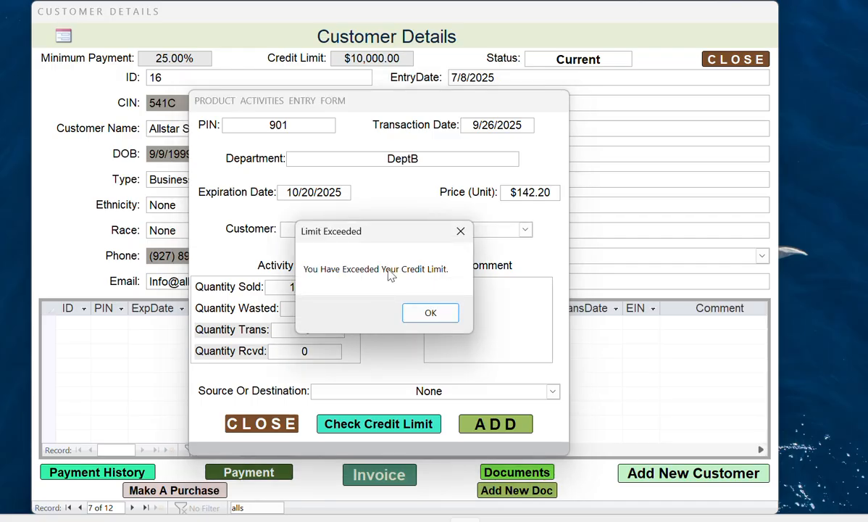
click(432, 316)
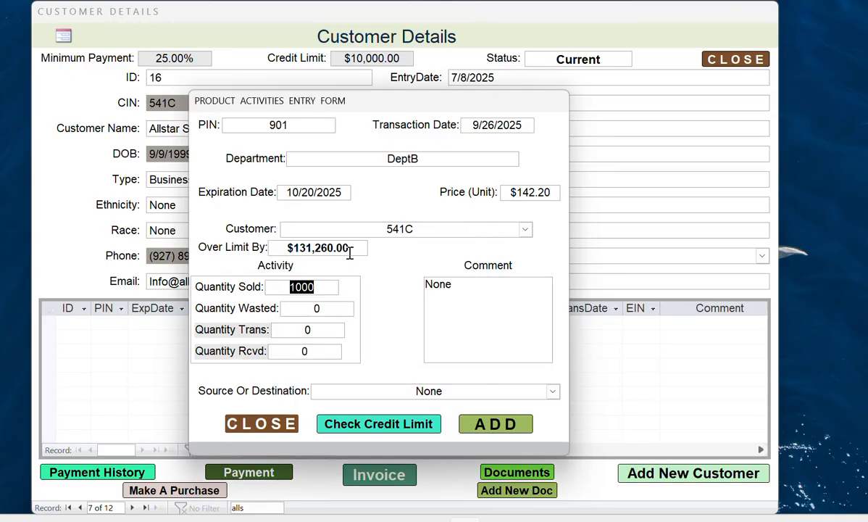
- Try 95 and then 85 units sold; both exceed the credit limit
click(317, 287)
drag(312, 288, 274, 287)
text(95)
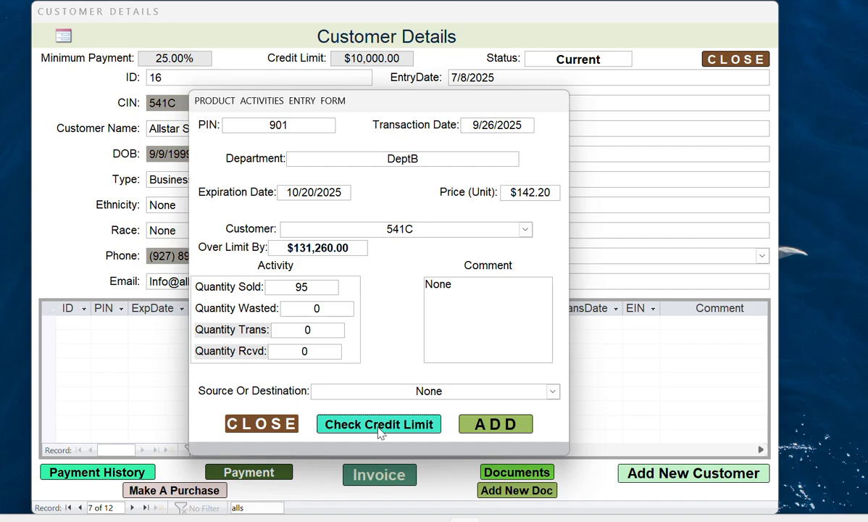
click(379, 428)
click(423, 312)
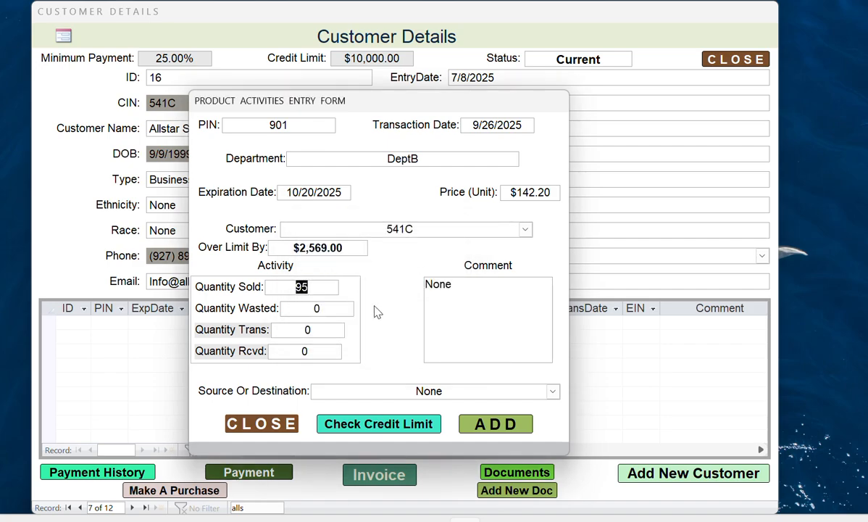
click(303, 288)
drag(303, 287, 299, 288)
text(8)
click(396, 427)
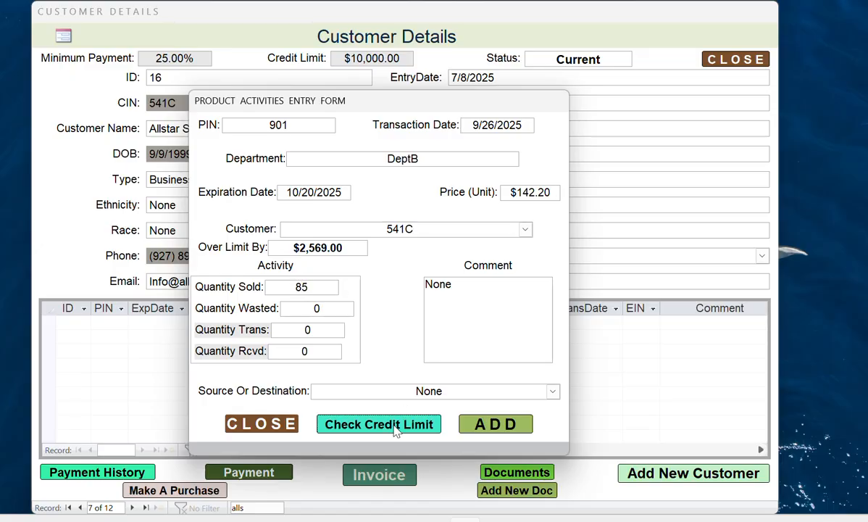
click(406, 314)
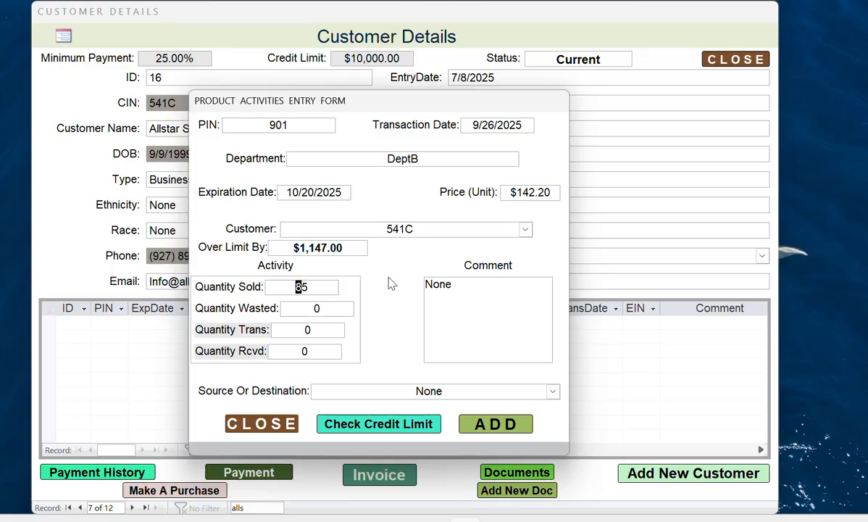
- Try 60, 65 and 68 units sold; each is approved by the credit check
drag(312, 288, 301, 287)
text(60)
click(394, 422)
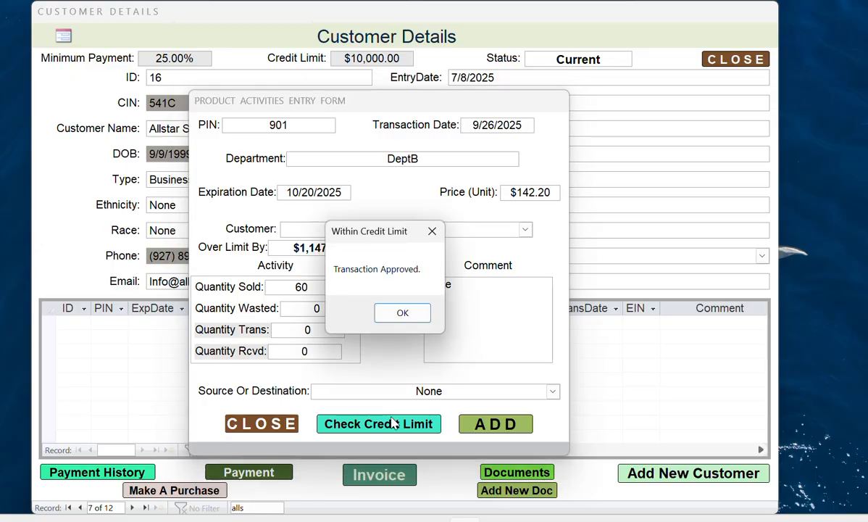
click(397, 315)
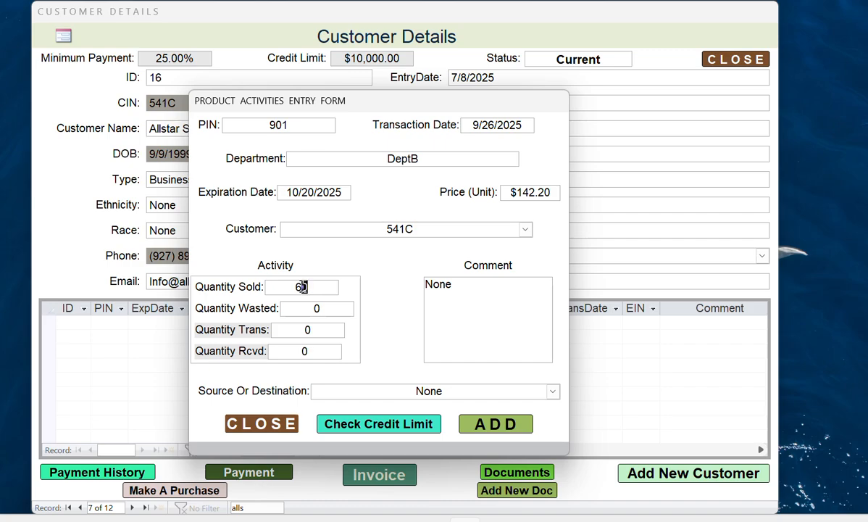
click(303, 287)
key(BackSpace)
text(5)
click(410, 424)
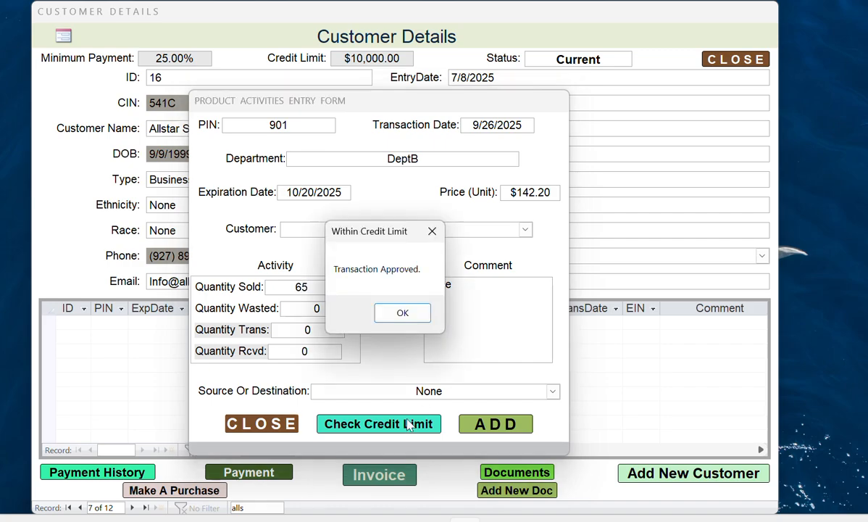
click(398, 314)
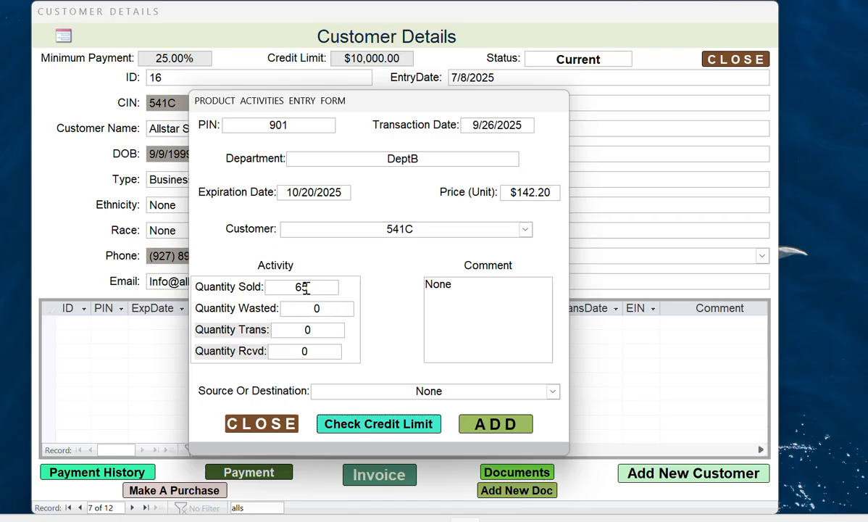
drag(303, 287, 326, 290)
text(8)
click(406, 428)
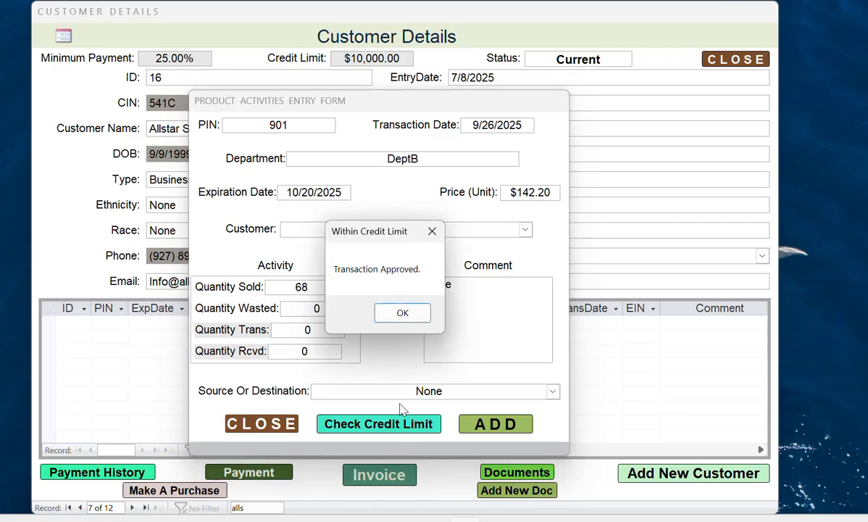
click(400, 313)
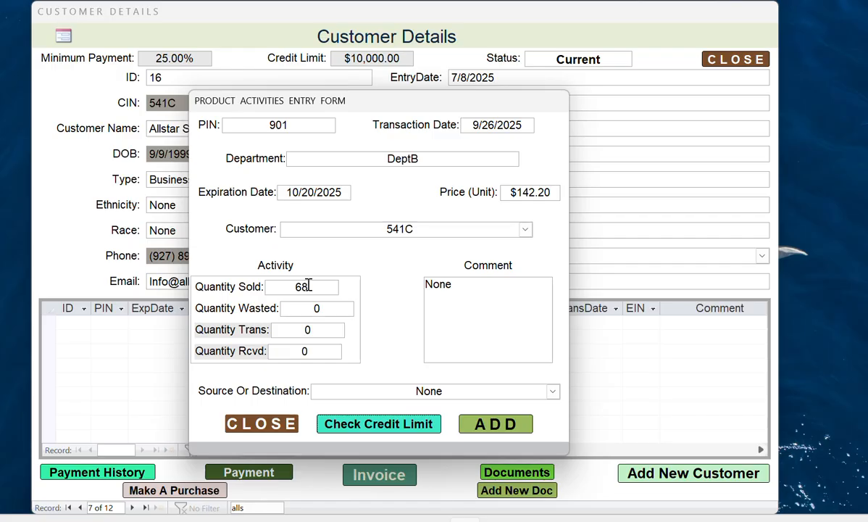
- Set Quantity Sold to 70 and confirm it is approved within the credit limit
drag(308, 286, 296, 287)
key(BackSpace)
text(70)
click(382, 421)
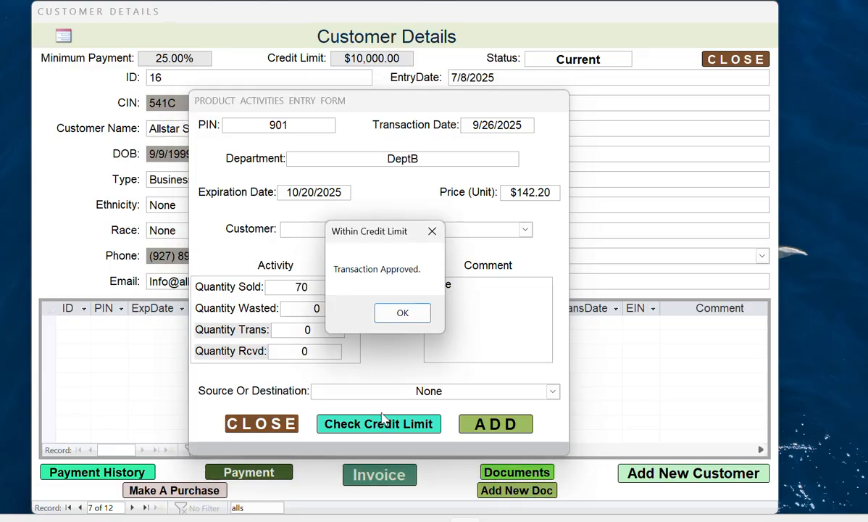
click(394, 314)
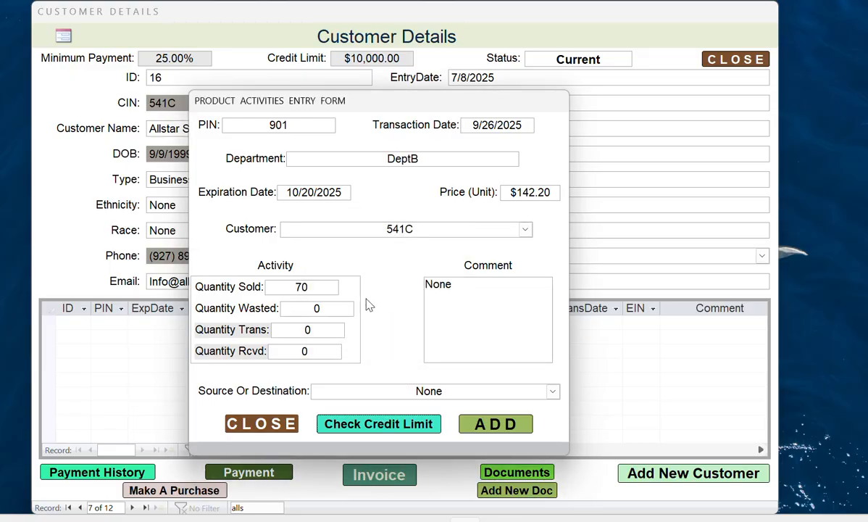
- Add the 70-unit sale and choose N/A as the Customer Payment method
click(501, 426)
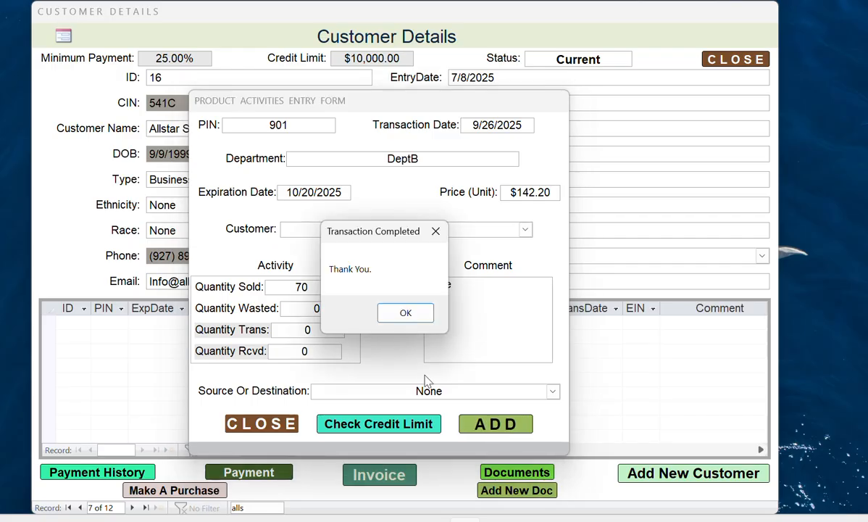
click(396, 316)
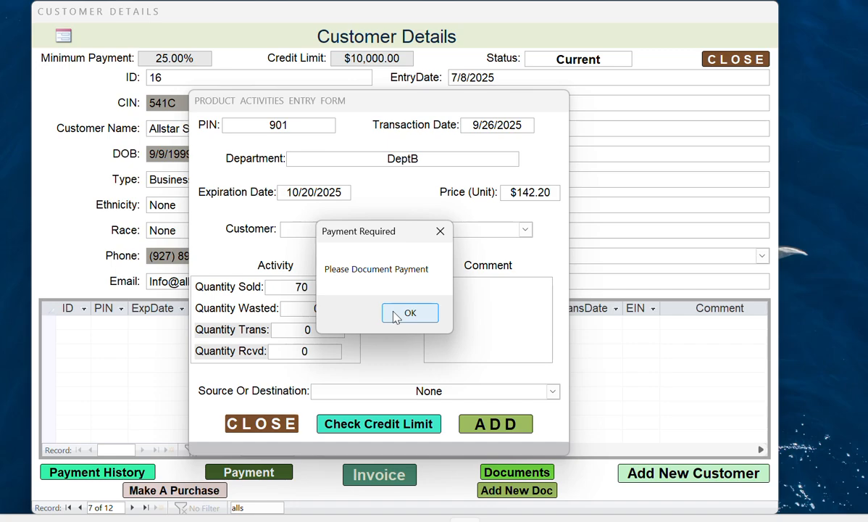
click(409, 314)
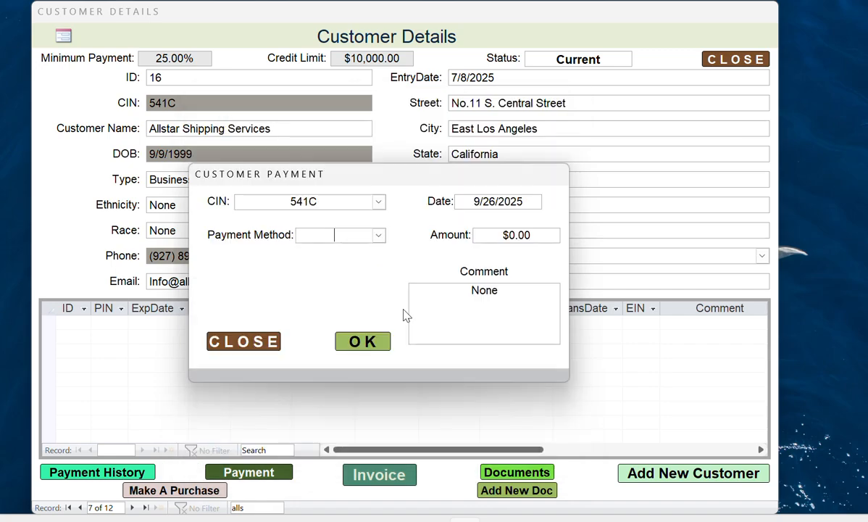
click(379, 237)
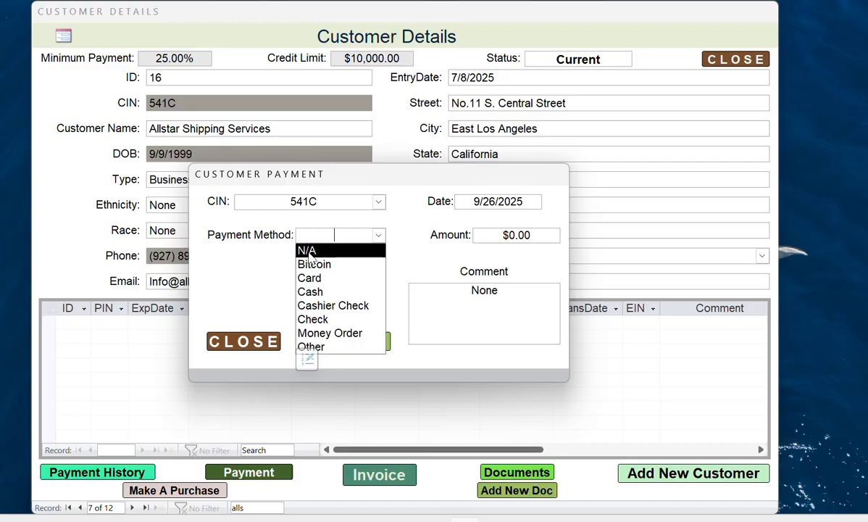
click(310, 251)
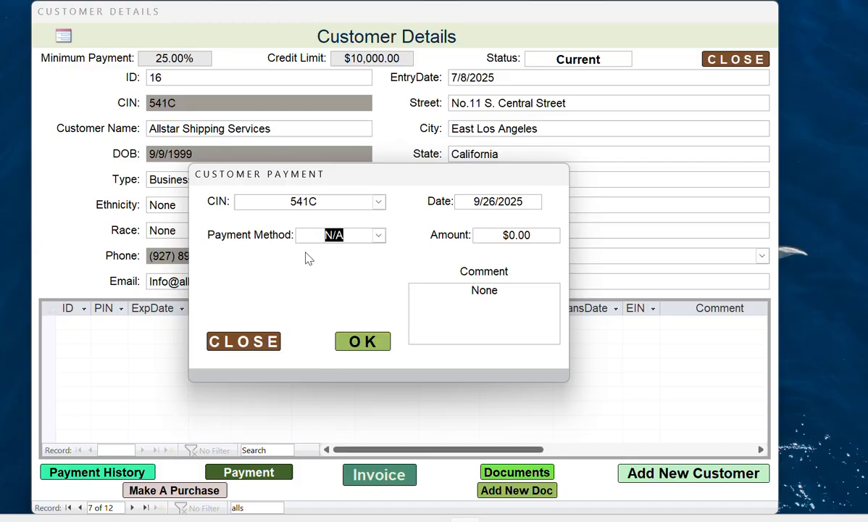
click(378, 235)
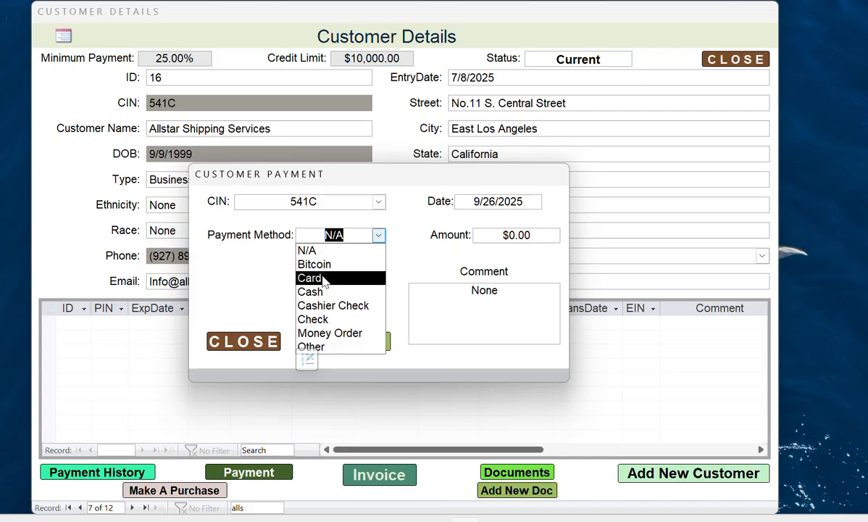
click(307, 360)
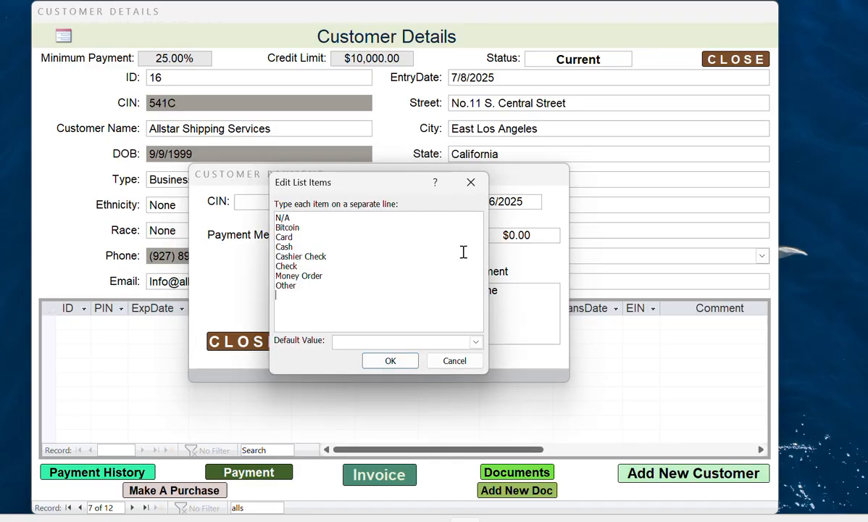
text(Wire Transfer)
click(400, 360)
click(379, 235)
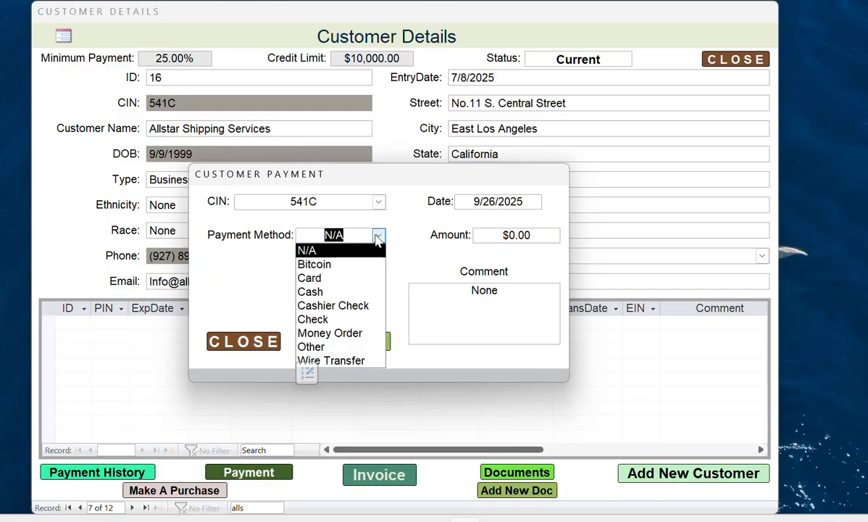
click(306, 375)
drag(327, 296, 277, 295)
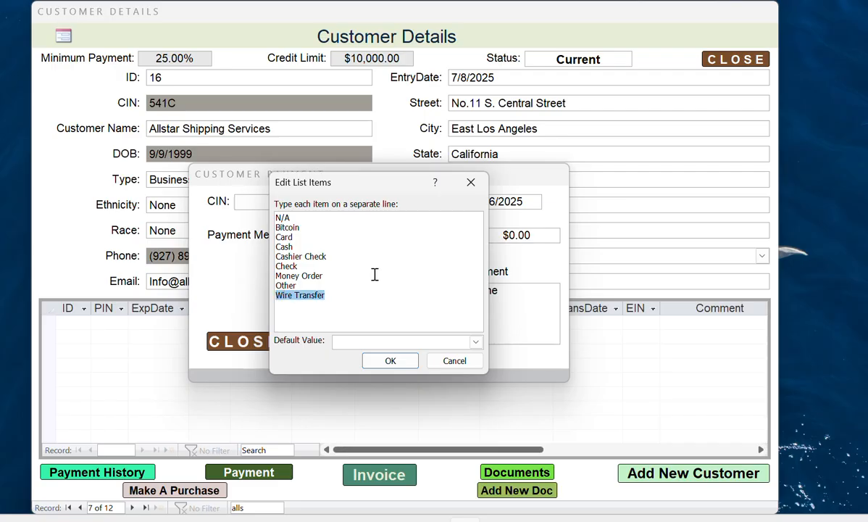
key(Delete)
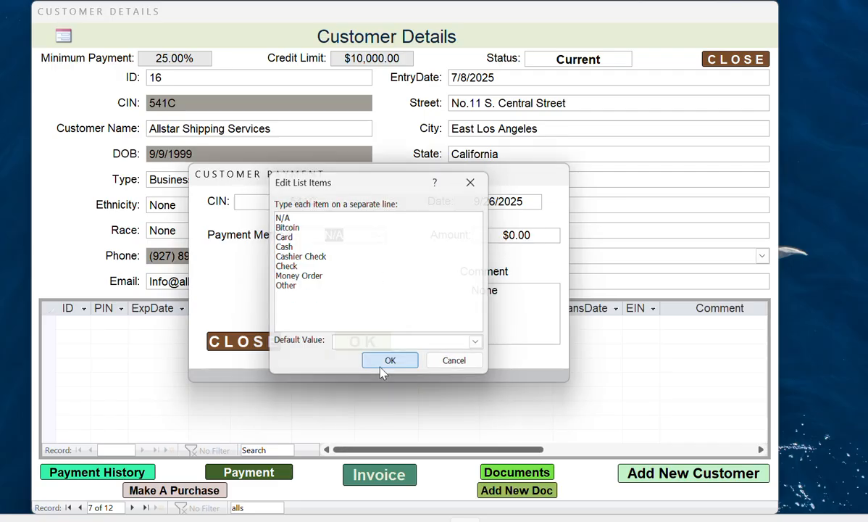
click(384, 362)
click(378, 236)
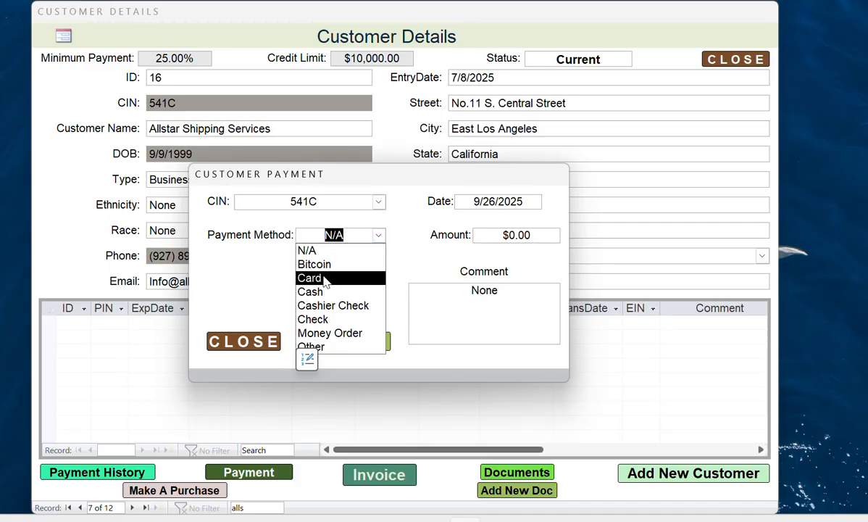
- Submit the $0.00 N/A payment for customer 541C and close the Customer Payment form
click(424, 263)
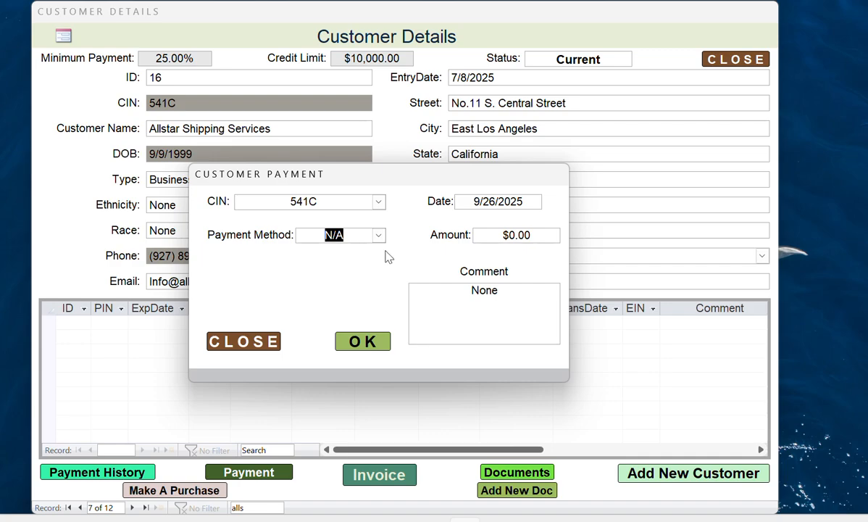
click(355, 346)
click(392, 317)
click(254, 341)
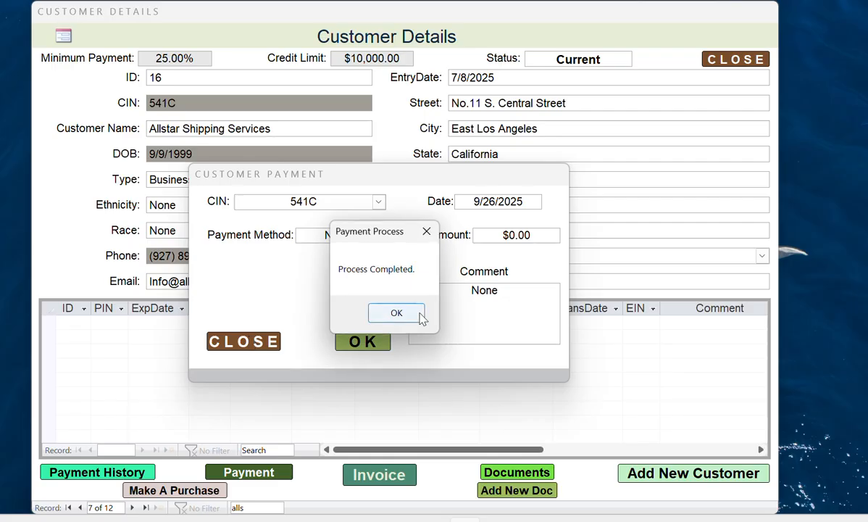
click(420, 317)
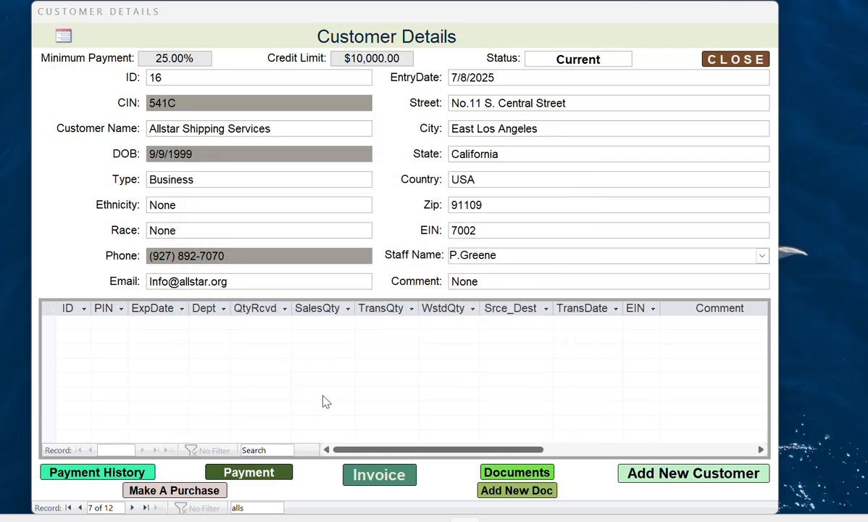
- Close Customer Details, re-search PIN 901 showing 1430 in stock, and open customer 101A's records
click(735, 61)
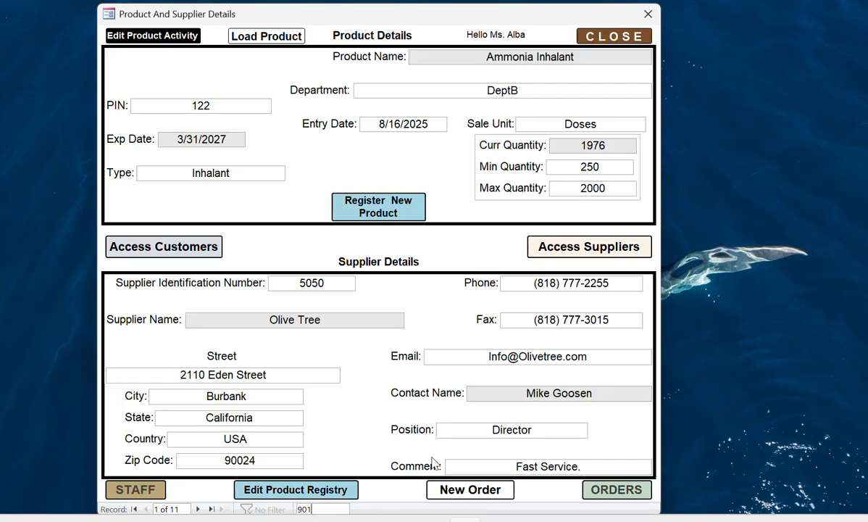
key(BackSpace)
text(1)
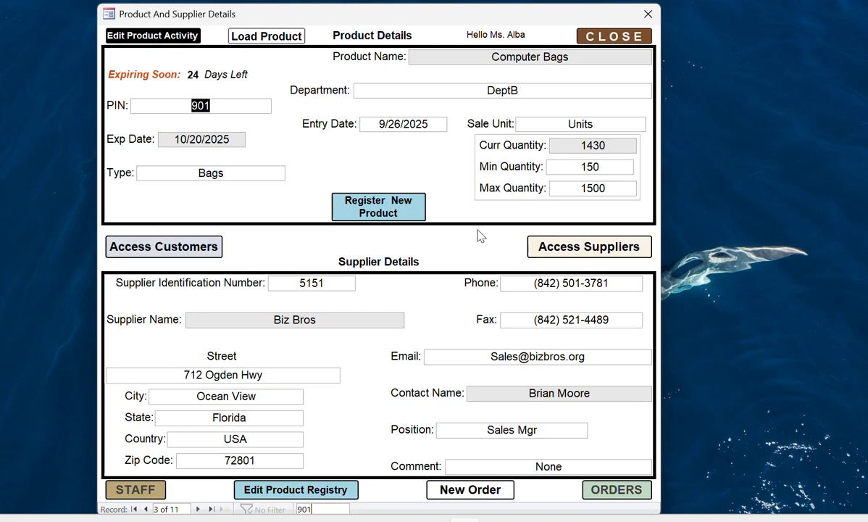
click(172, 248)
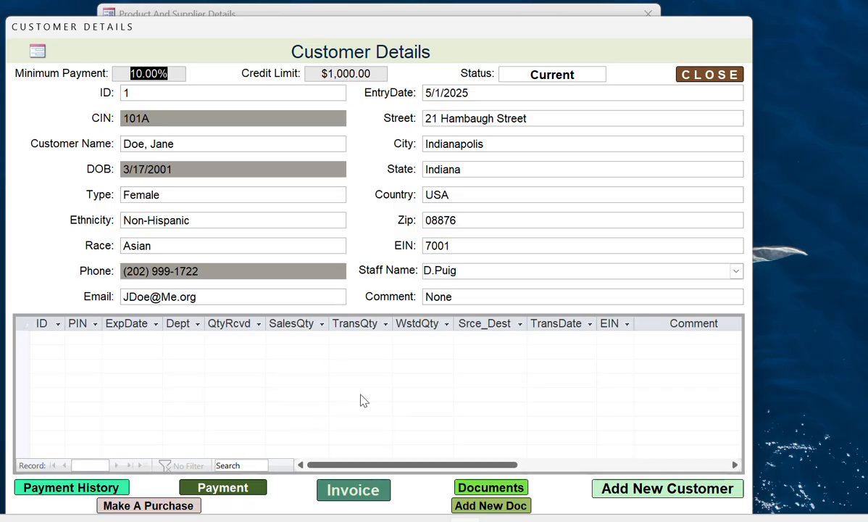
- Add a credit-approved purchase of 4 Computer Bags for customer 101A
click(167, 506)
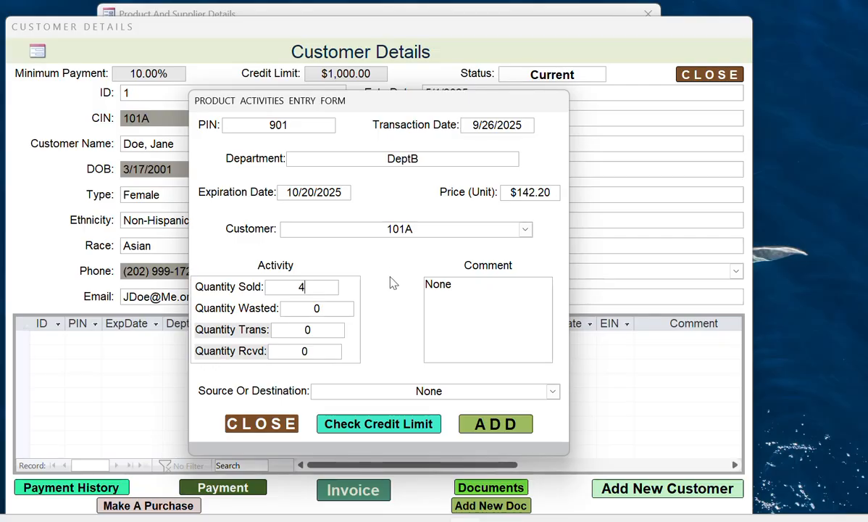
click(396, 424)
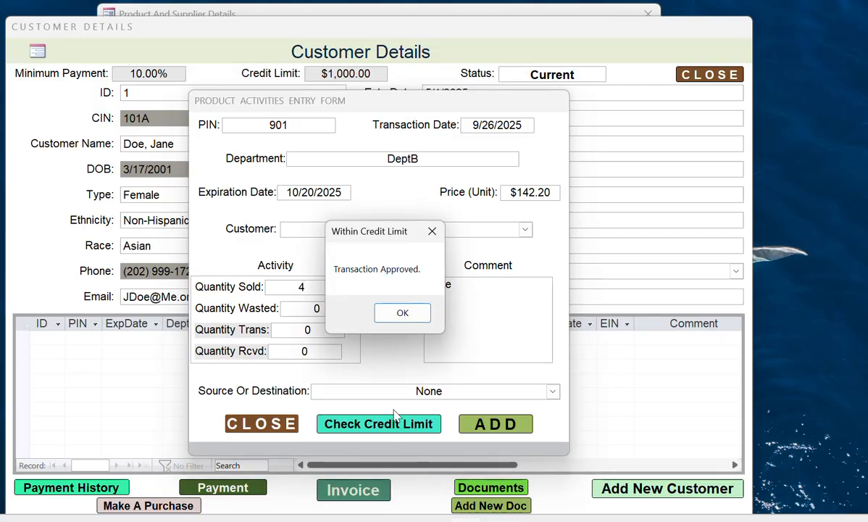
click(395, 314)
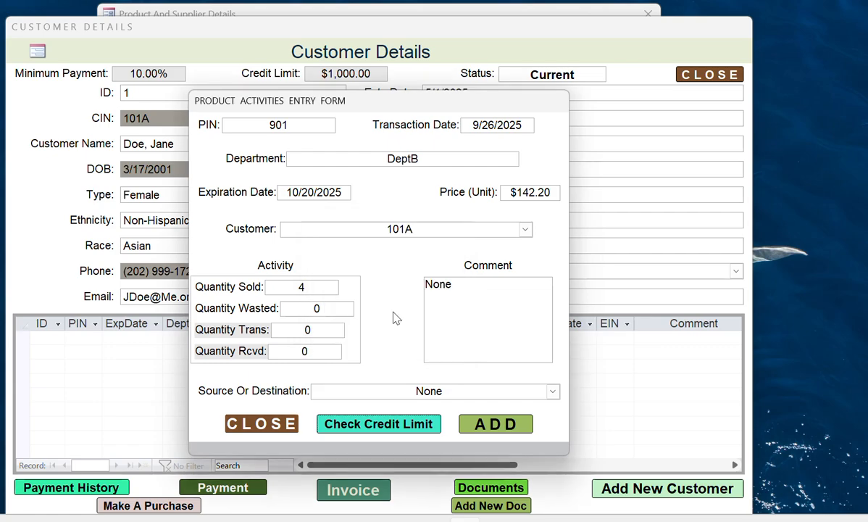
click(493, 424)
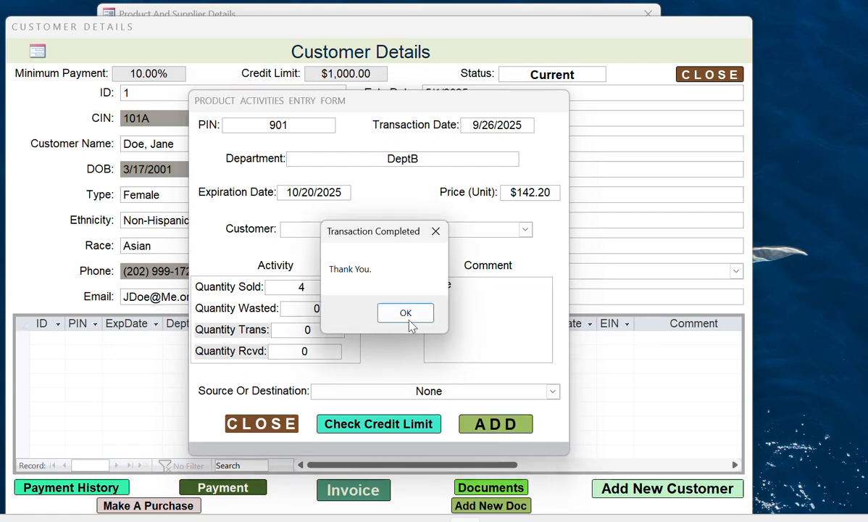
click(398, 312)
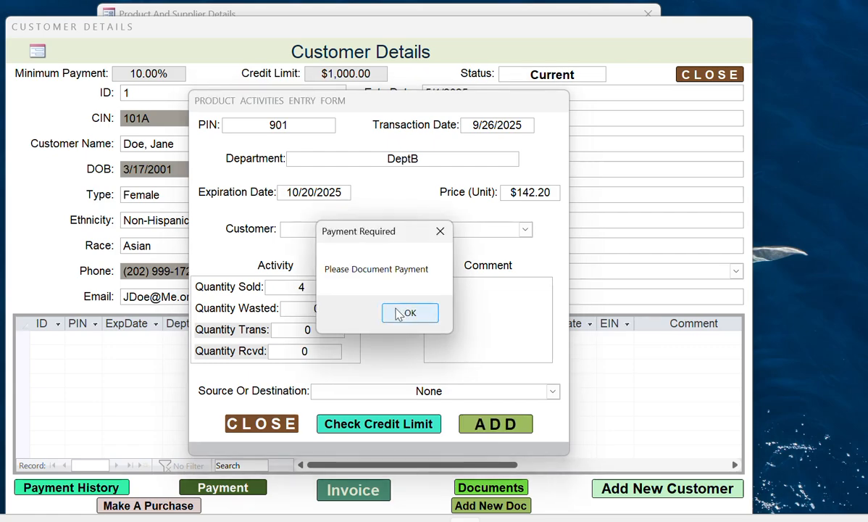
click(398, 314)
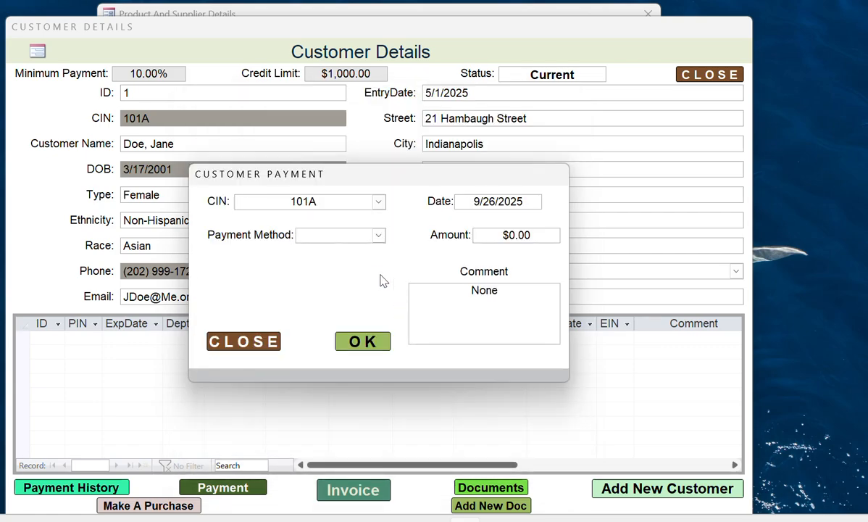
- Submit a $0.00 payment with method N/A and close the Customer Payment form
click(379, 236)
click(339, 250)
click(349, 341)
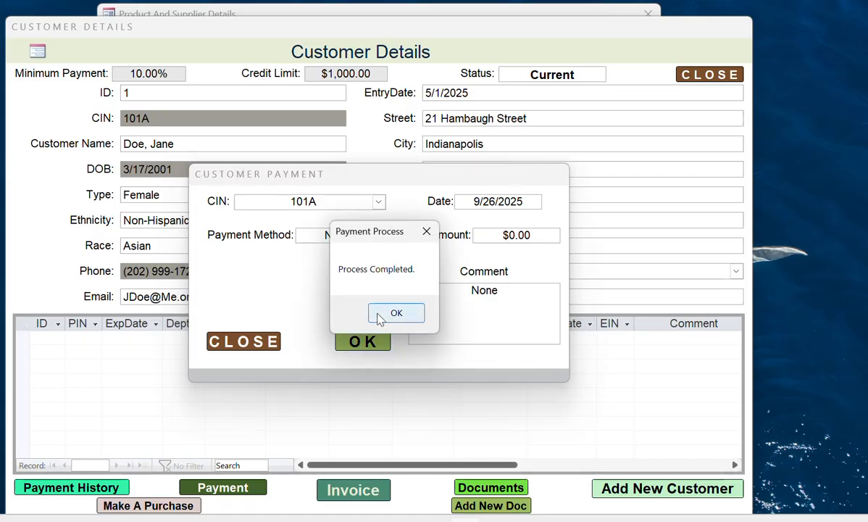
click(382, 314)
click(245, 341)
click(395, 313)
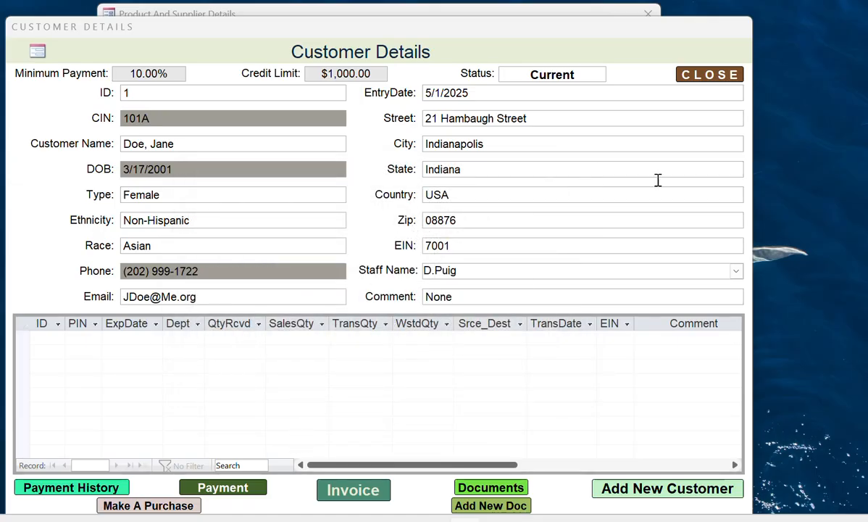
- Review the customer records, then re-search PIN 901 to show Computer Bags at 1426 in stock
click(700, 77)
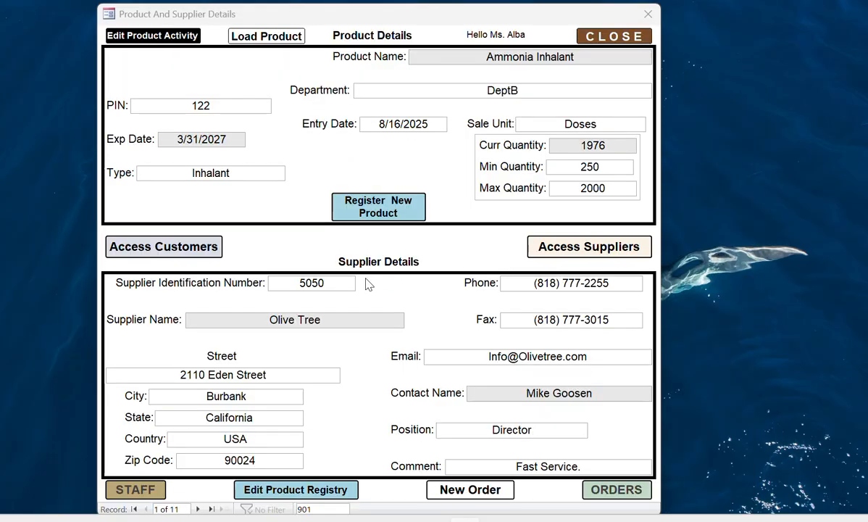
click(198, 242)
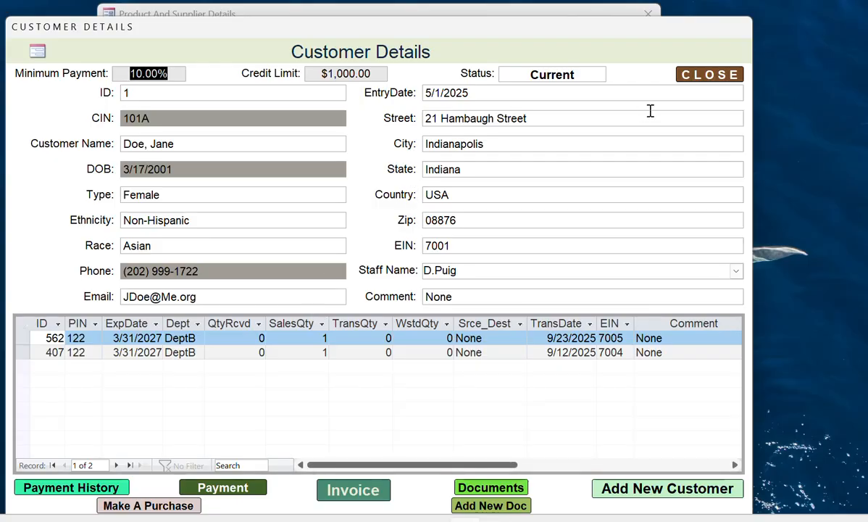
click(689, 77)
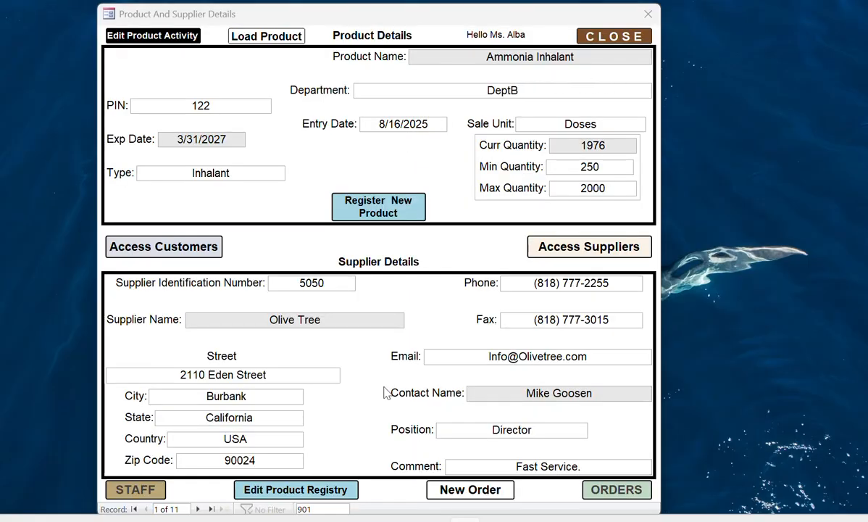
key(BackSpace)
text(1)
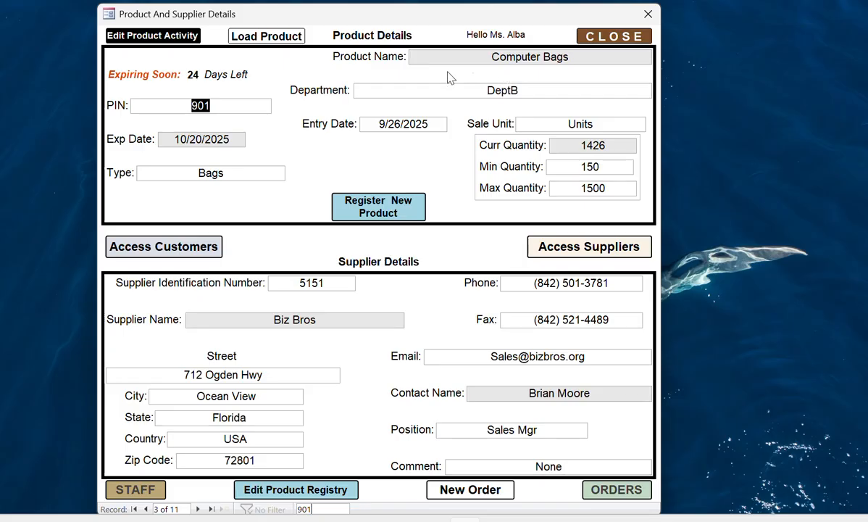
- Preview the load-stock form, then browse the product registry and search it for 901
click(263, 39)
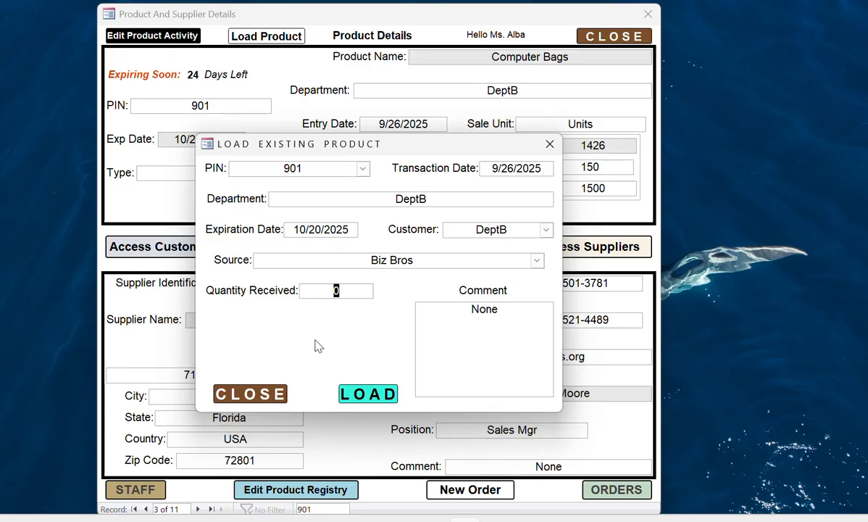
click(263, 398)
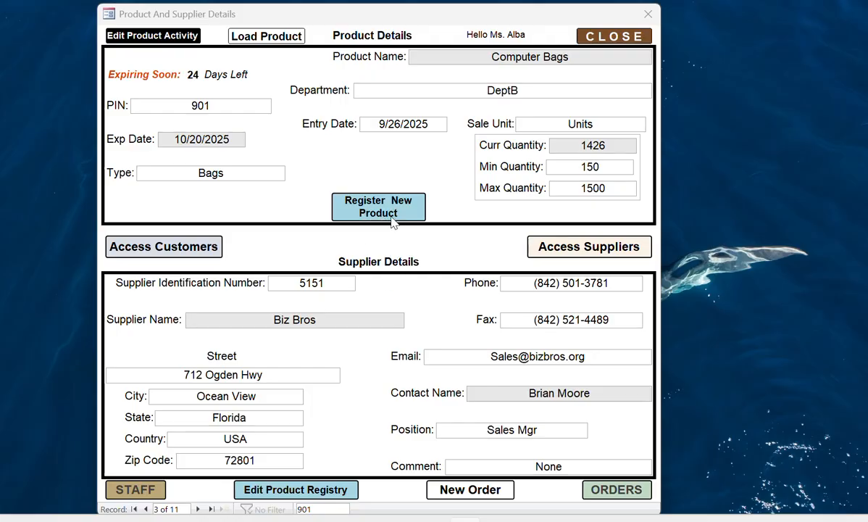
click(285, 493)
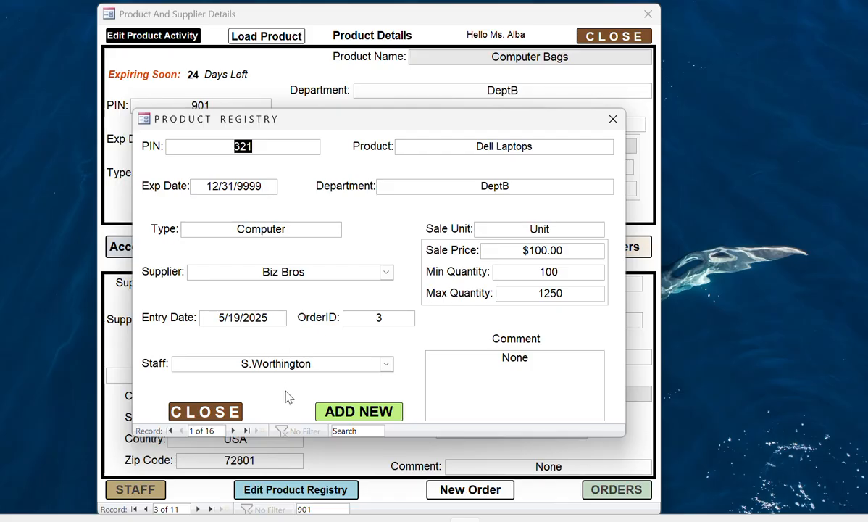
click(234, 431)
click(234, 432)
click(234, 431)
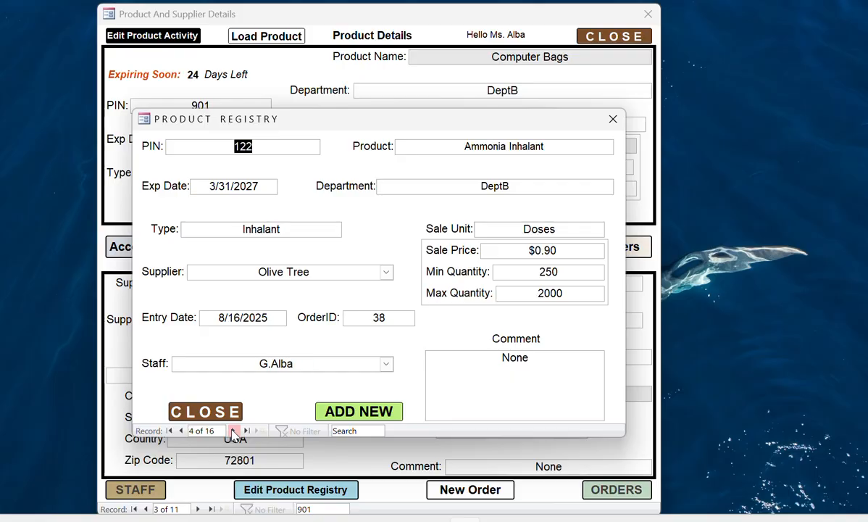
click(234, 431)
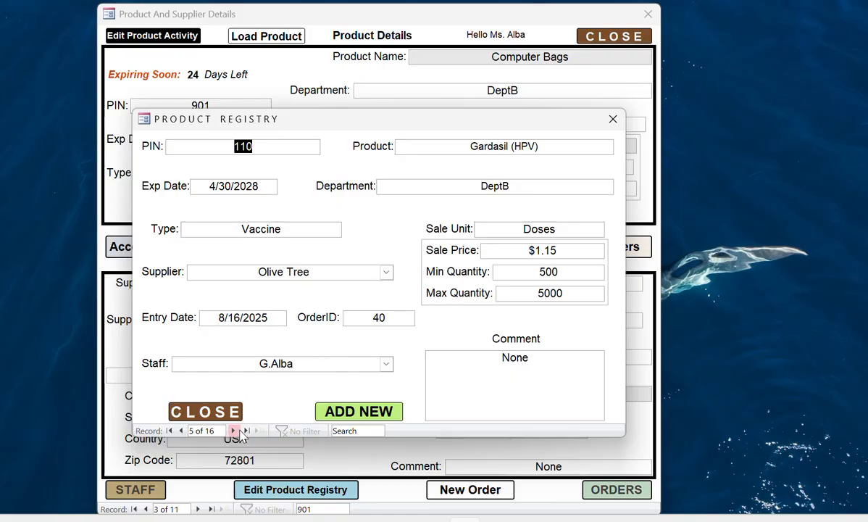
click(335, 431)
text(901)
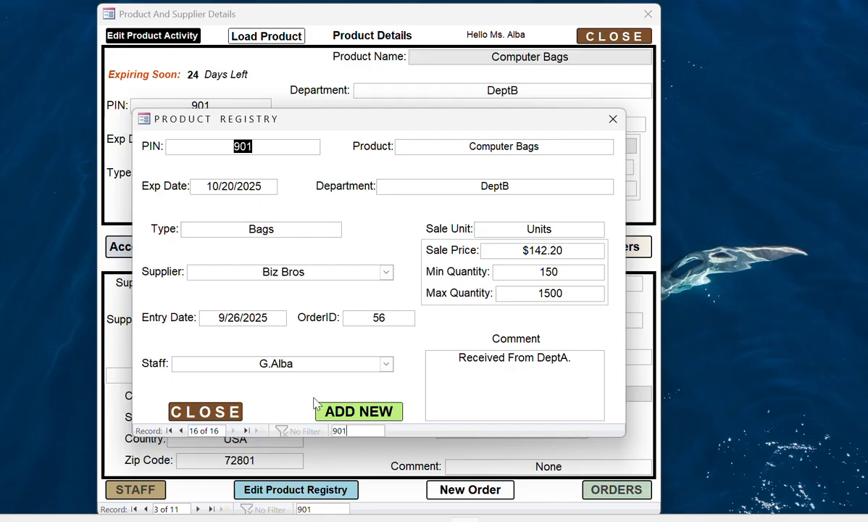
click(208, 415)
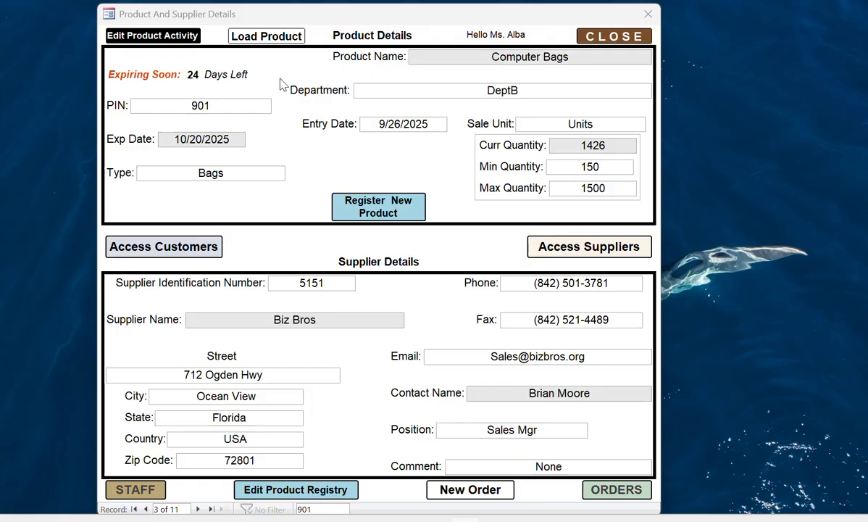
- Browse the Computer Bags activity log back to the 70-unit Allstar Shipping Services sale
click(179, 40)
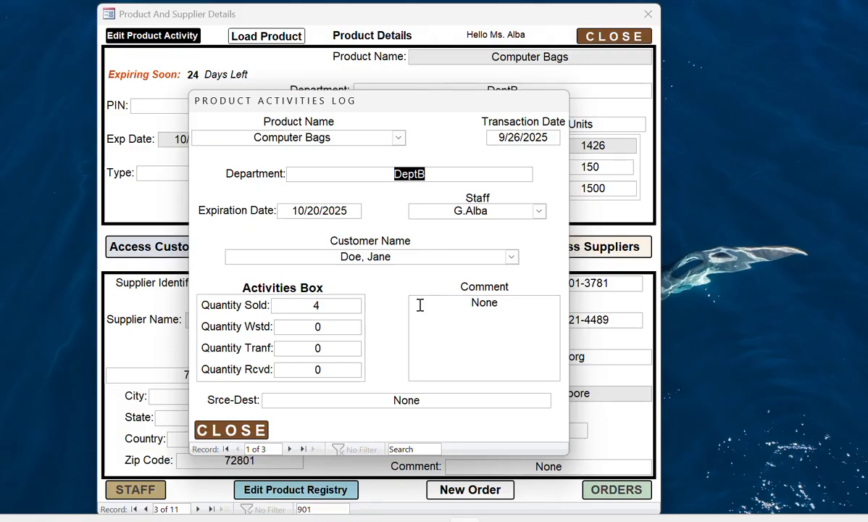
click(290, 449)
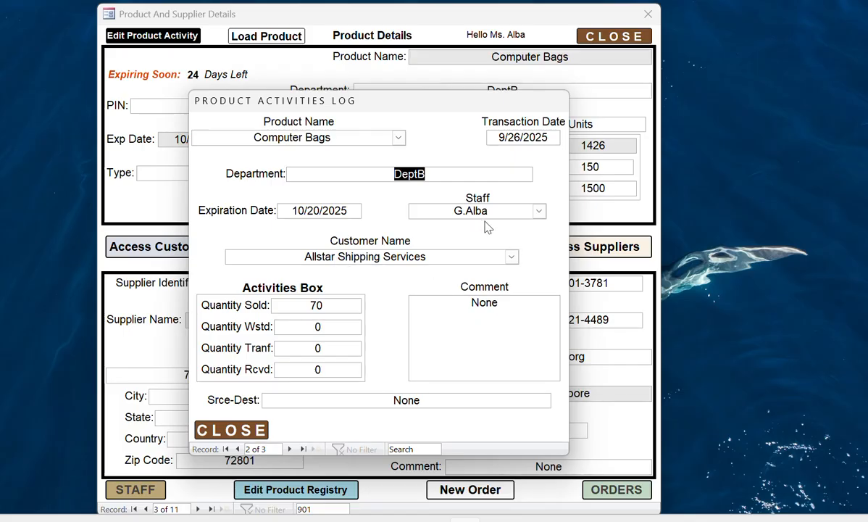
click(290, 450)
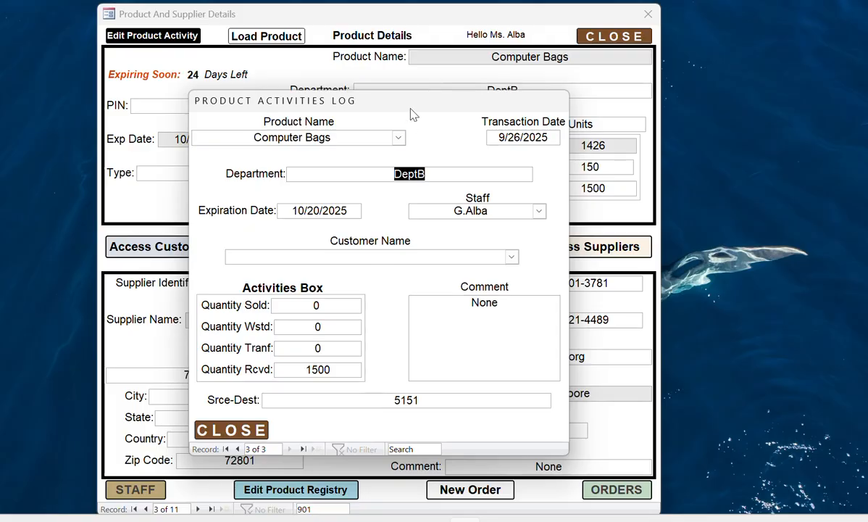
drag(416, 106, 595, 68)
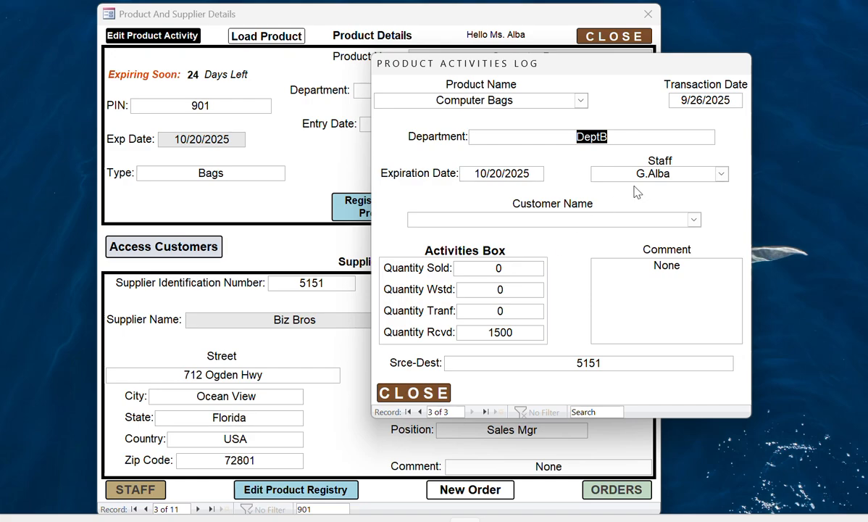
drag(596, 66, 416, 102)
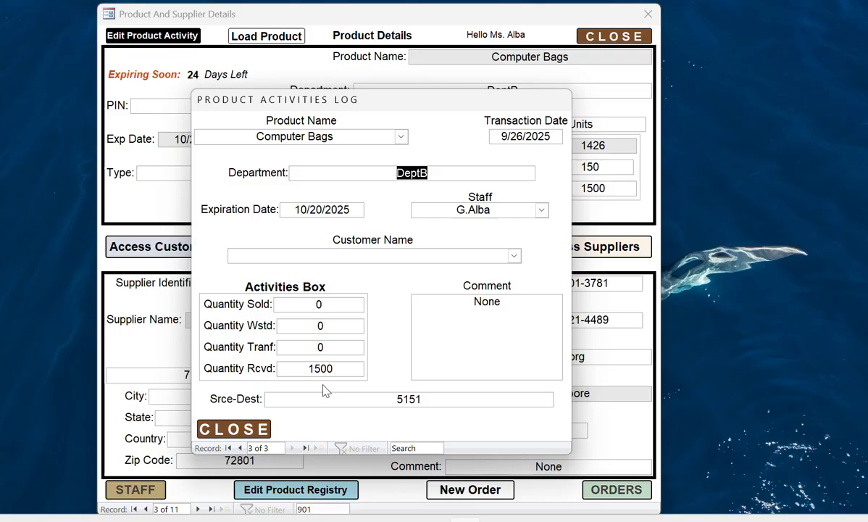
click(241, 449)
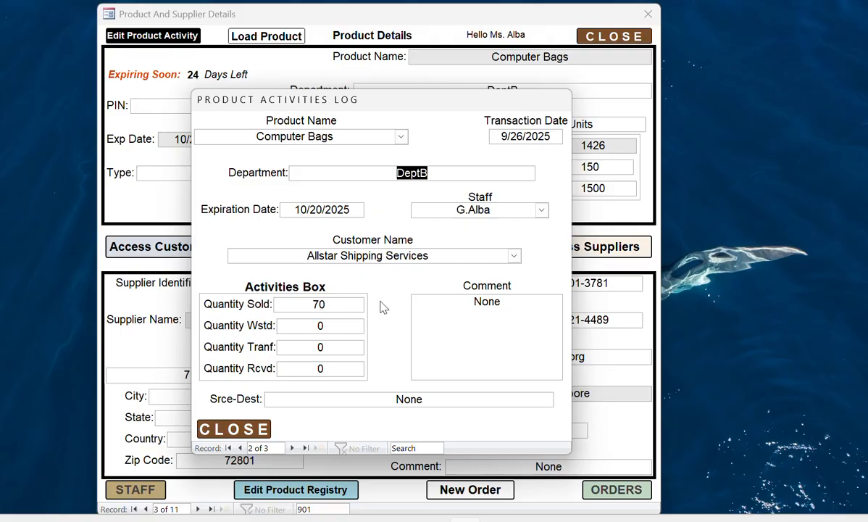
- Change the Allstar Shipping Services sale's Quantity Sold from 70 to 50 and close the log
drag(430, 102, 377, 102)
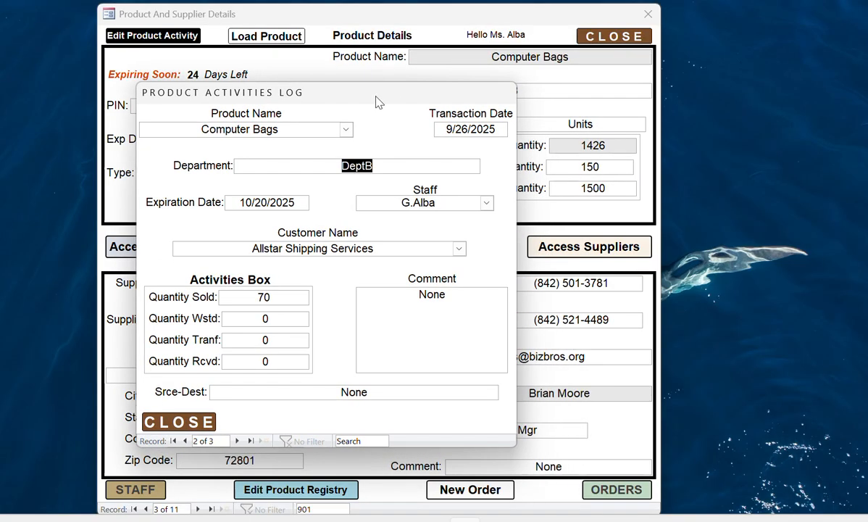
click(262, 298)
text(7)
click(263, 299)
key(BackSpace)
text(5)
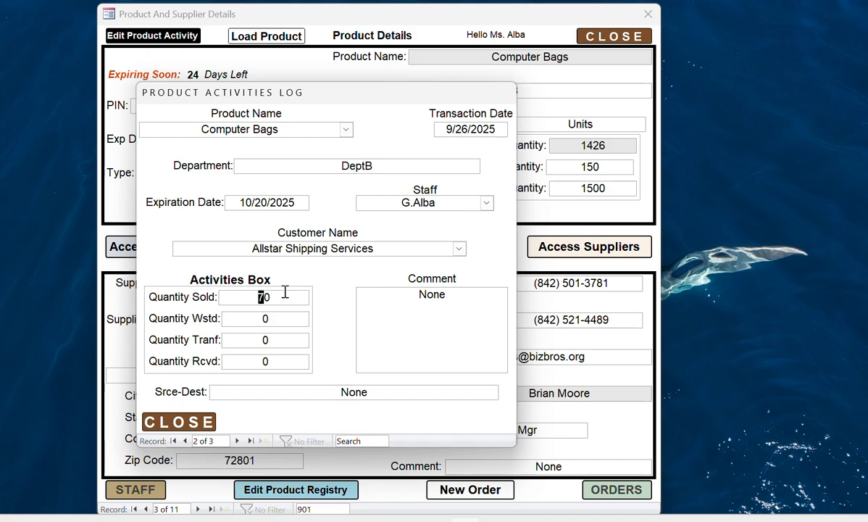
click(181, 421)
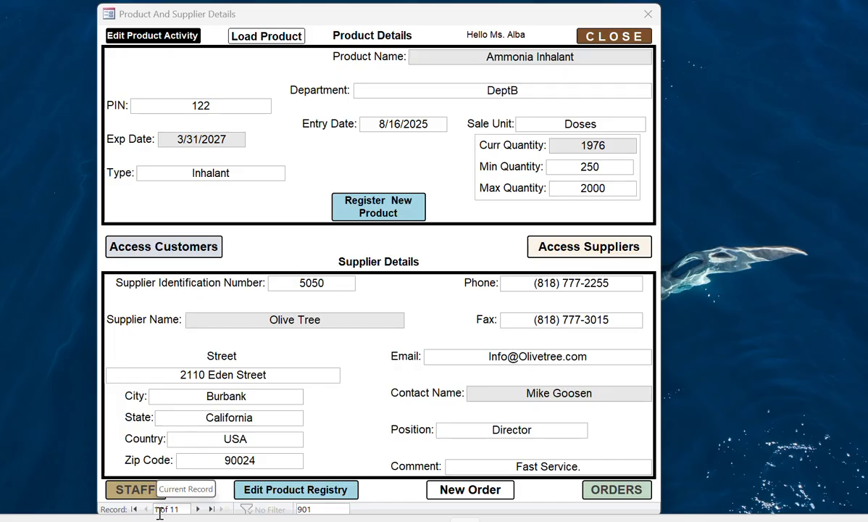
- Search the product records for 901 again to show Computer Bags at 1446
click(314, 510)
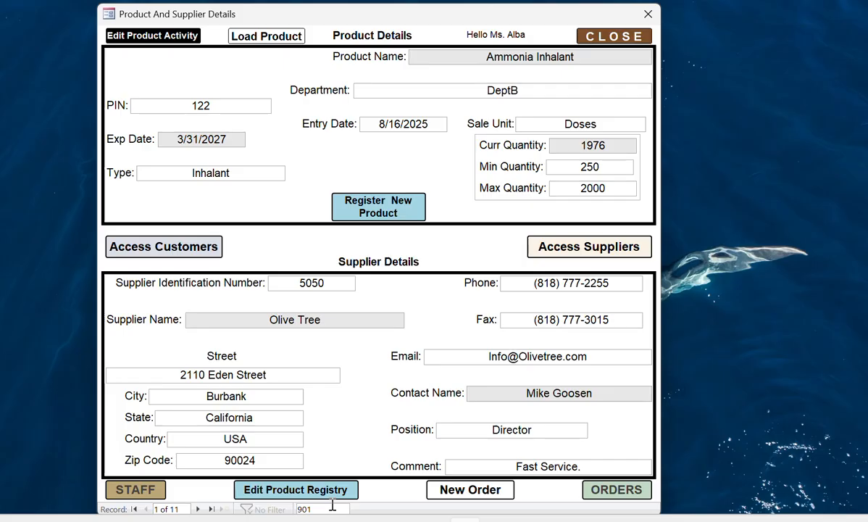
key(BackSpace)
text(1)
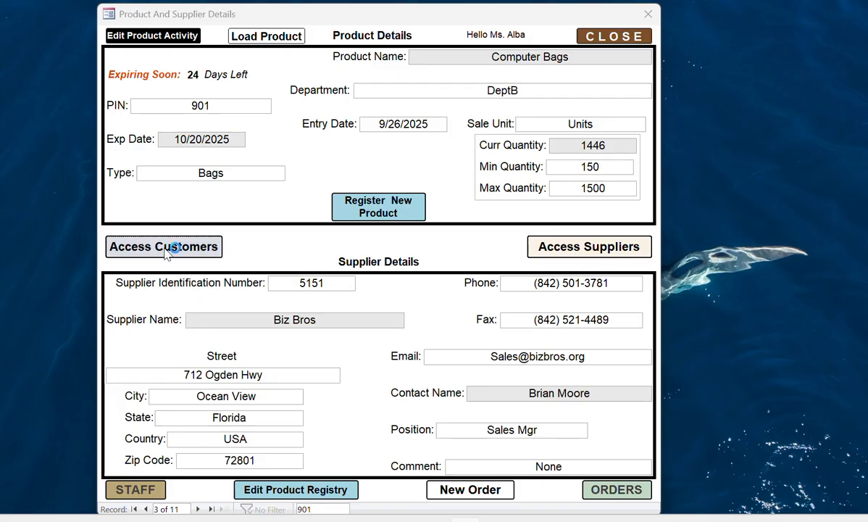
- Go to customer 8 of 12 (status Due) in Customer Details and attempt a purchase
click(181, 247)
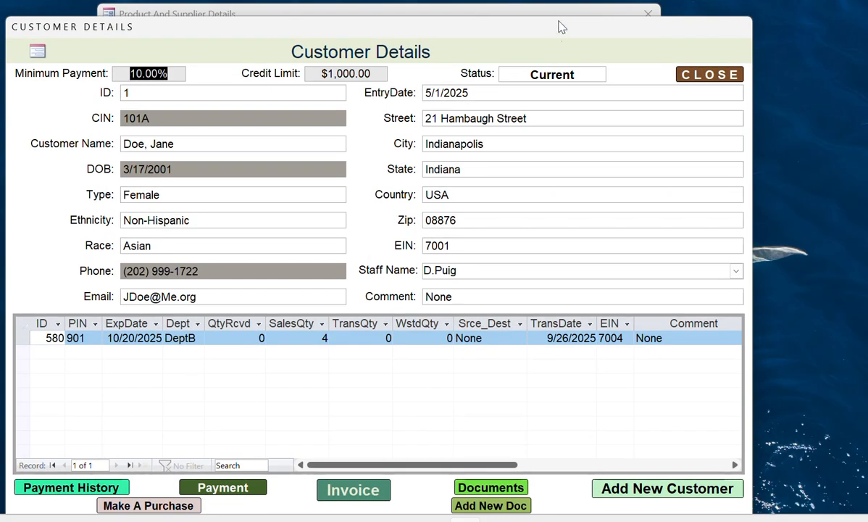
drag(560, 26, 574, 14)
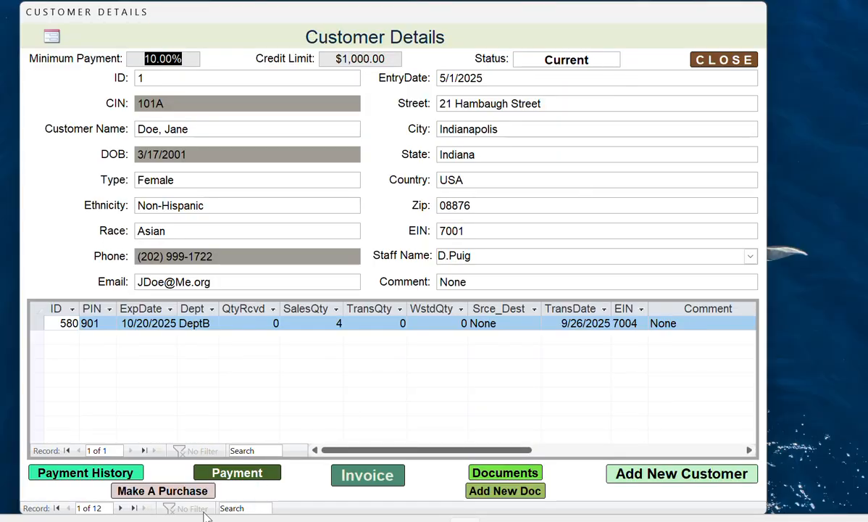
click(120, 508)
click(120, 508)
click(120, 508)
click(121, 508)
click(121, 508)
click(122, 509)
click(121, 508)
click(121, 508)
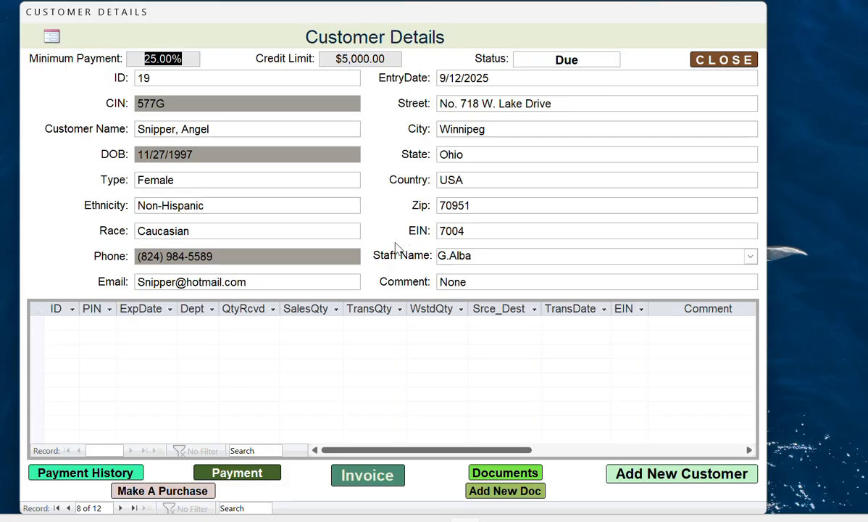
click(168, 491)
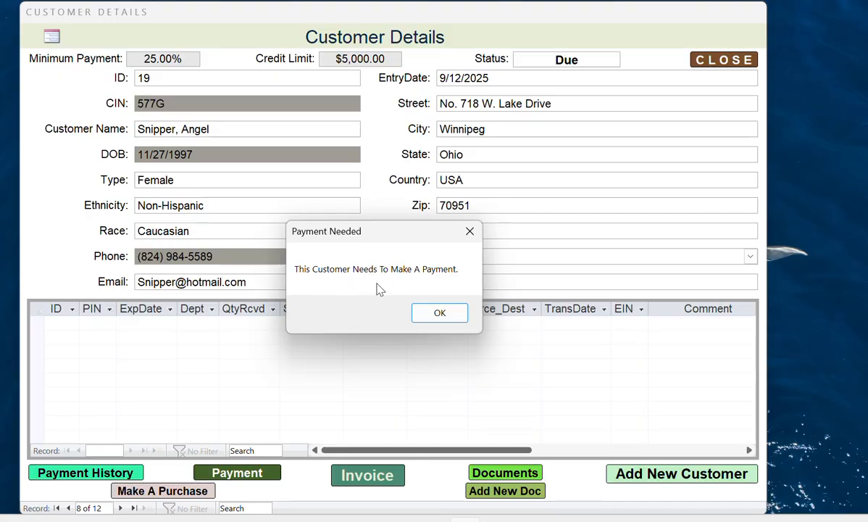
- Dismiss the Payment Needed warning and close the purchase entry form without adding a sale
click(438, 311)
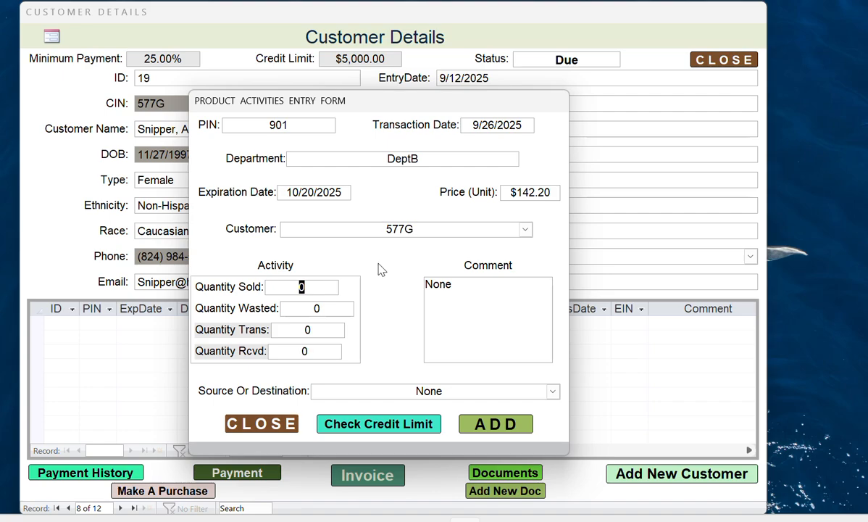
click(253, 426)
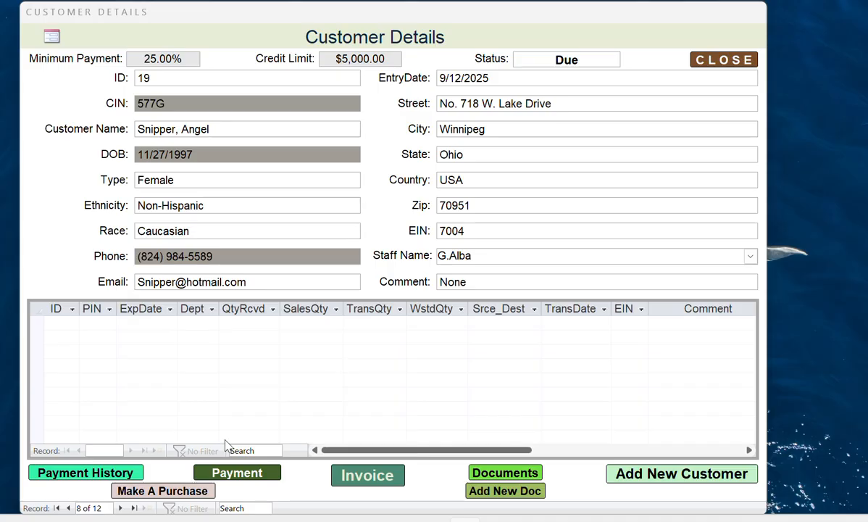
- Add an $80.00 Card payment for this customer, then revisit the record to confirm status Current
click(237, 475)
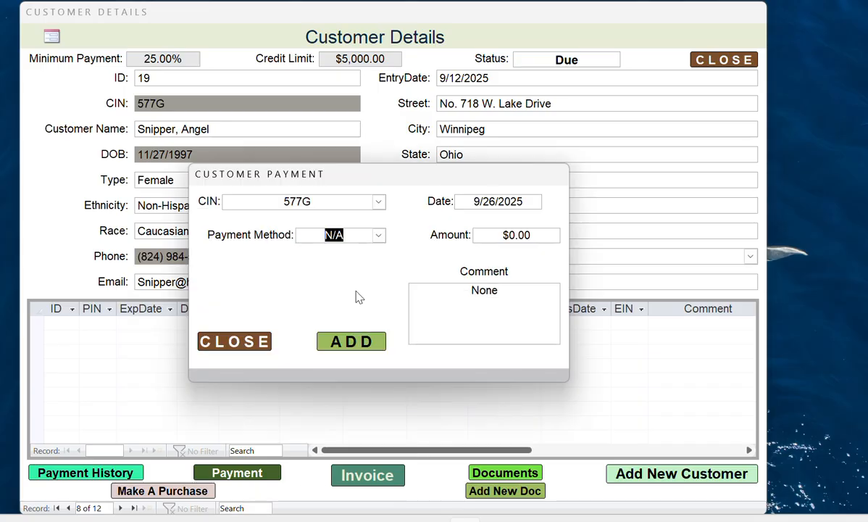
click(378, 235)
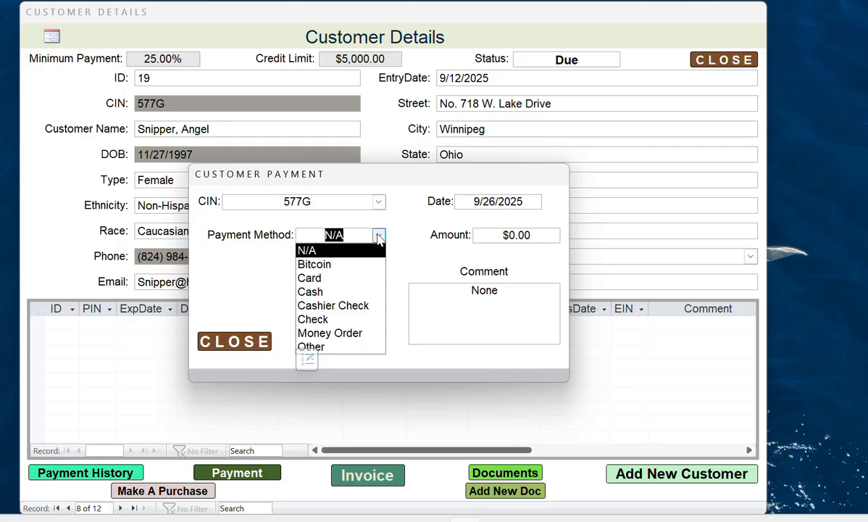
click(330, 279)
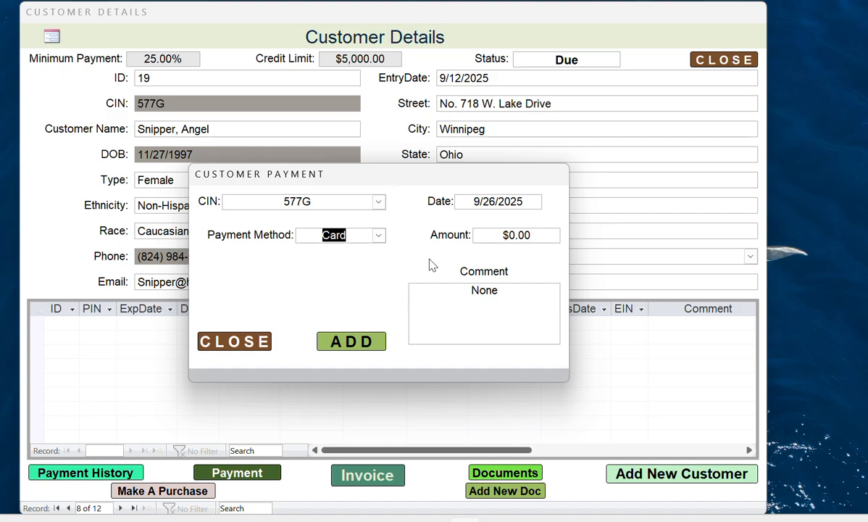
click(511, 237)
text(8)
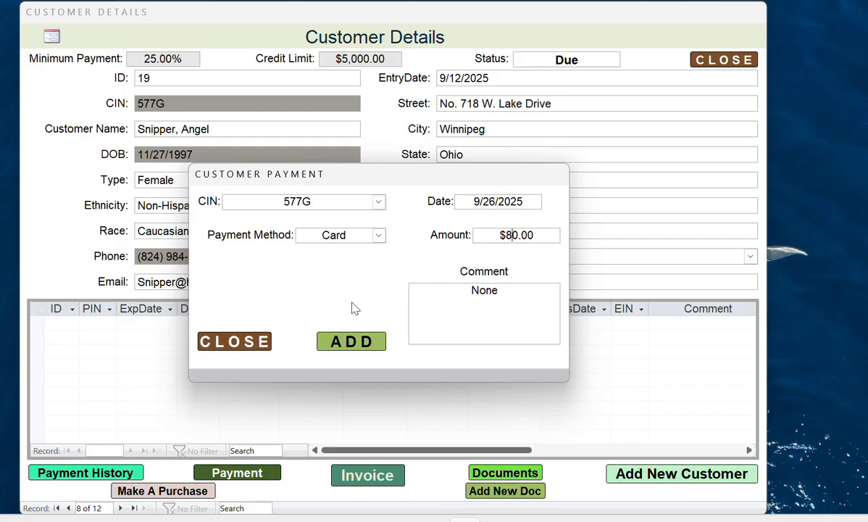
click(354, 343)
click(398, 317)
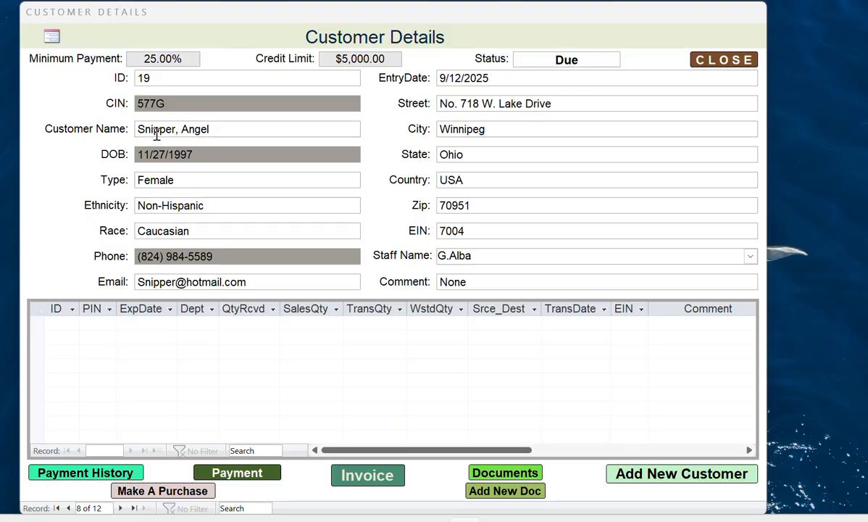
click(121, 509)
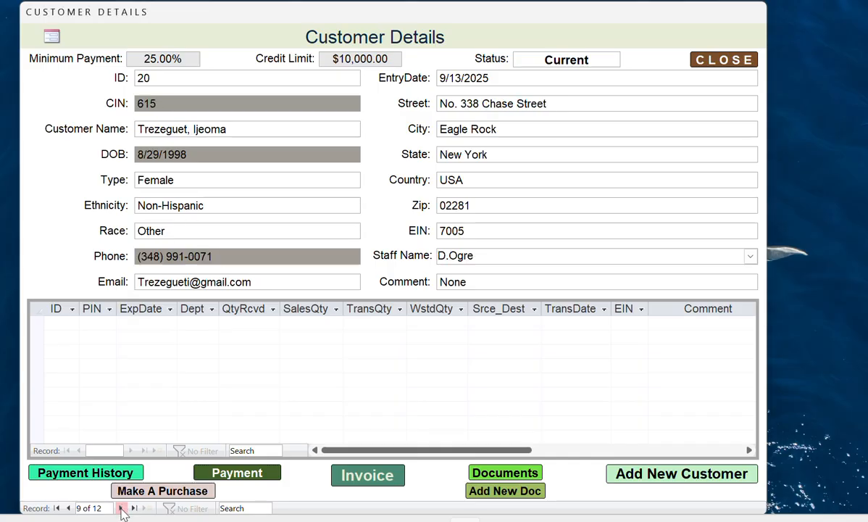
click(68, 508)
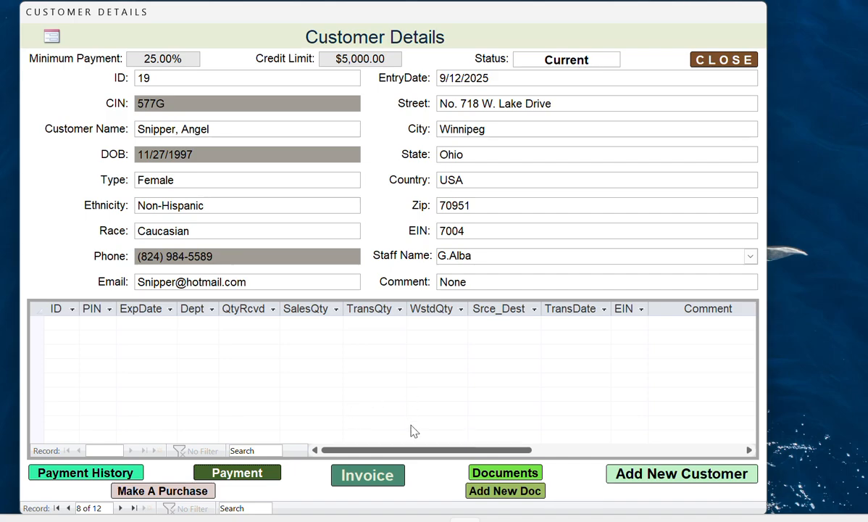
click(367, 479)
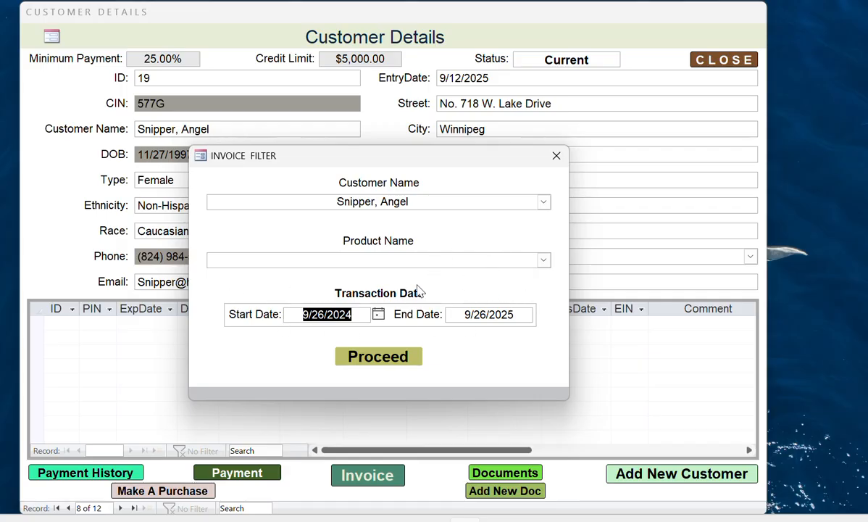
click(380, 356)
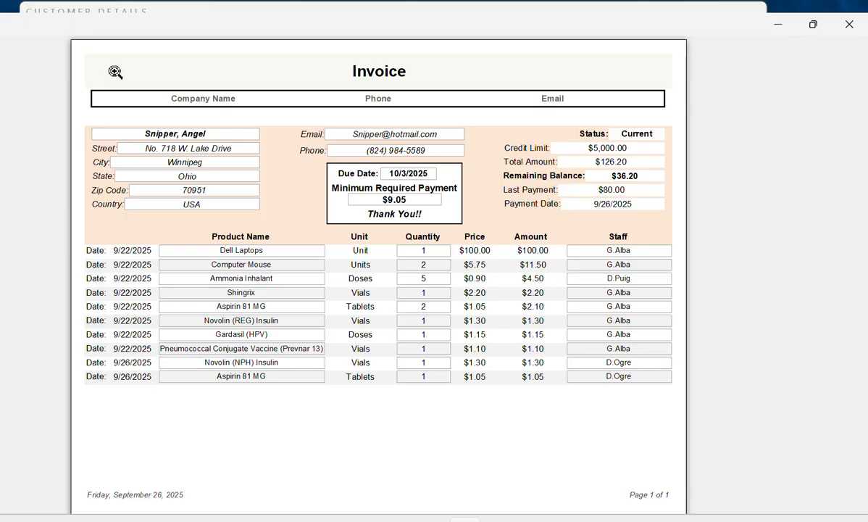
click(848, 27)
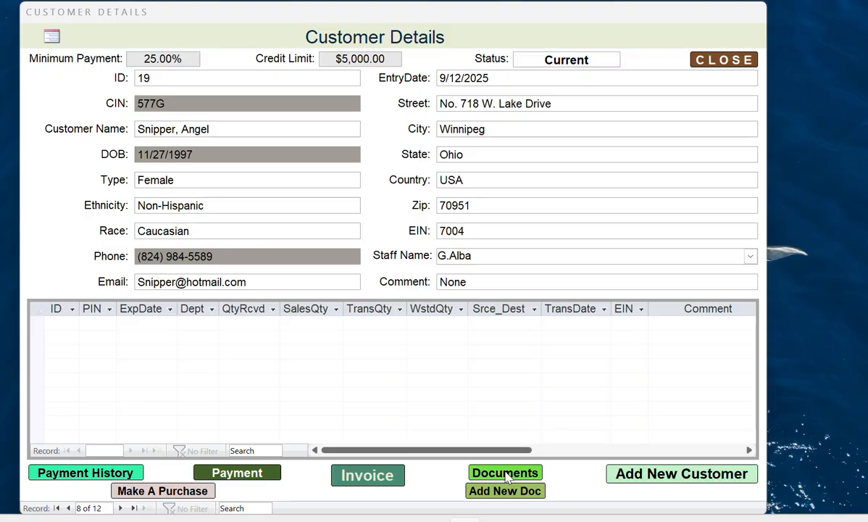
- Close this customer's empty documents log and open the first customer's log listing the Invoice
click(506, 474)
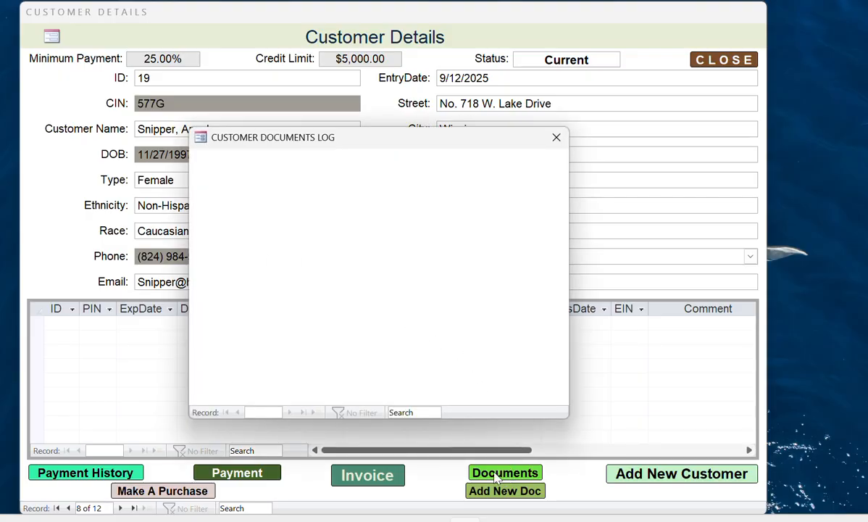
click(557, 138)
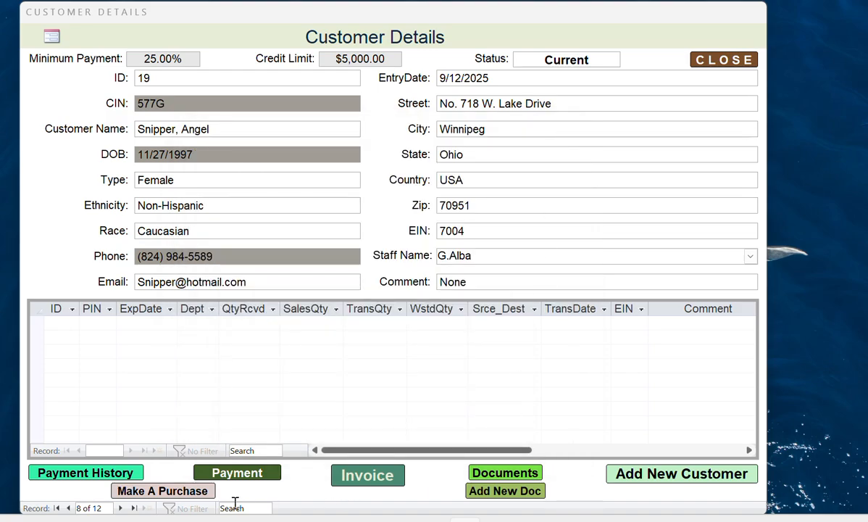
click(55, 509)
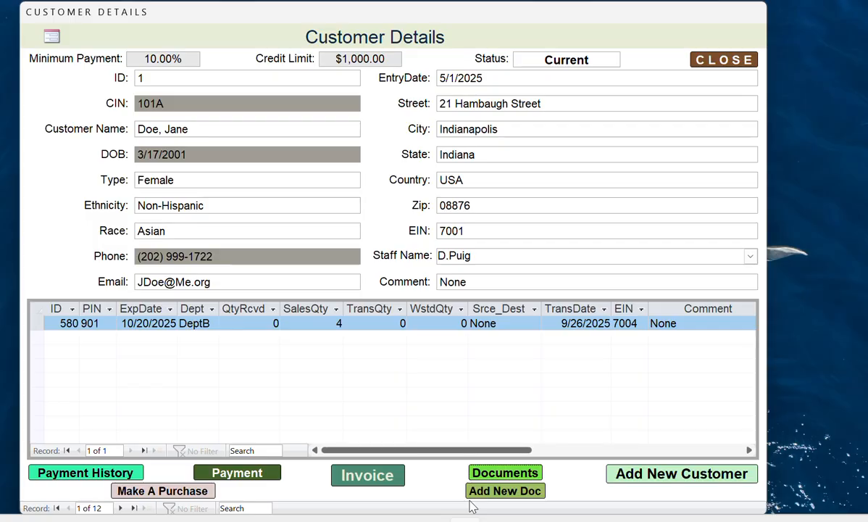
click(501, 472)
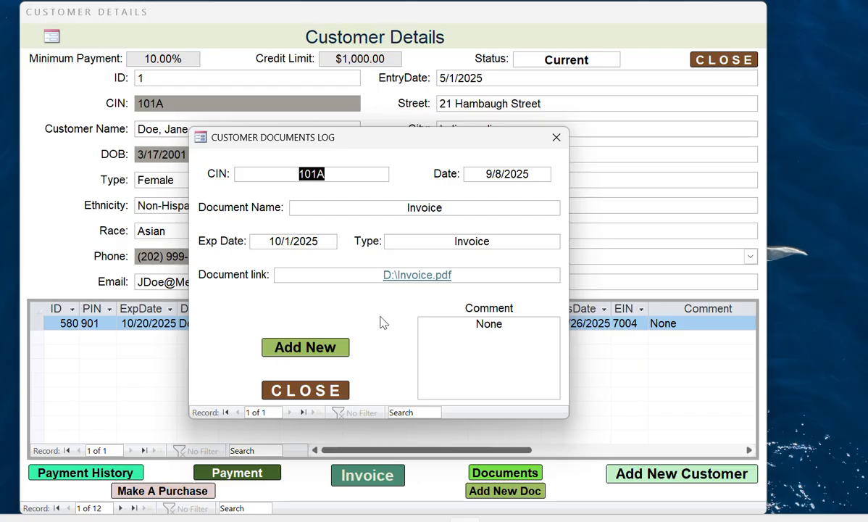
click(347, 281)
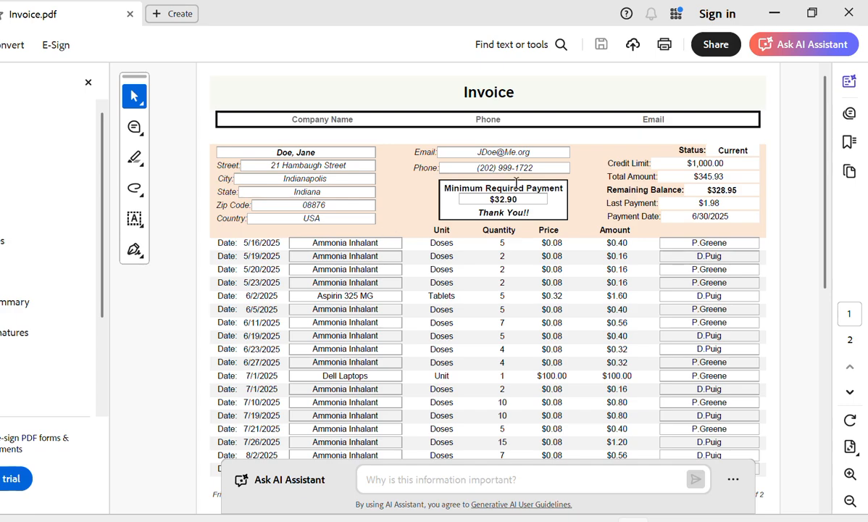
click(849, 13)
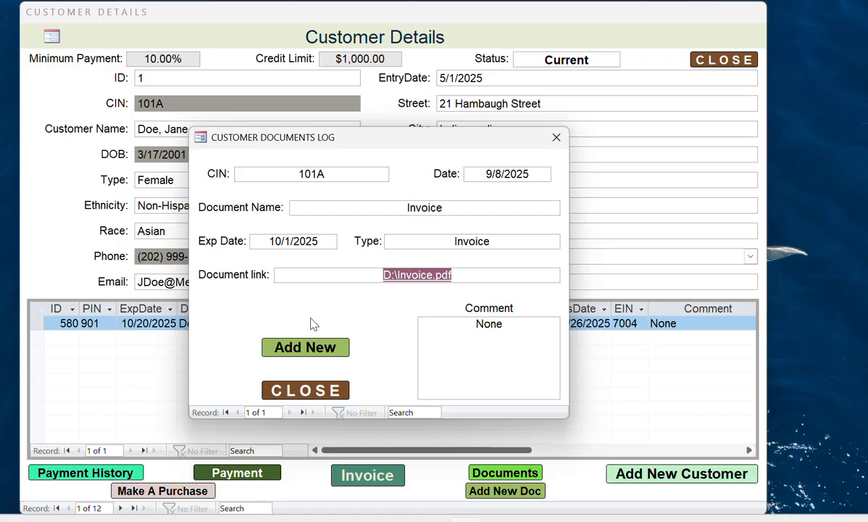
- Preview the blank new-document entry and New Customer Document forms, closing both unchanged
click(285, 350)
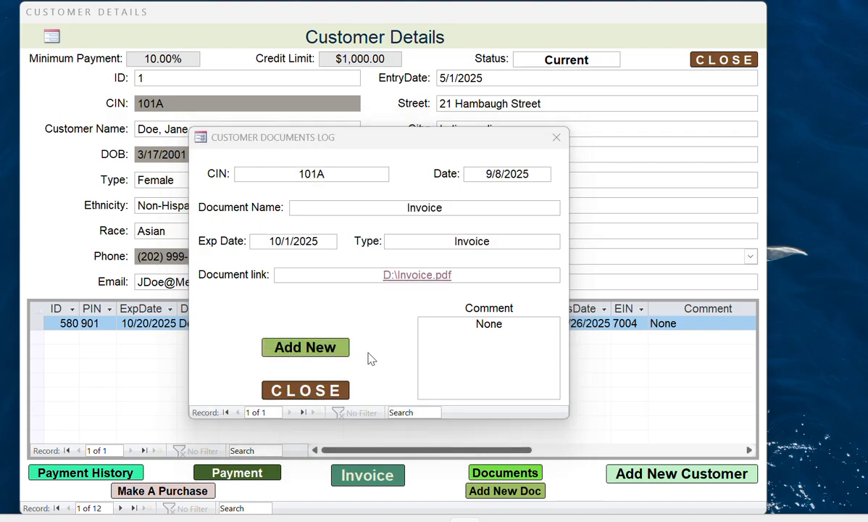
click(294, 390)
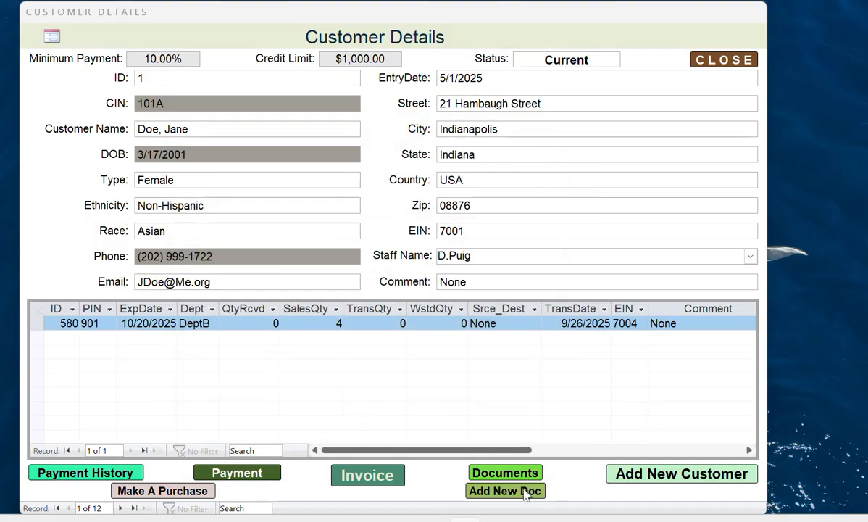
click(505, 490)
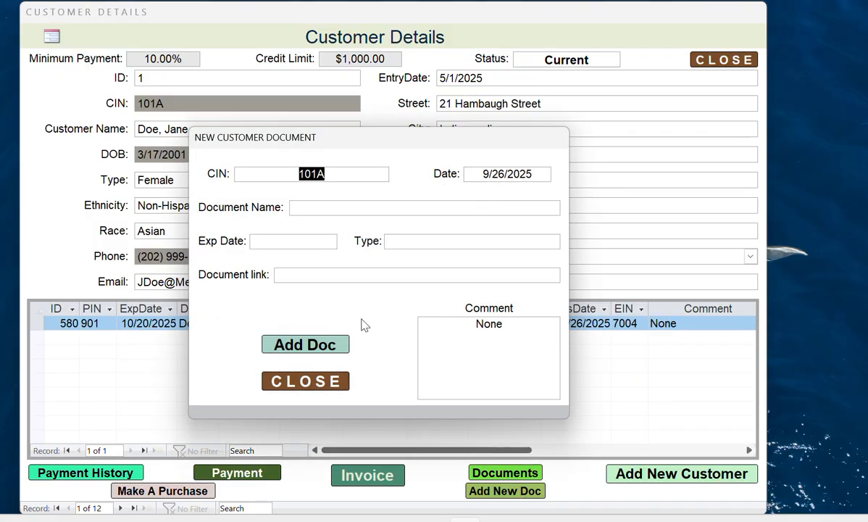
click(311, 386)
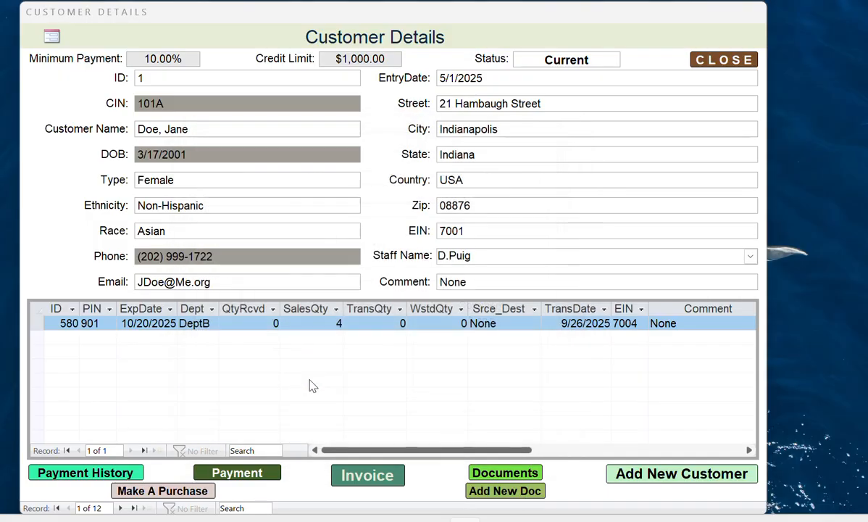
- Open a blank New Customer form dated 9/26/2025 and view its Type choices
click(685, 477)
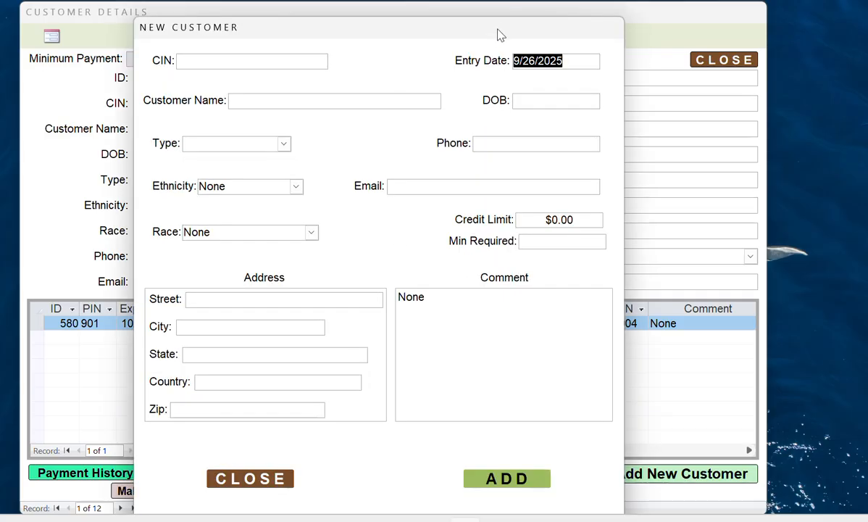
drag(499, 29, 500, 14)
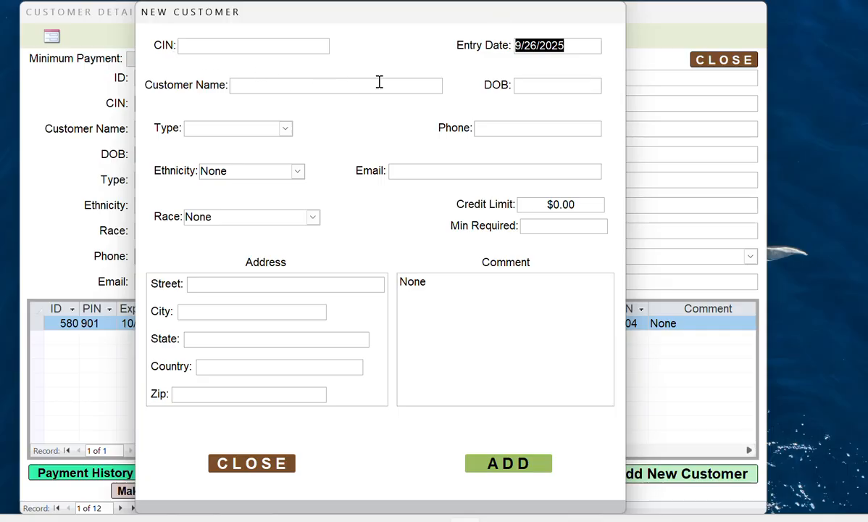
click(260, 83)
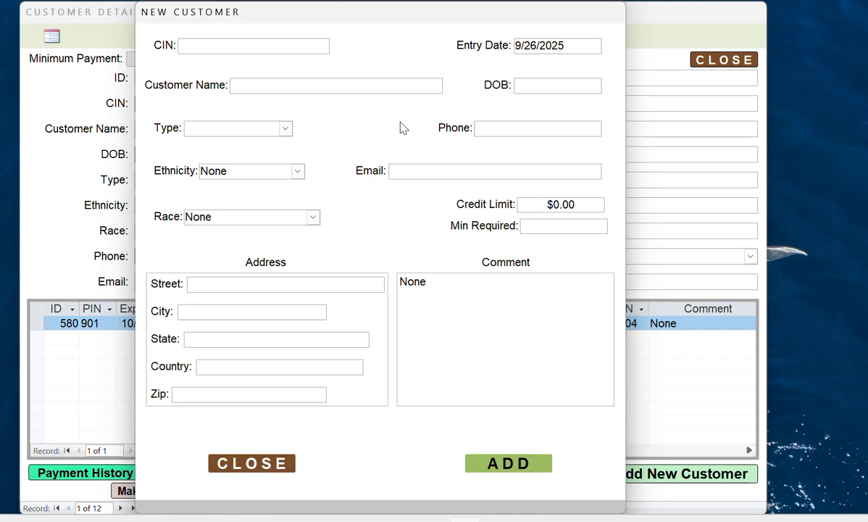
key(Tab)
key(Tab)
key(Tab)
click(285, 129)
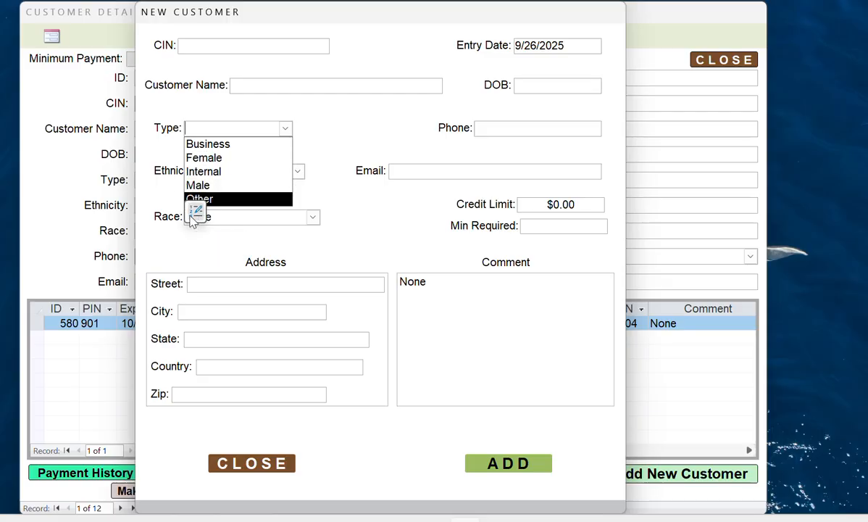
- Open the Type list-items editor and cancel without changing the choices
click(196, 211)
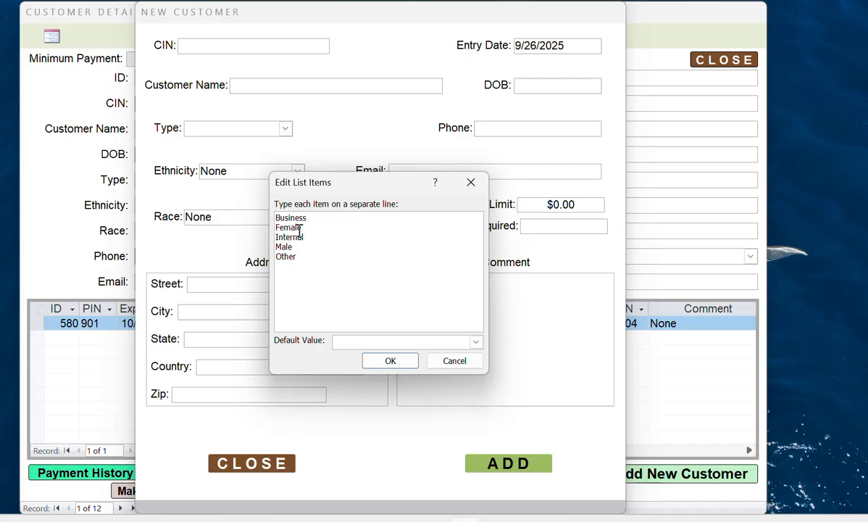
key(Return)
key(BackSpace)
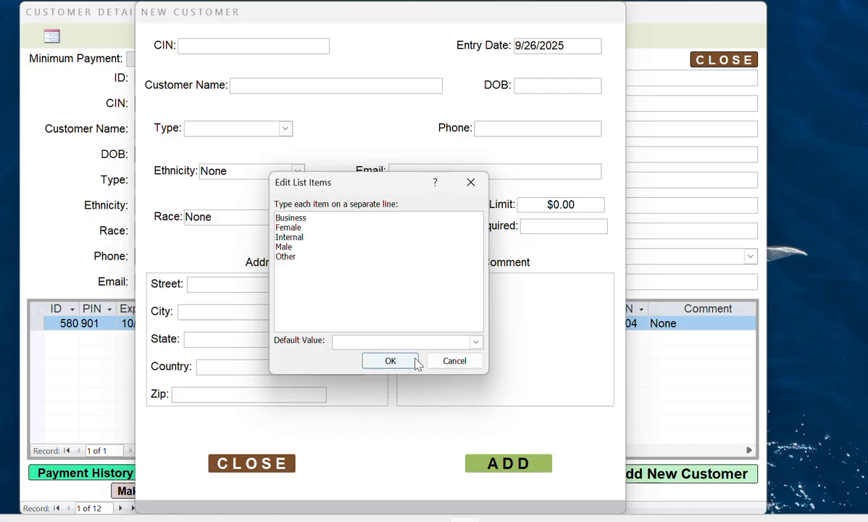
click(452, 360)
- Review the Ethnicity and Race choices, then close the New Customer form unchanged
click(297, 171)
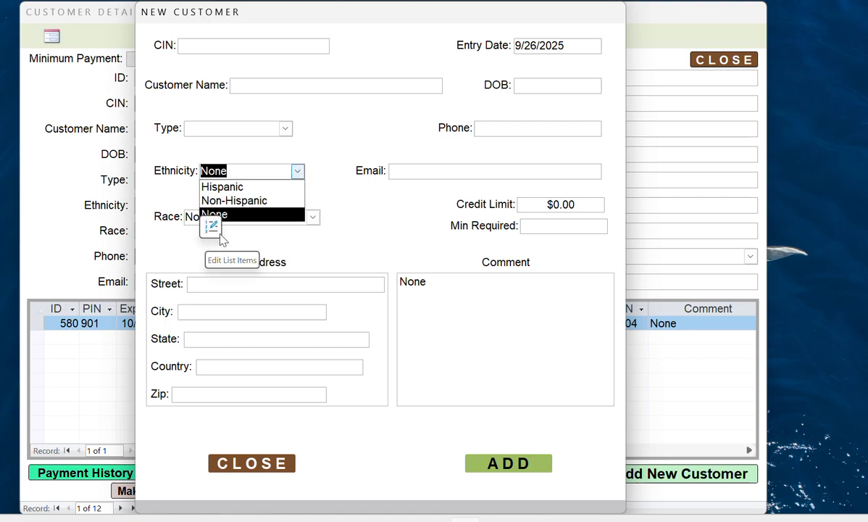
click(348, 205)
click(305, 216)
click(312, 217)
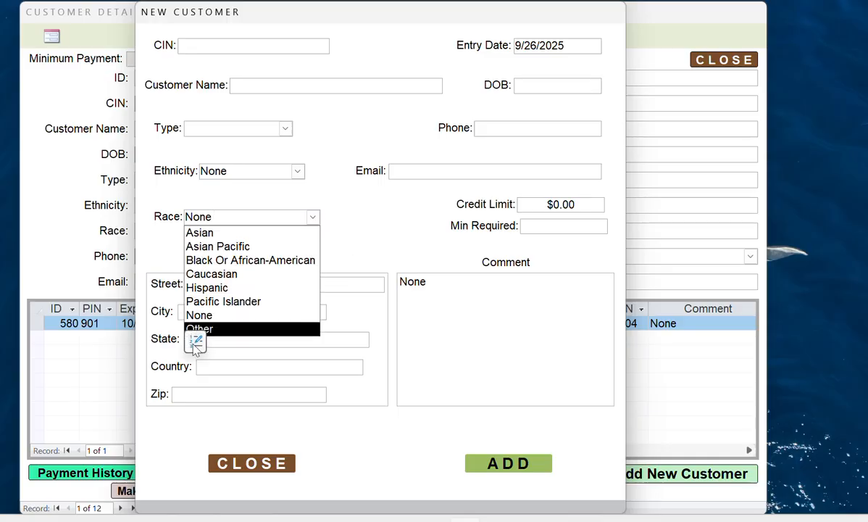
click(398, 224)
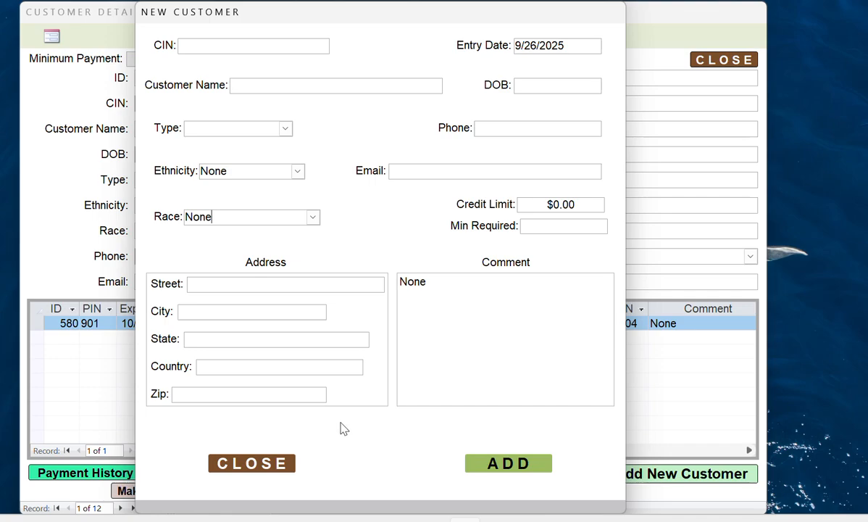
click(253, 464)
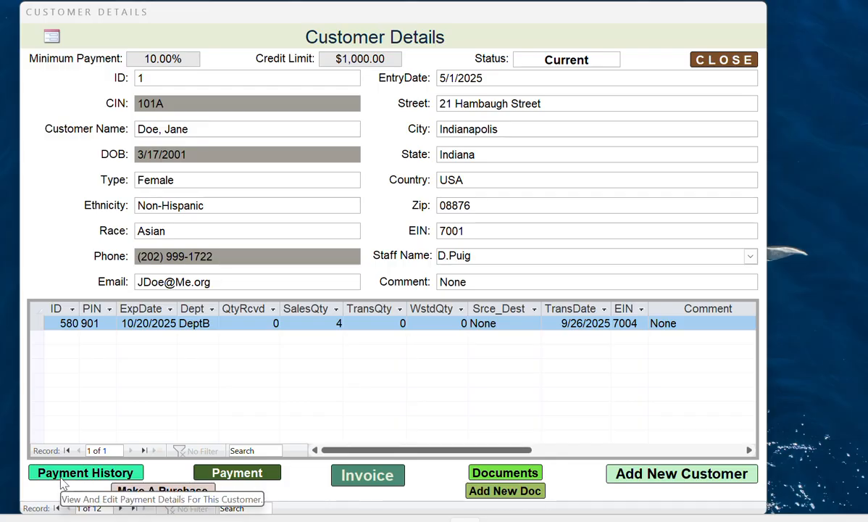
- Step through three of the customer's payment history records, then close the payment history and Customer Details
click(100, 479)
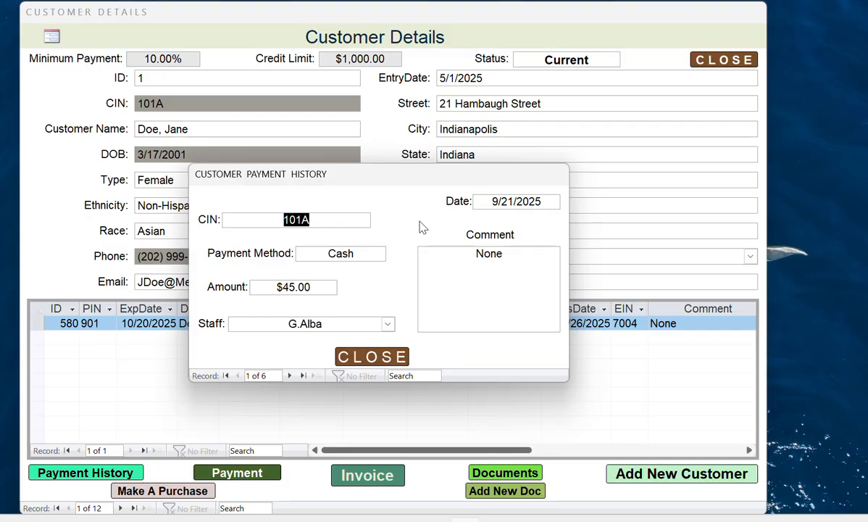
click(289, 377)
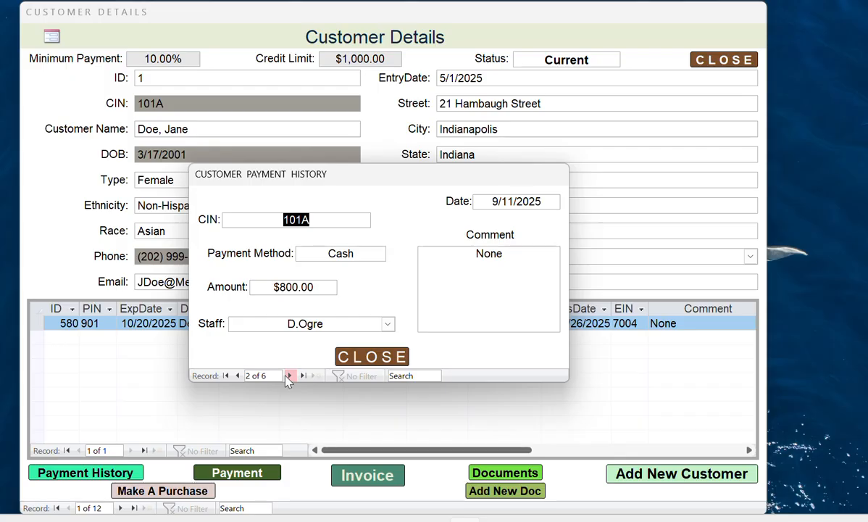
click(289, 377)
click(290, 376)
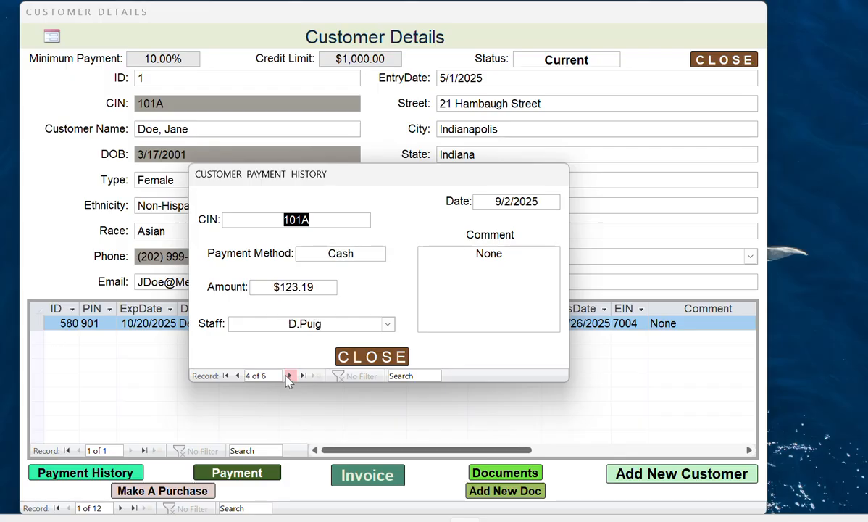
click(360, 357)
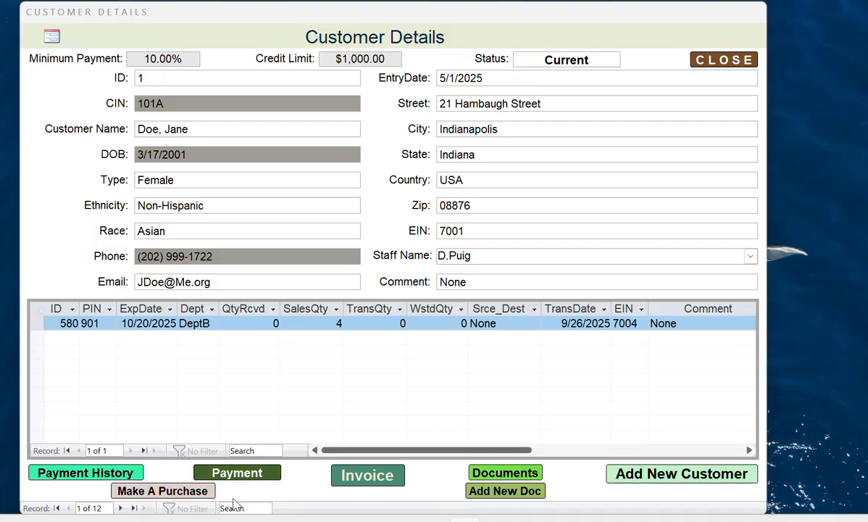
click(711, 63)
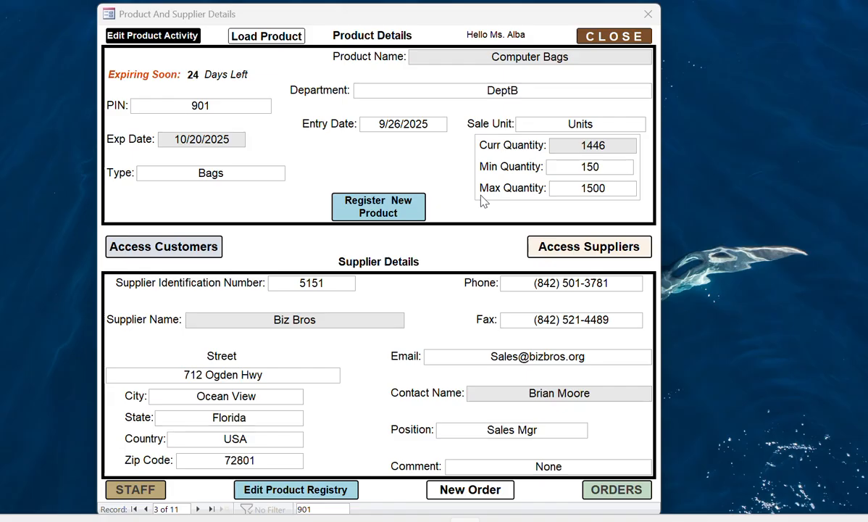
- Open the Staff form from the Computer Bags product record
click(138, 490)
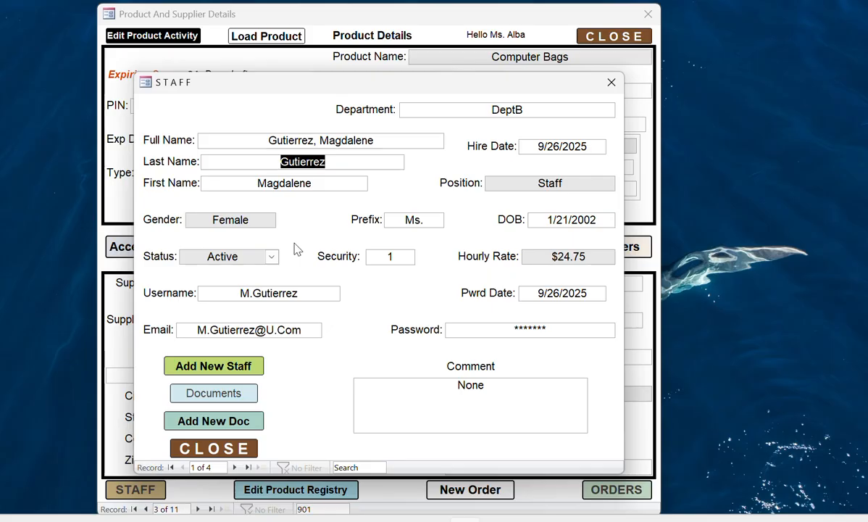
- Switch the staff status to Inactive and back to Active, then open a blank Add New Staff form
click(271, 256)
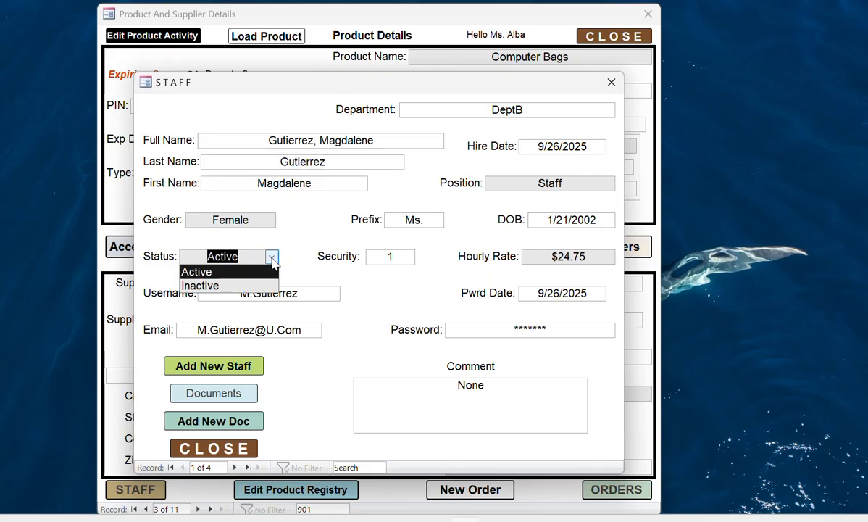
click(212, 287)
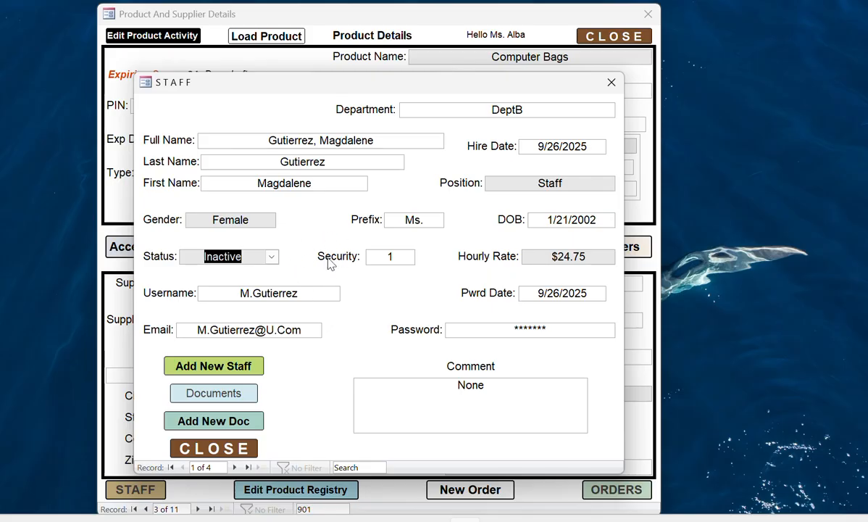
click(270, 258)
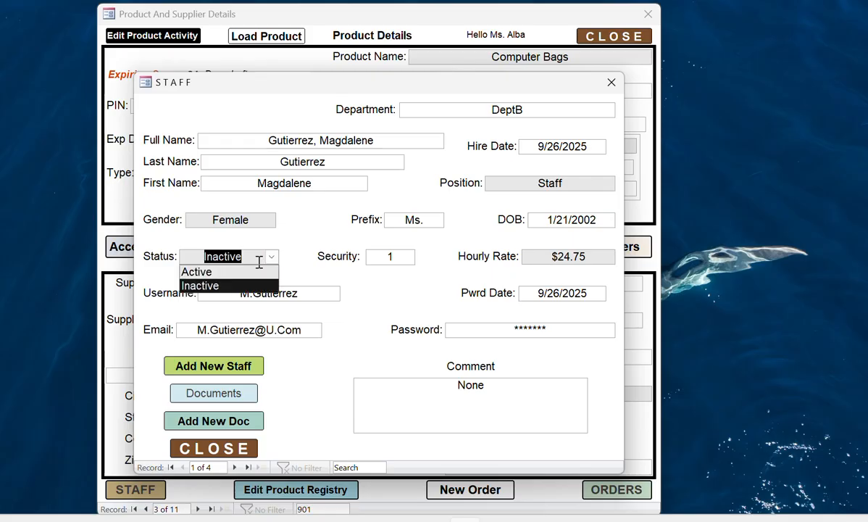
click(224, 273)
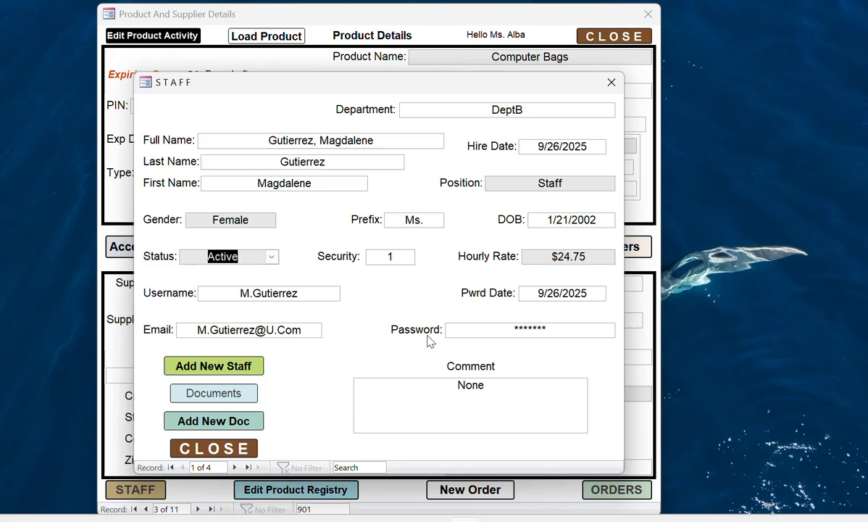
drag(556, 331, 515, 330)
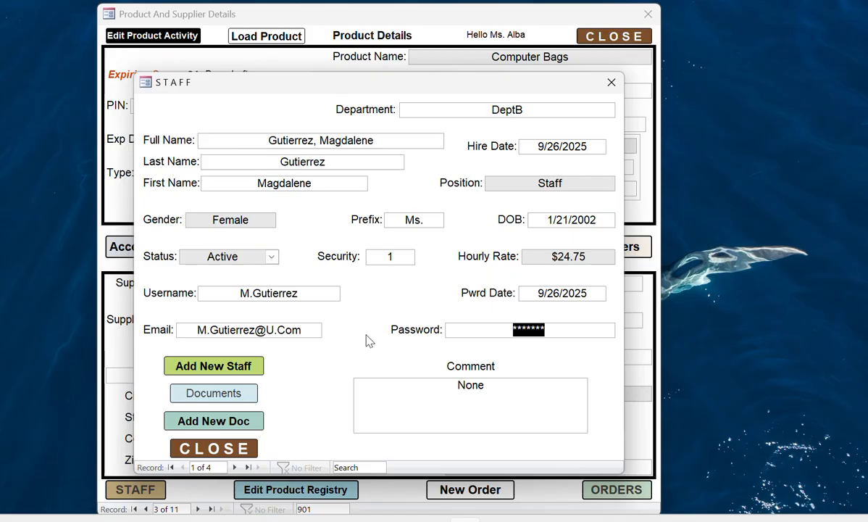
click(221, 368)
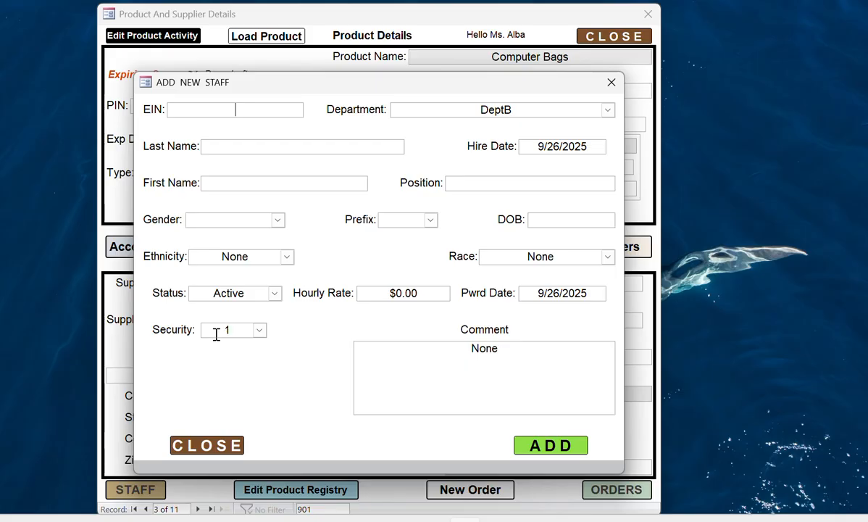
- Check the Security level list, keep it at 1, and close Add New Staff unsaved
click(260, 330)
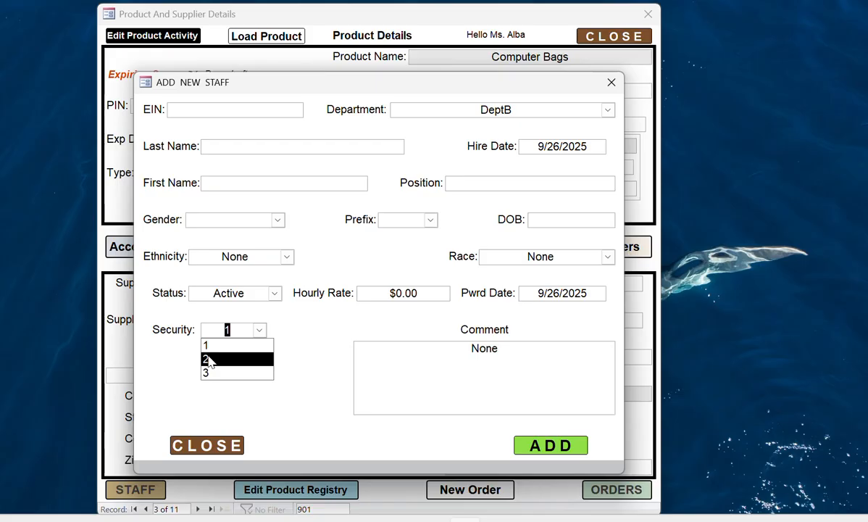
click(316, 332)
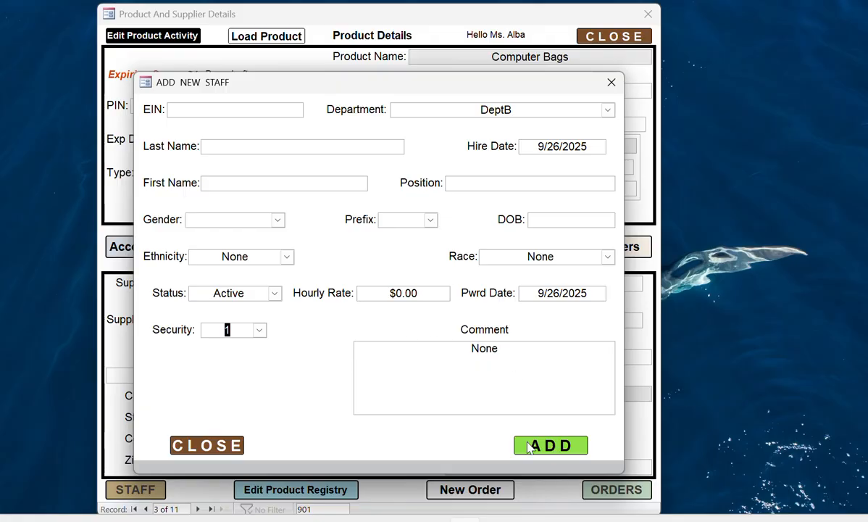
click(210, 445)
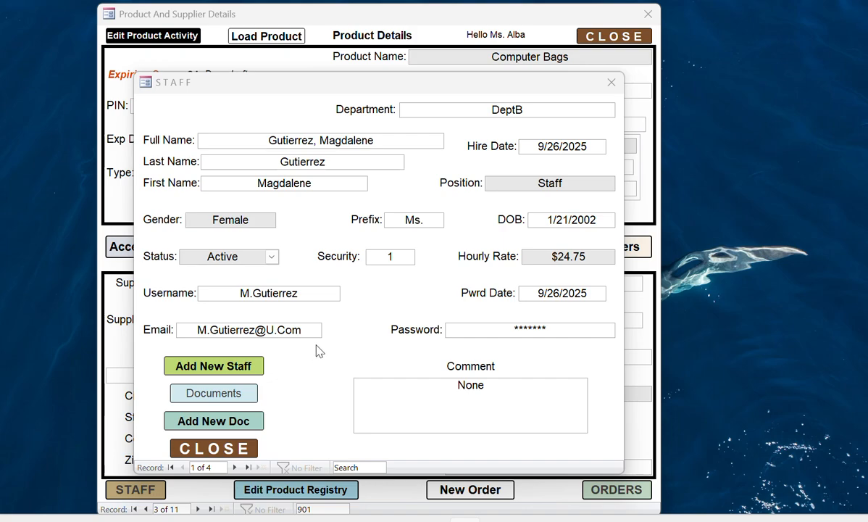
- Open the second staff member's Drivers License file, Carnation(SS).pdf, from Staff Documents, then close it
click(215, 394)
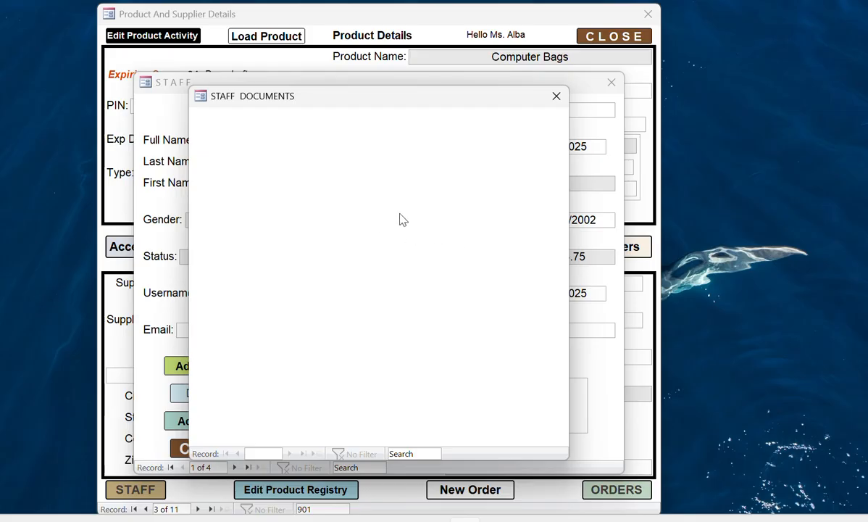
click(556, 98)
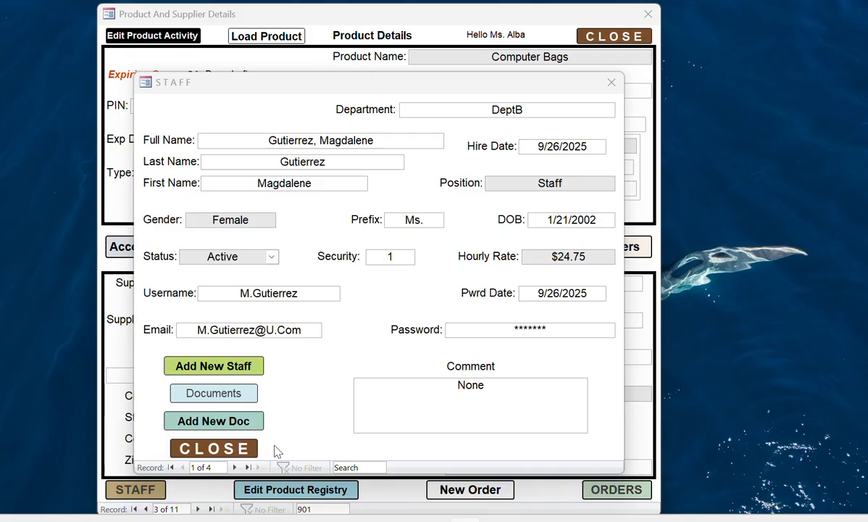
click(236, 468)
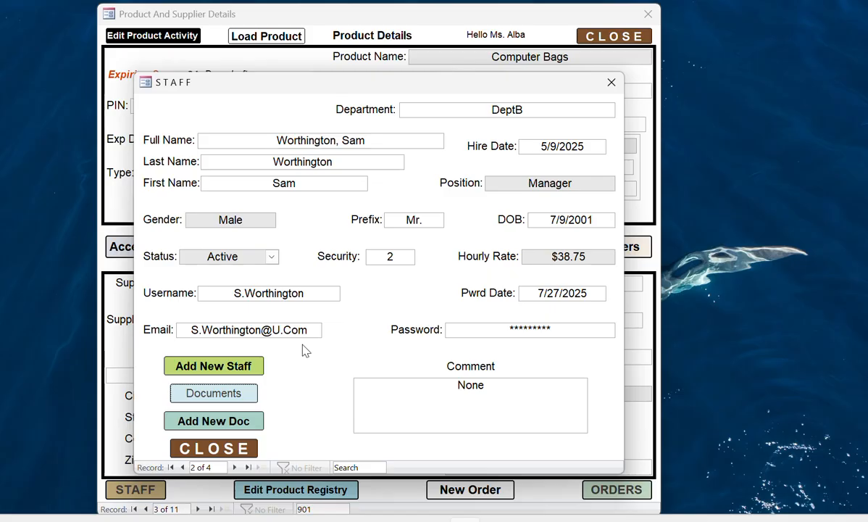
click(218, 394)
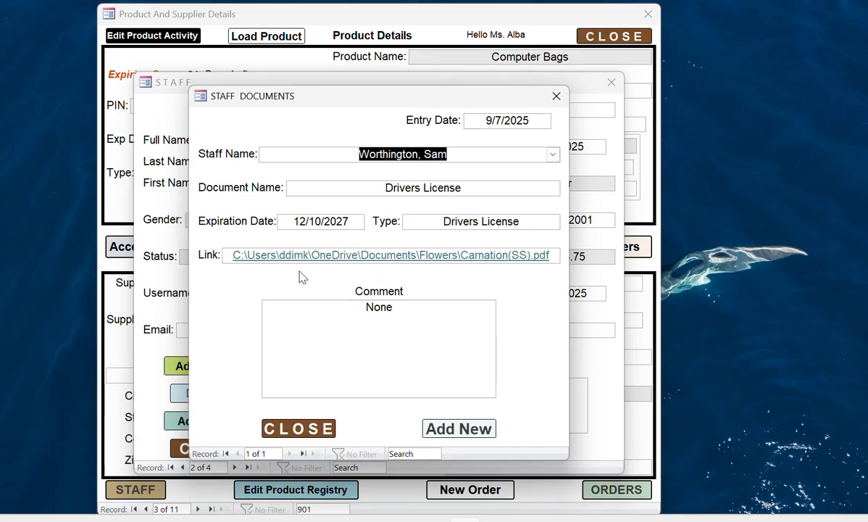
click(344, 255)
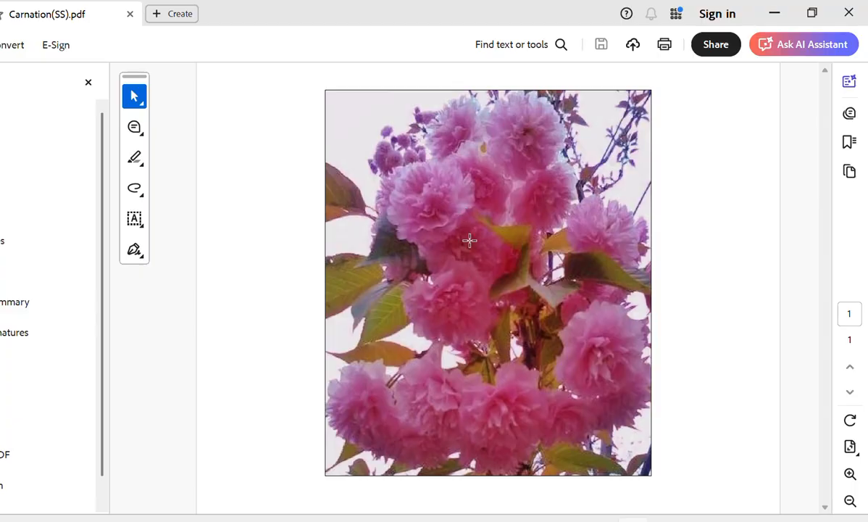
click(849, 13)
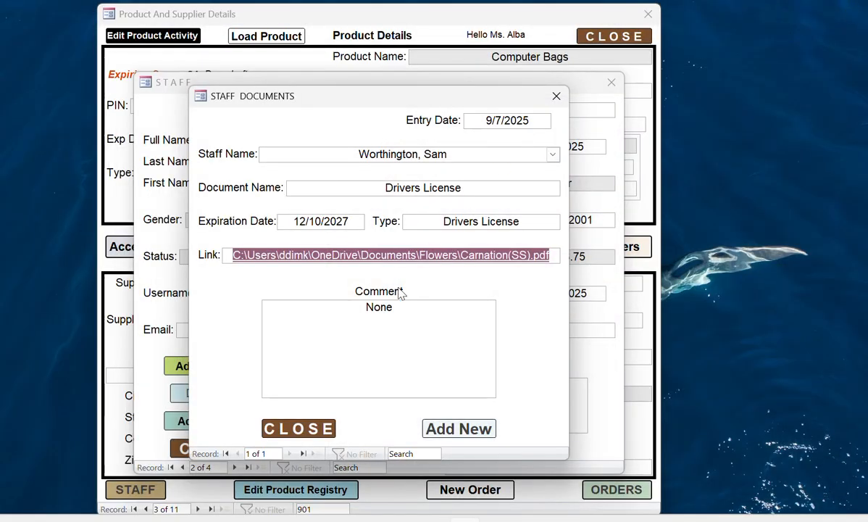
- Open and cancel the blank new staff document form twice, via Add New and Add New Doc
click(458, 428)
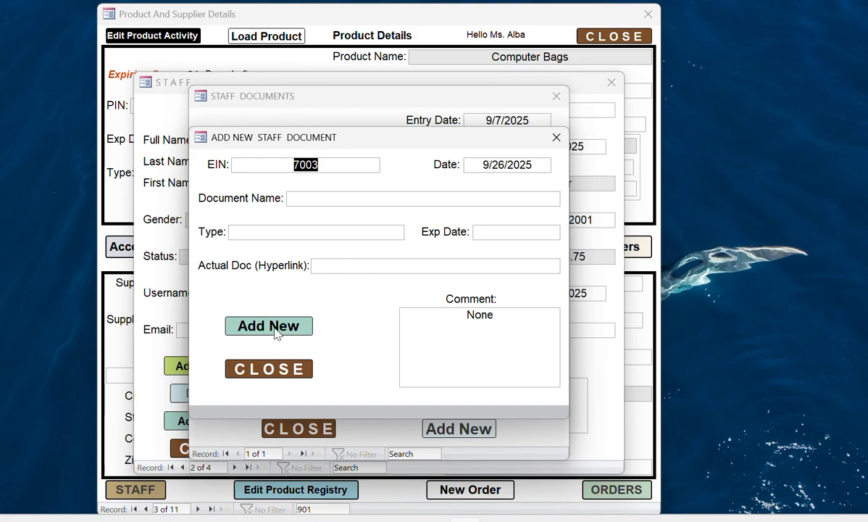
click(274, 367)
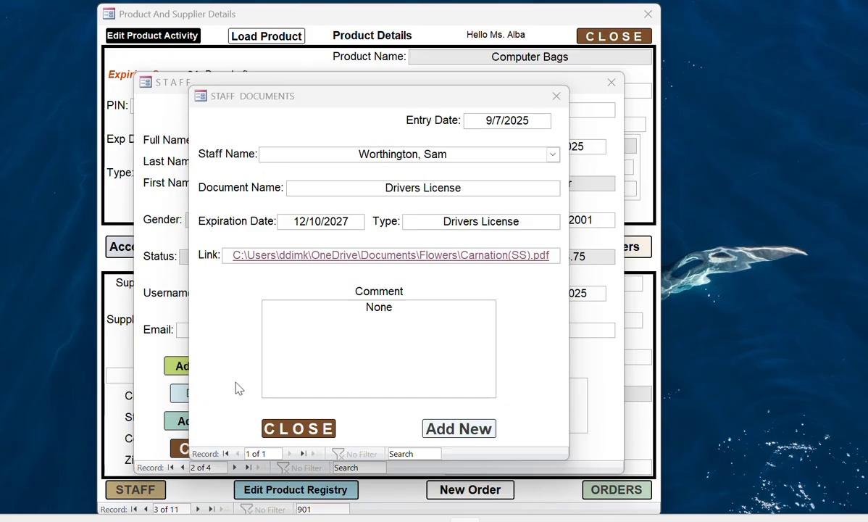
click(303, 430)
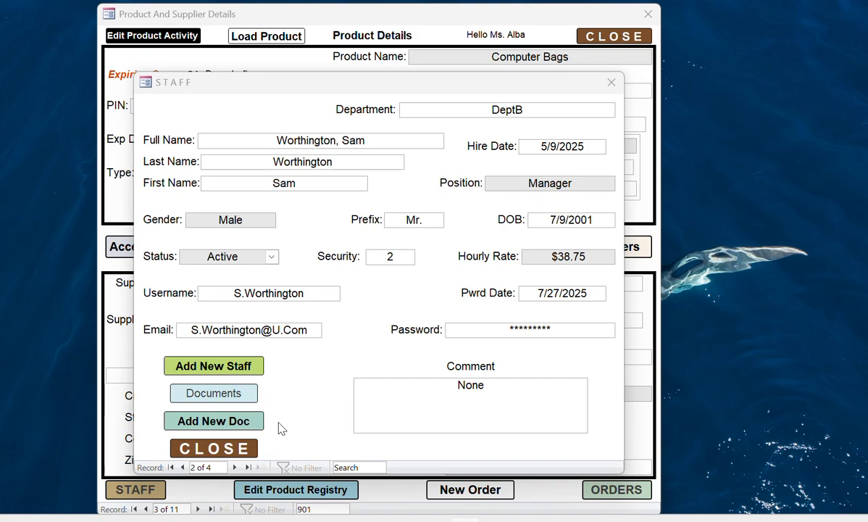
click(250, 400)
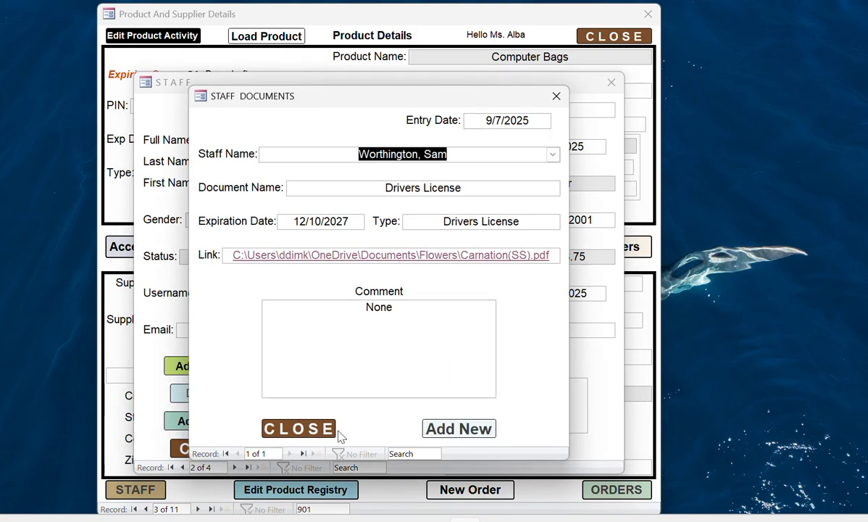
click(323, 433)
click(239, 422)
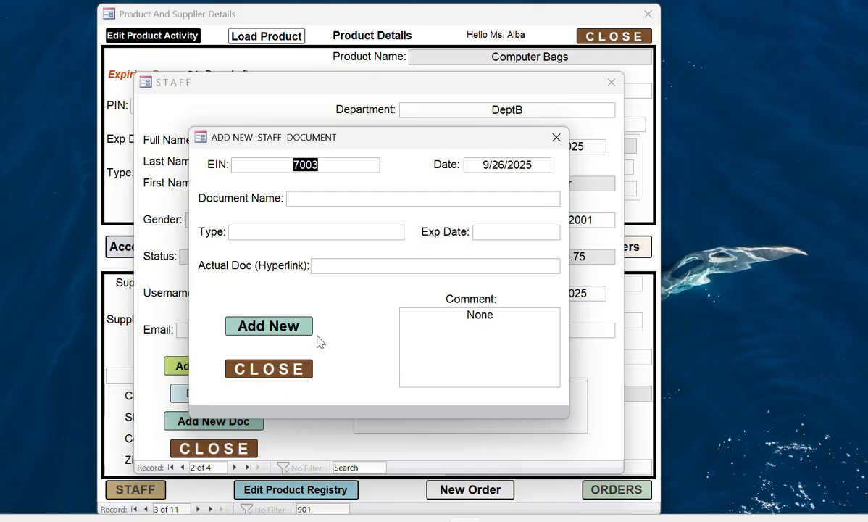
click(294, 374)
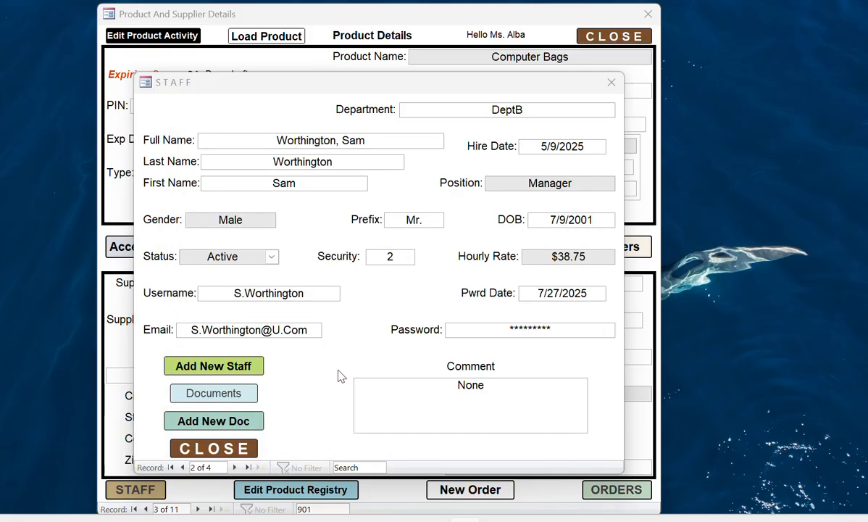
- Close the Staff form, then the Product And Supplier Details form
click(231, 449)
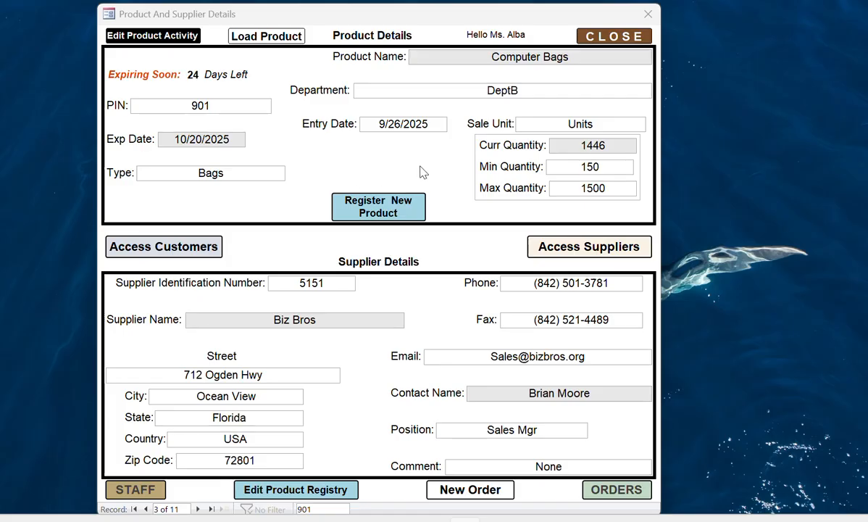
click(608, 40)
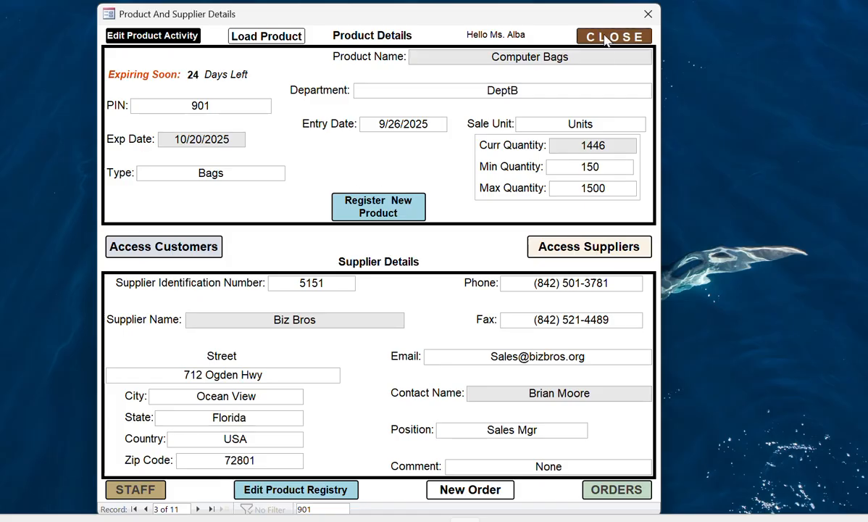